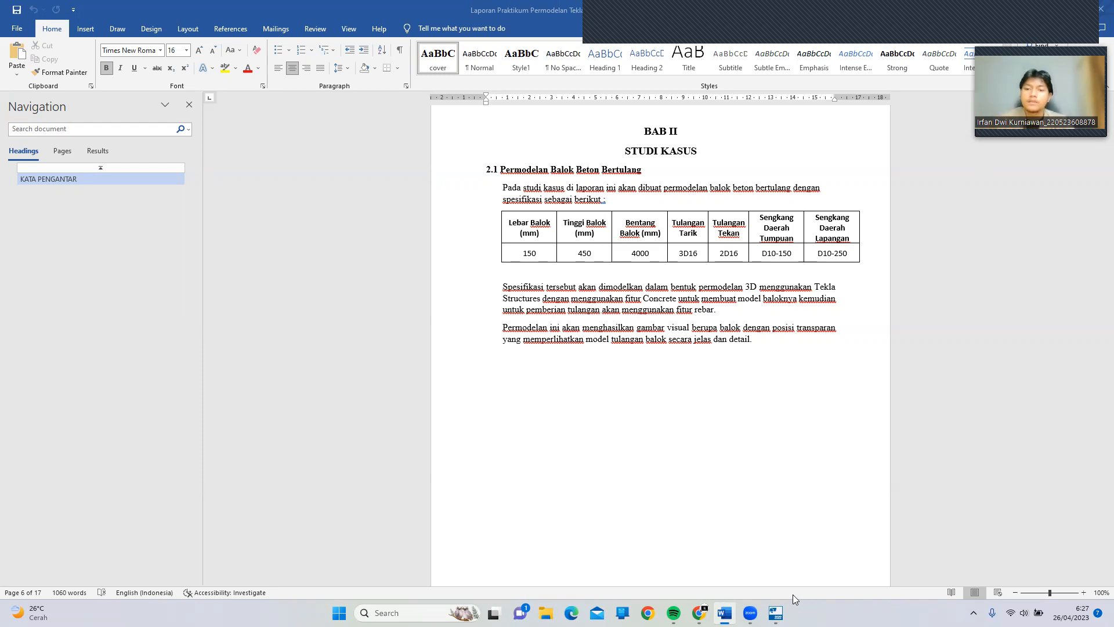
# Step: Switch to Tekla Structures and start a new model named "Balok Beton Bertulang"
pyautogui.click(776, 613)
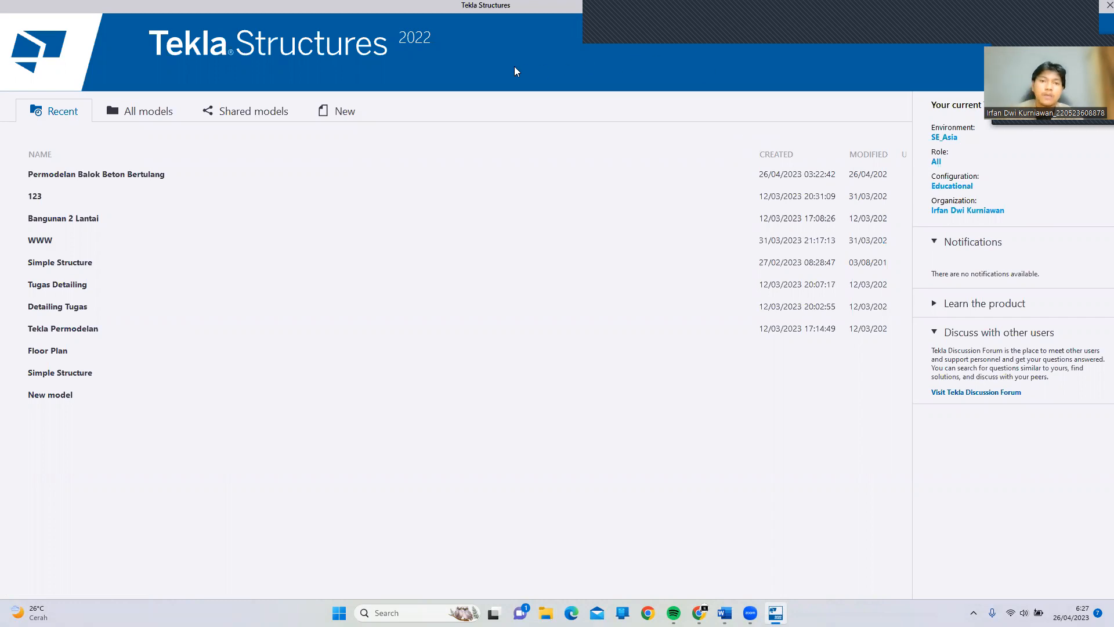
pyautogui.click(346, 115)
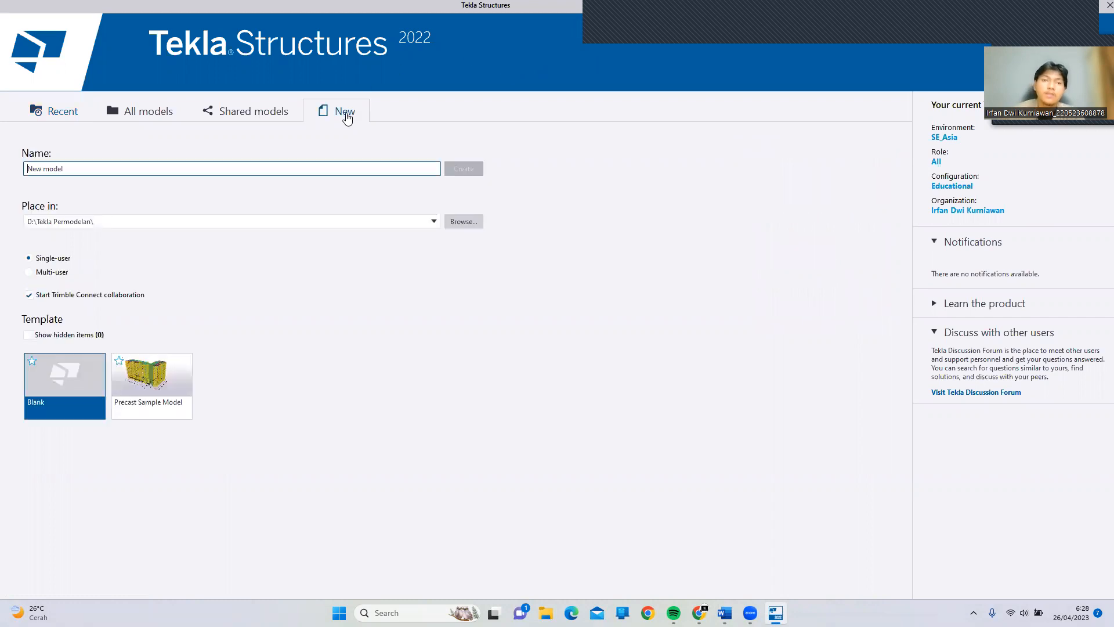
pyautogui.press('BackSpace')
pyautogui.press('BackSpace')
pyautogui.press('BackSpace')
pyautogui.press('BackSpace')
pyautogui.press('BackSpace')
pyautogui.press('BackSpace')
pyautogui.press('BackSpace')
pyautogui.press('BackSpace')
pyautogui.write('Balok Beton Bertulang')
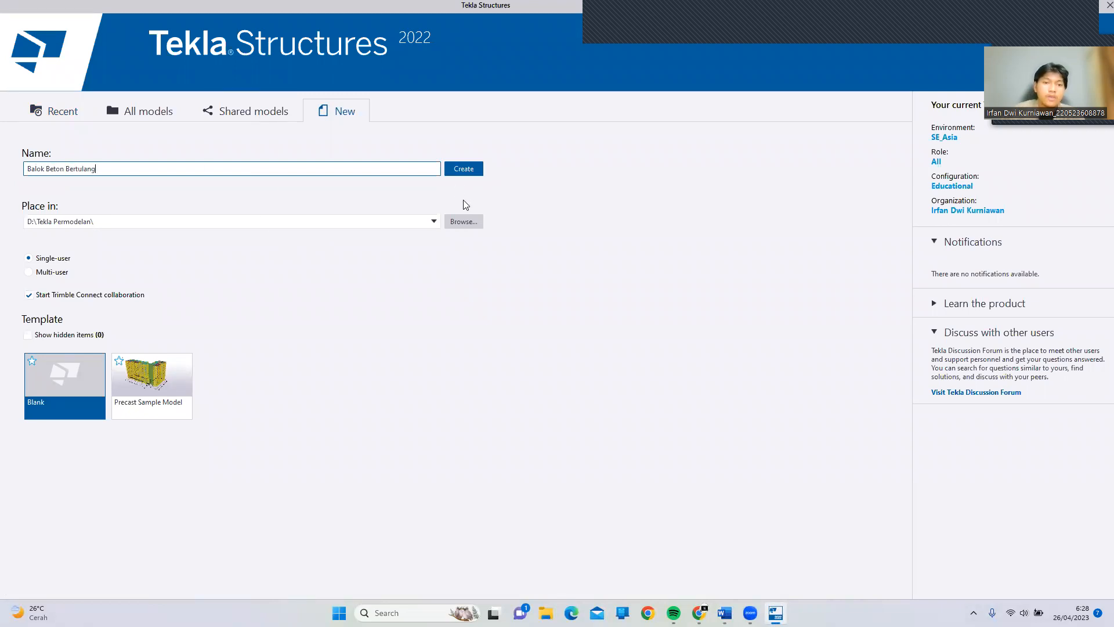
# Step: Create the single-user model from the Blank template in D:\Tekla Permodelan\ and accept saving it under the educational licence
pyautogui.click(437, 222)
pyautogui.click(441, 222)
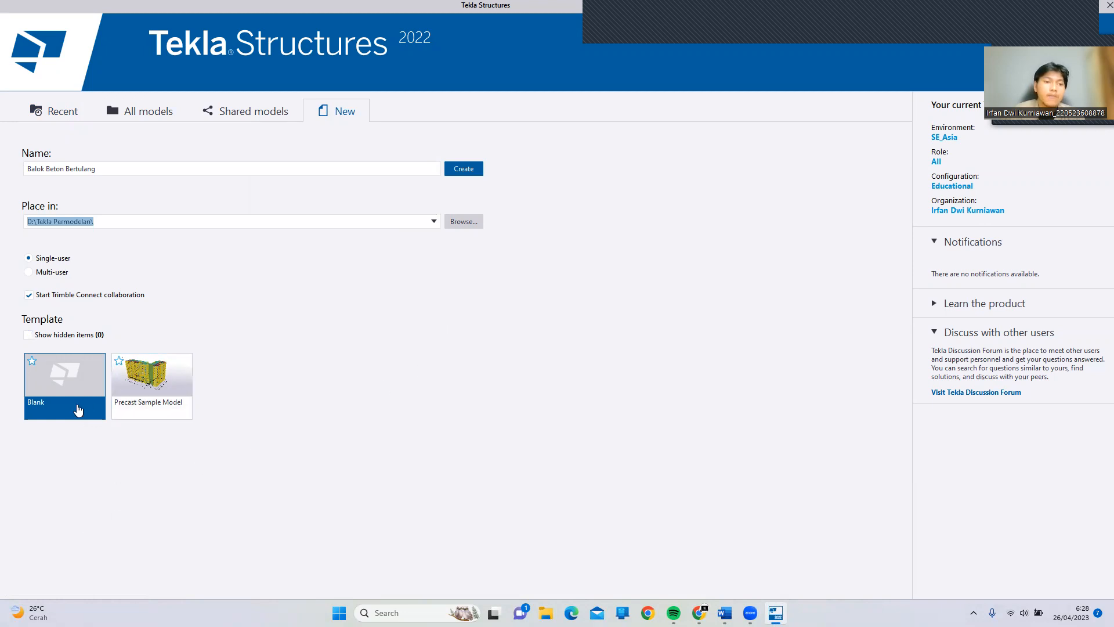
pyautogui.click(478, 169)
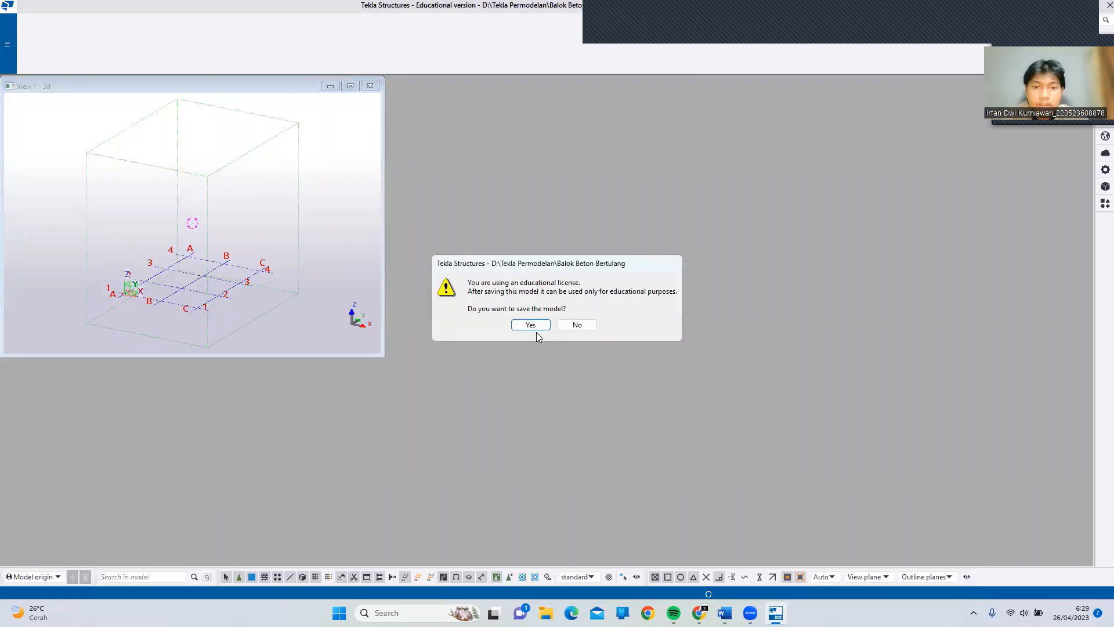
pyautogui.click(536, 325)
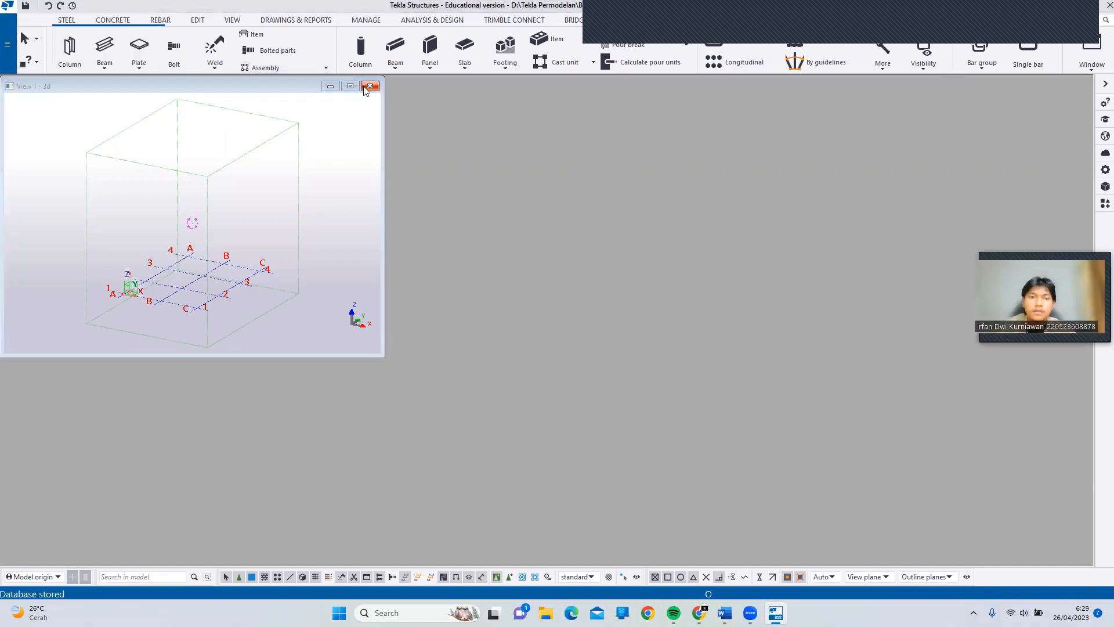
# Step: Enlarge the 3D view window and try to create the Trimble Connect project for Balok Beton Bertulang
pyautogui.moveTo(357, 92)
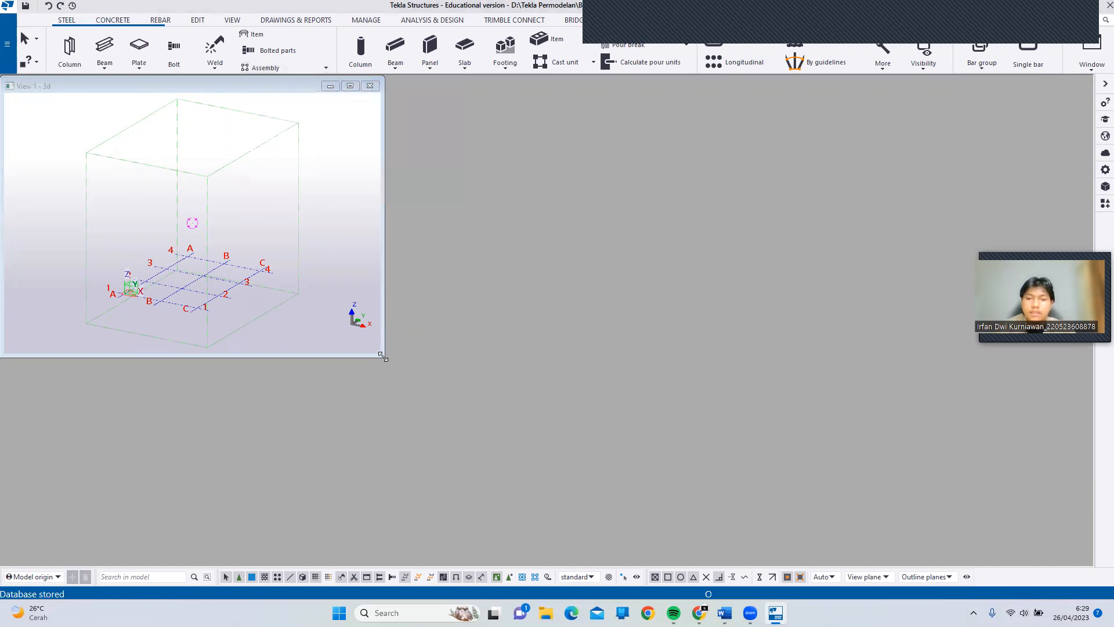
pyautogui.moveTo(383, 357); pyautogui.dragTo(931, 533)
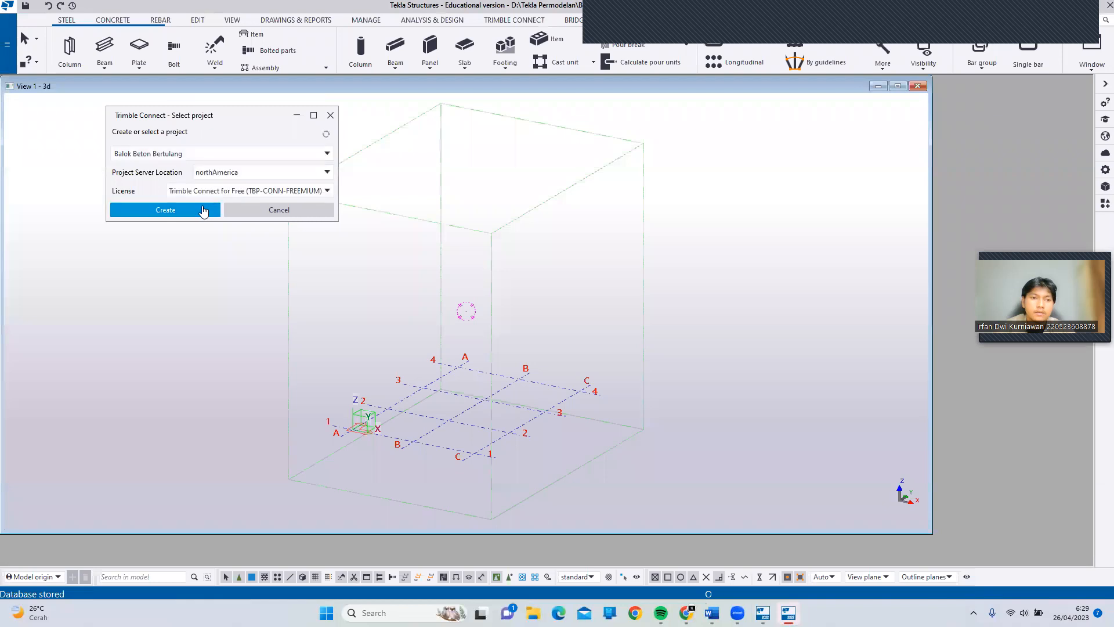
pyautogui.click(203, 210)
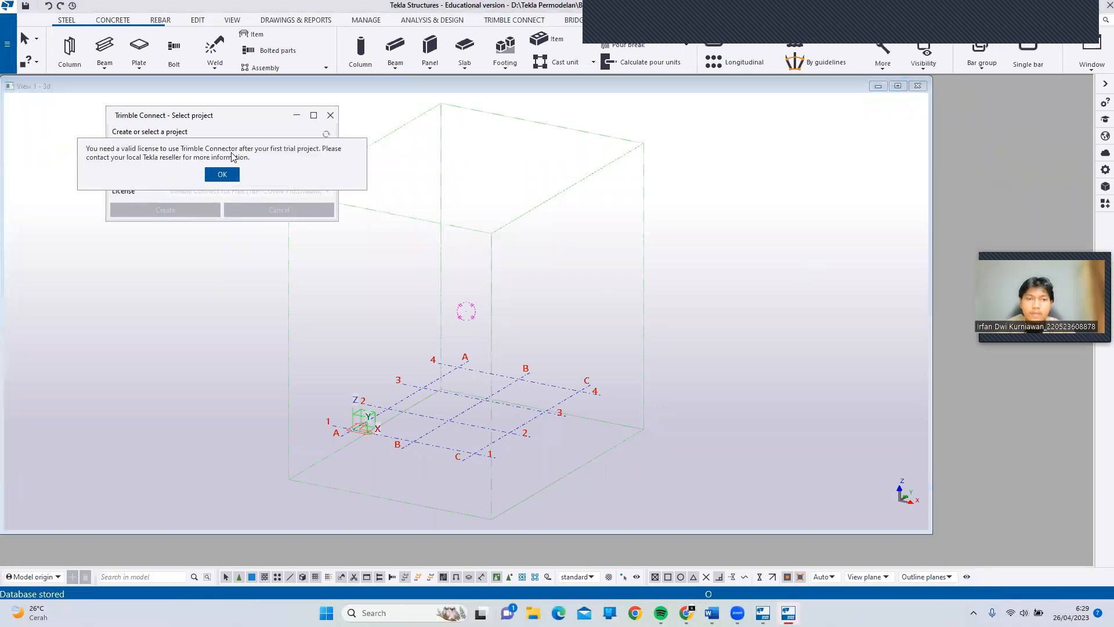
pyautogui.click(224, 175)
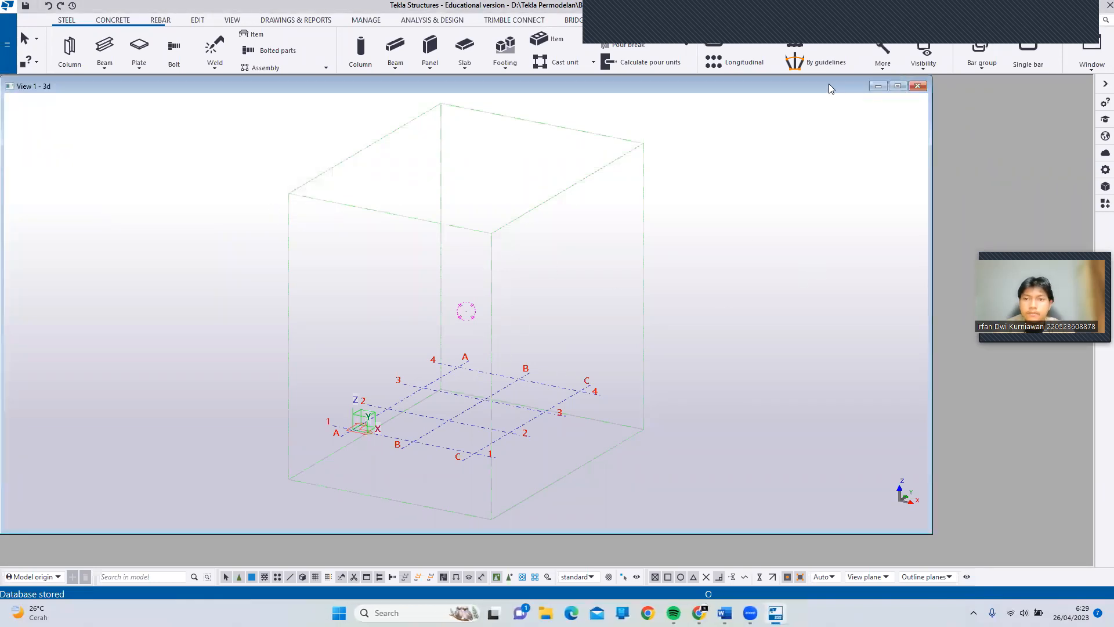
# Step: In the rectangular grid's properties, reduce the Z coordinates to 0.00 6000.00 and the Z labels to +0 +6000
pyautogui.moveTo(831, 85); pyautogui.dragTo(872, 87)
pyautogui.scroll(3, 536, 430)
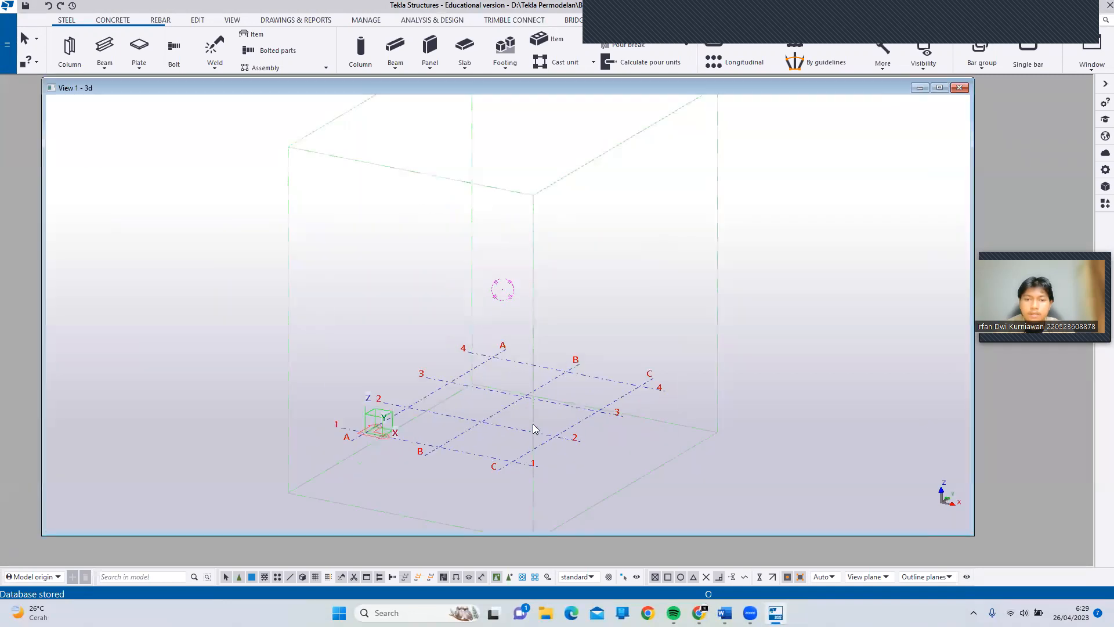
pyautogui.scroll(1, 574, 395)
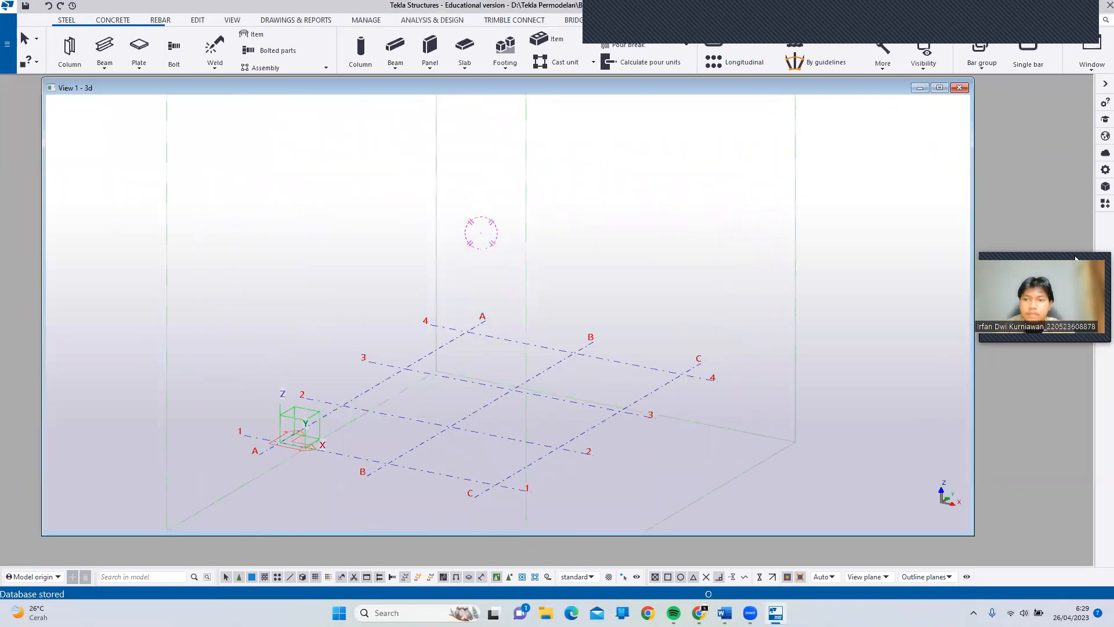
pyautogui.moveTo(1075, 257); pyautogui.dragTo(1026, 217)
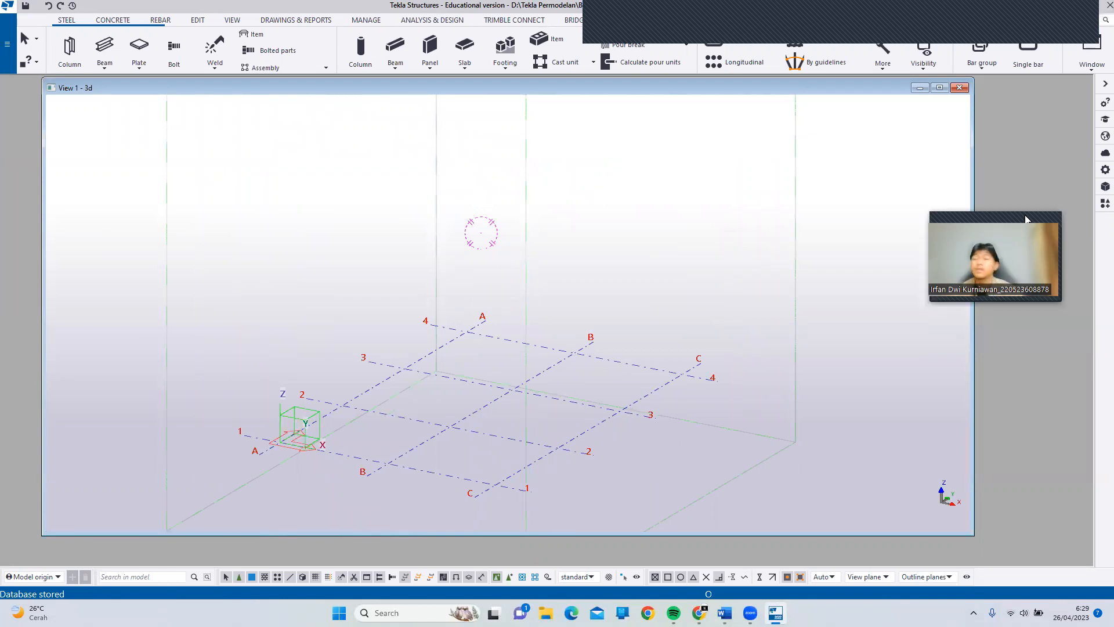
pyautogui.scroll(4, 715, 352)
pyautogui.keyDown('ctrl'); pyautogui.moveTo(580, 355); pyautogui.dragTo(544, 367, button='middle'); pyautogui.keyUp('ctrl')
pyautogui.doubleClick(545, 366)
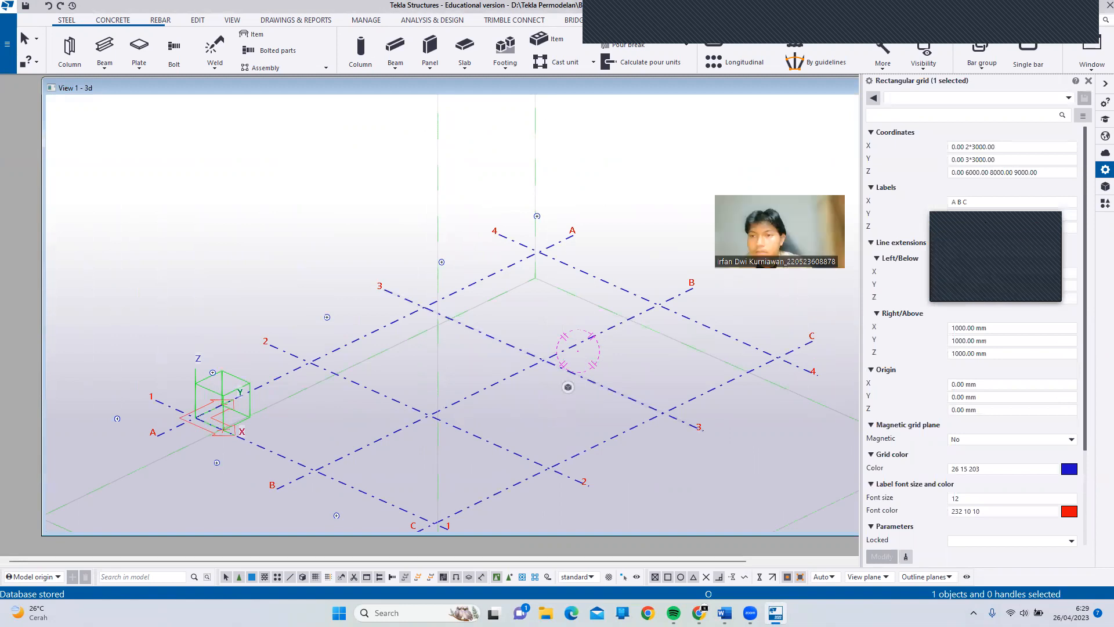
pyautogui.click(1012, 147)
pyautogui.click(1012, 173)
pyautogui.moveTo(1042, 173); pyautogui.dragTo(994, 186)
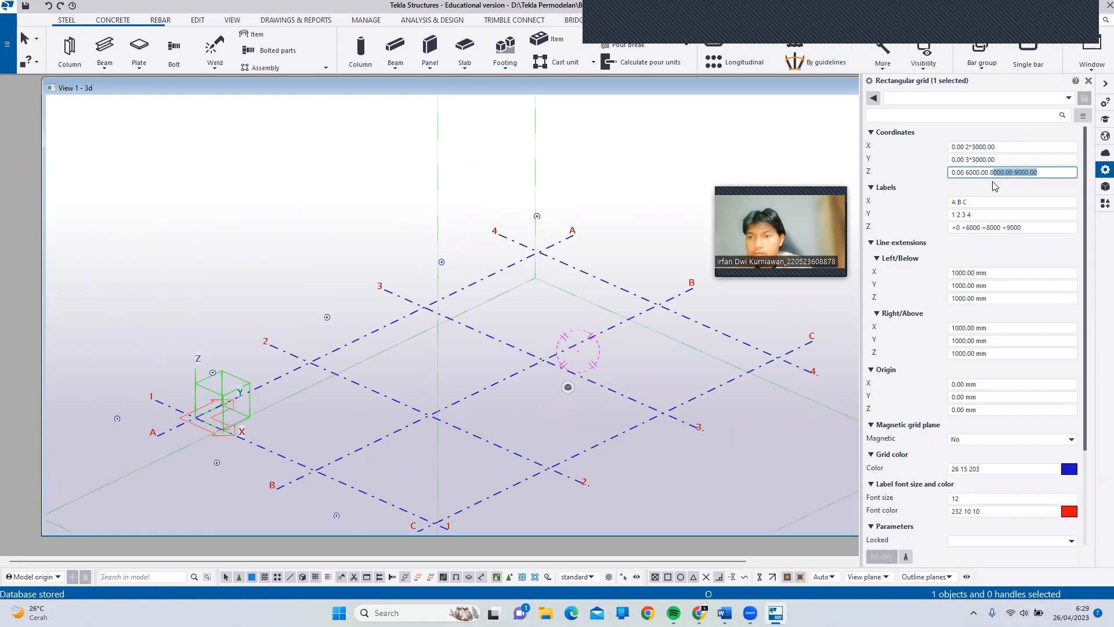
pyautogui.press('Delete')
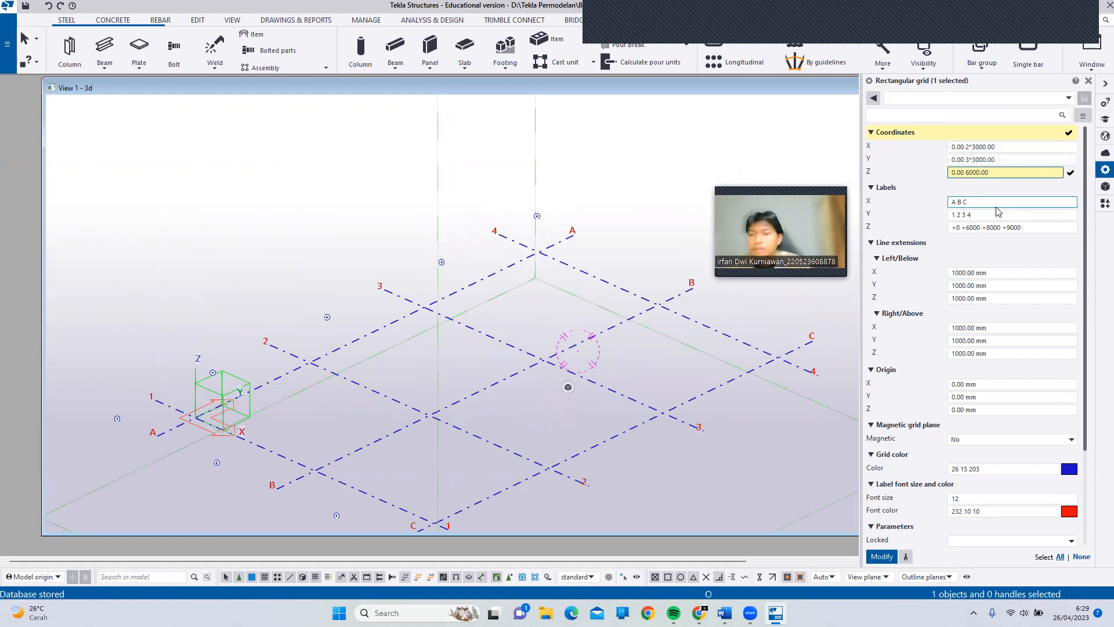
pyautogui.moveTo(1029, 228); pyautogui.dragTo(985, 230)
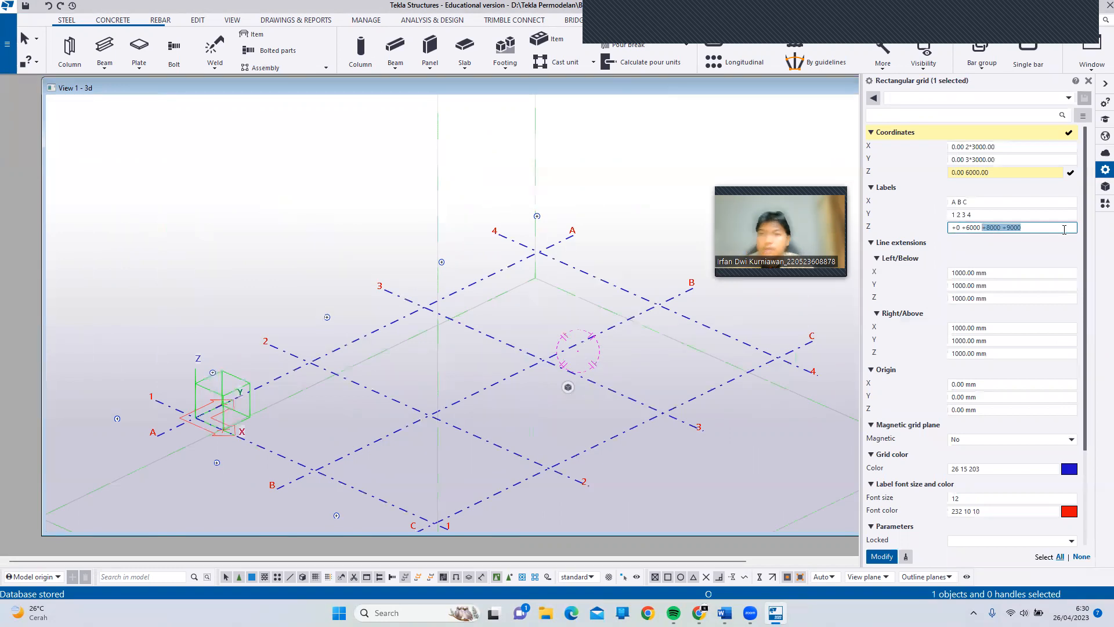
pyautogui.press('BackSpace')
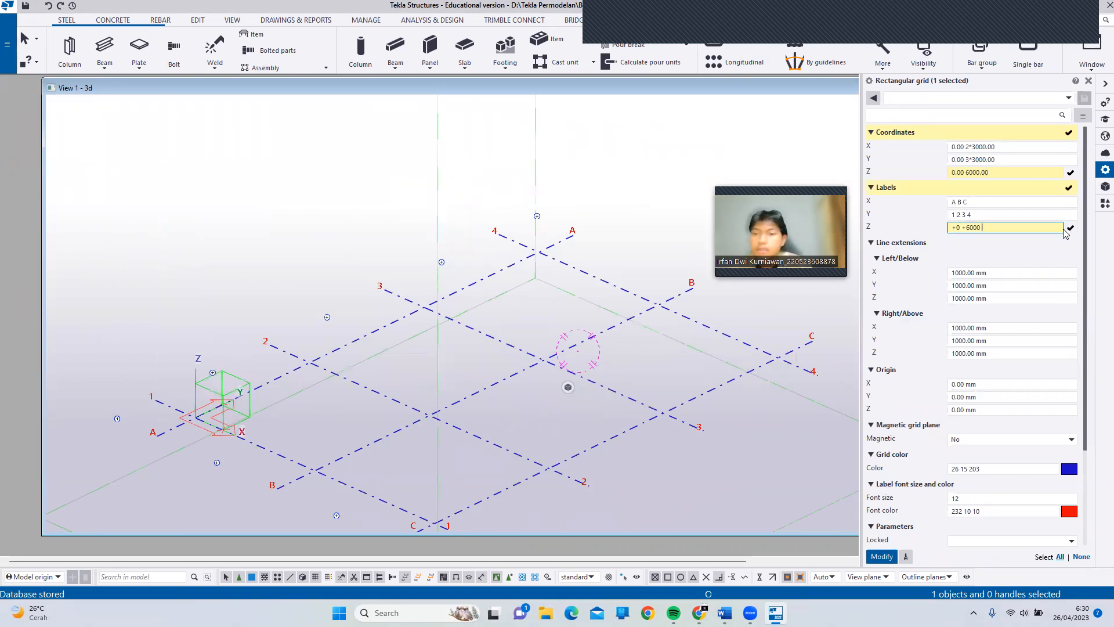
# Step: Set the grid's X coordinates to 0.00 2*4000.00 and Y coordinates to 0.00 3*4000.00, and apply the grid changes
pyautogui.click(976, 147)
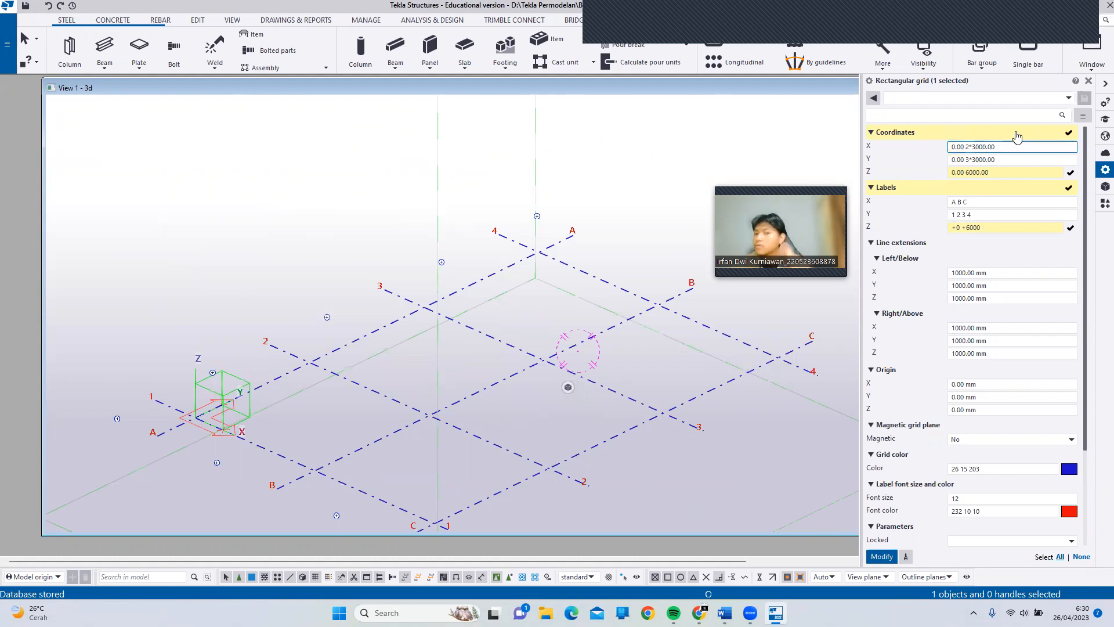
pyautogui.press('BackSpace')
pyautogui.write('4')
pyautogui.click(975, 160)
pyautogui.press('BackSpace')
pyautogui.write('4')
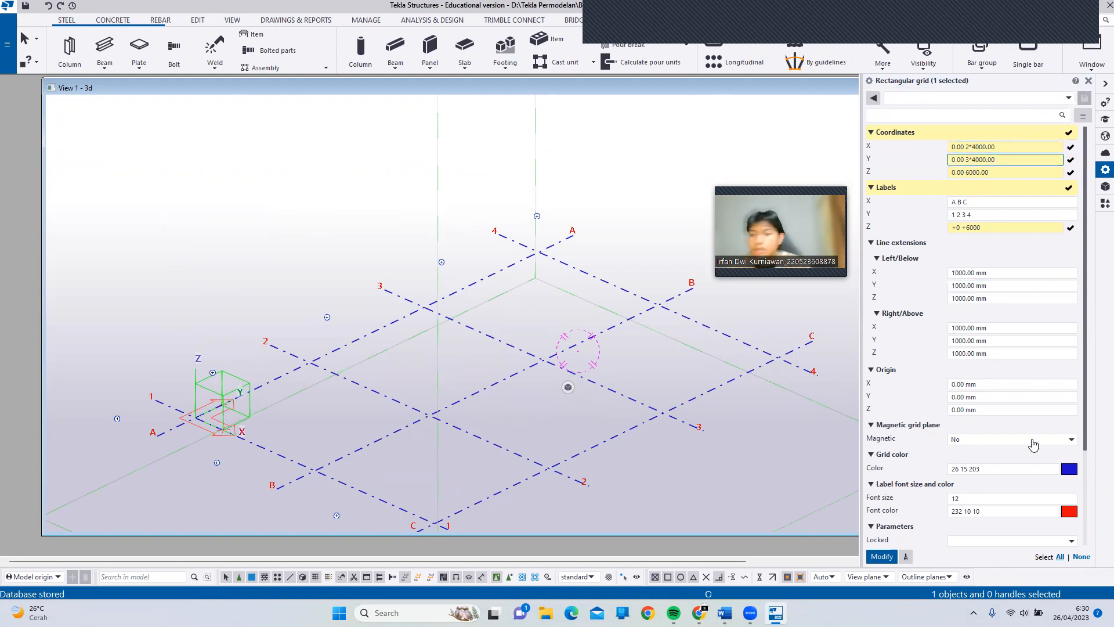
pyautogui.scroll(-4, 1050, 455)
pyautogui.scroll(2, 1043, 397)
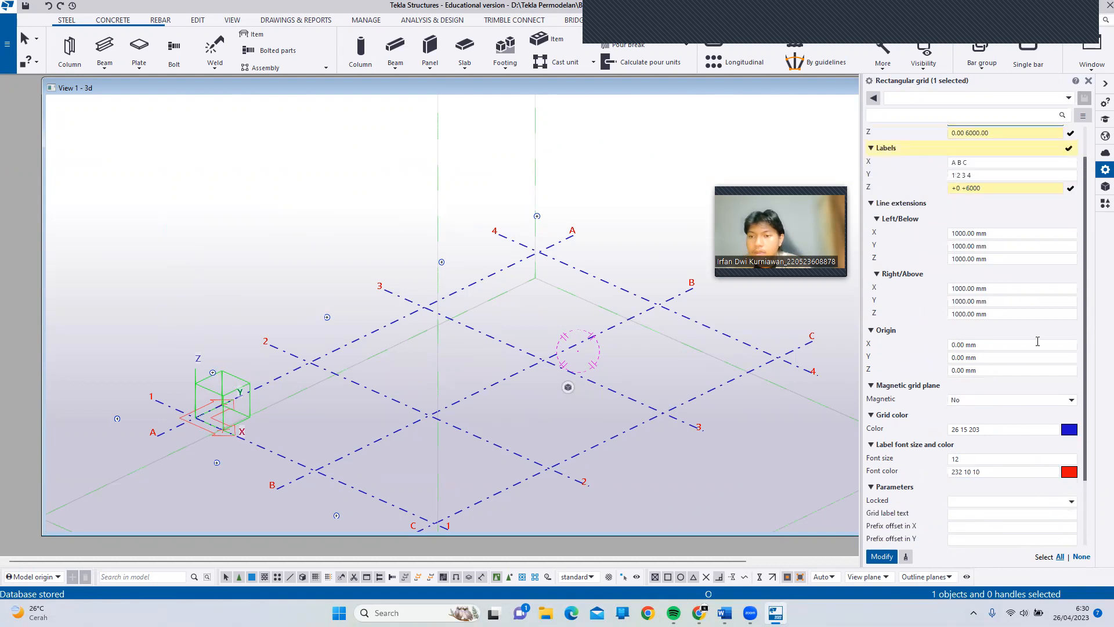
pyautogui.scroll(-3, 935, 387)
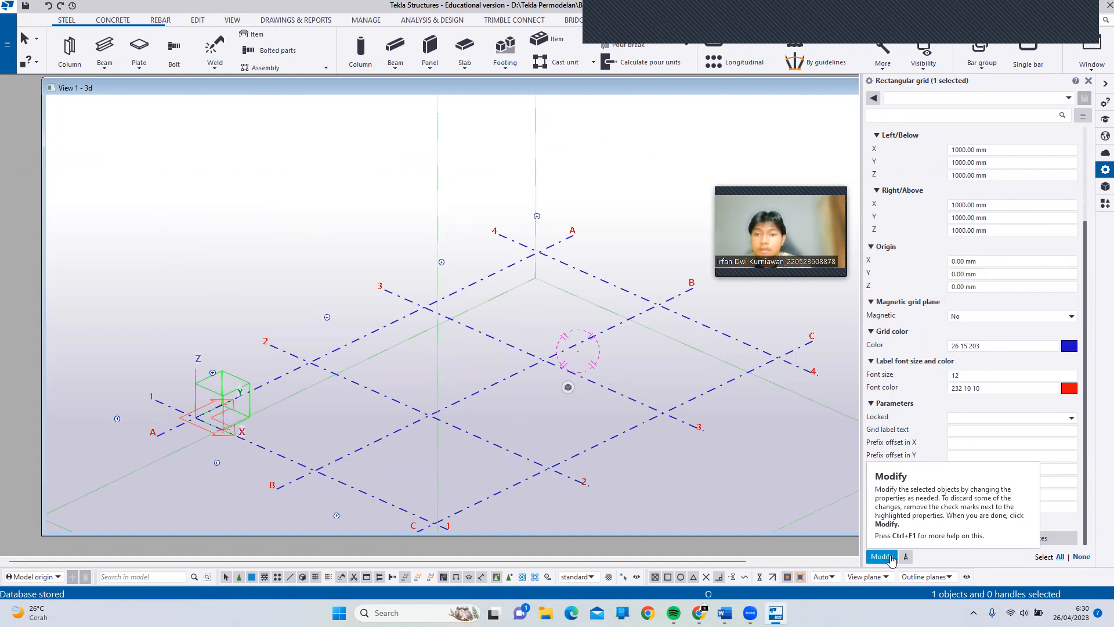
pyautogui.click(880, 556)
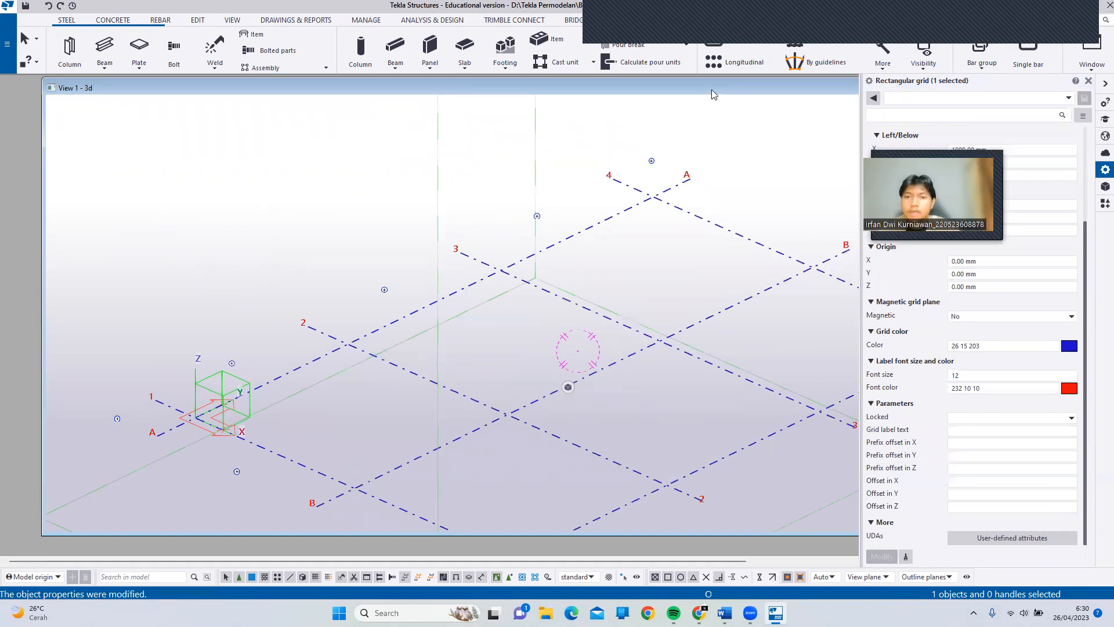
# Step: Examine the modified grid from several angles, close its properties and reposition the 3D view window
pyautogui.moveTo(712, 90); pyautogui.dragTo(636, 89)
pyautogui.scroll(-6, 636, 306)
pyautogui.scroll(2, 654, 386)
pyautogui.scroll(-4, 653, 387)
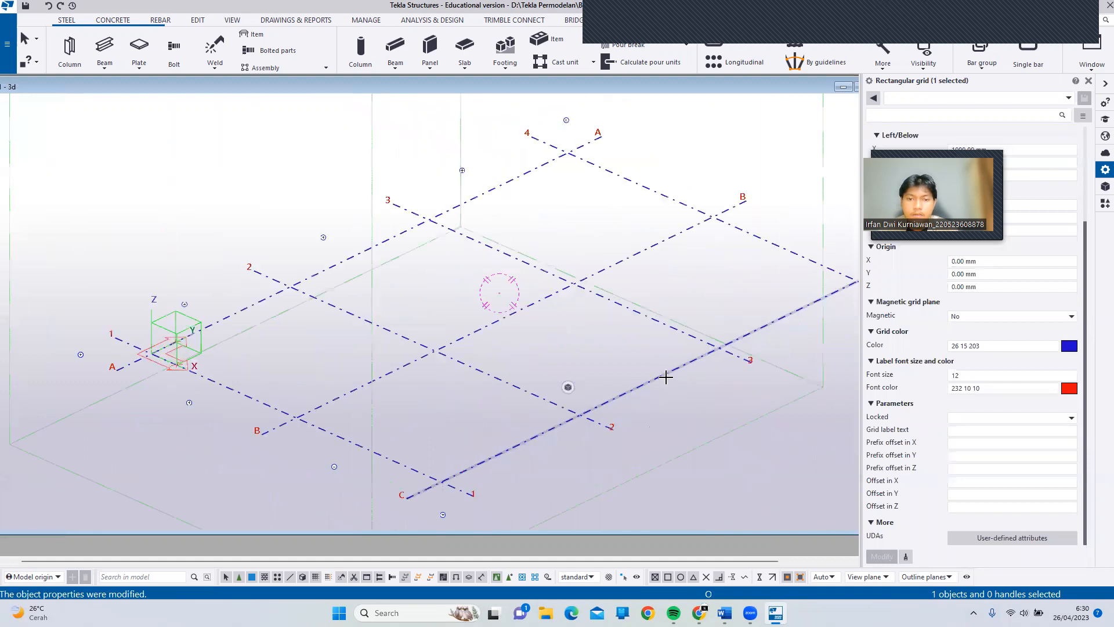
pyautogui.keyDown('ctrl'); pyautogui.moveTo(660, 366); pyautogui.dragTo(612, 371, button='middle'); pyautogui.keyUp('ctrl')
pyautogui.scroll(2, 612, 371)
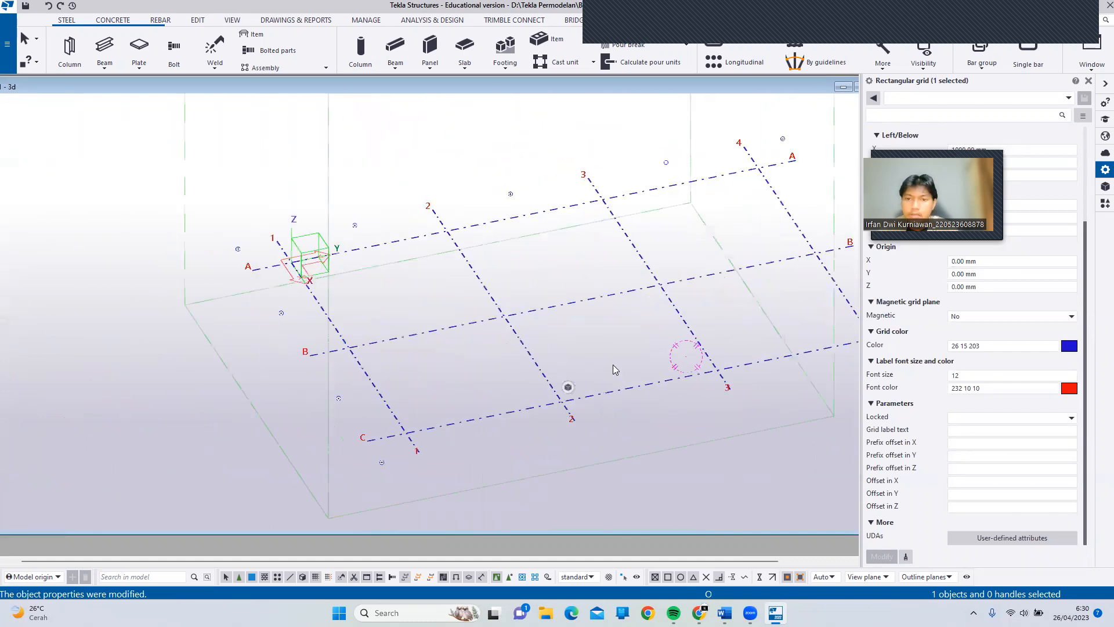
pyautogui.keyDown('ctrl'); pyautogui.moveTo(650, 308); pyautogui.dragTo(544, 245, button='middle'); pyautogui.keyUp('ctrl')
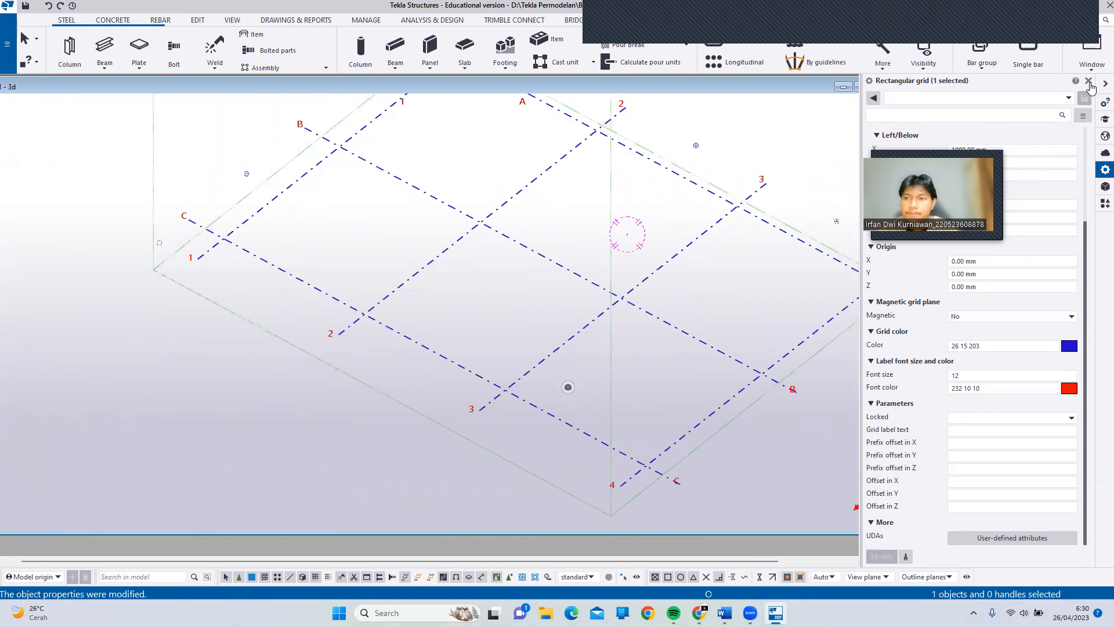
pyautogui.click(1089, 80)
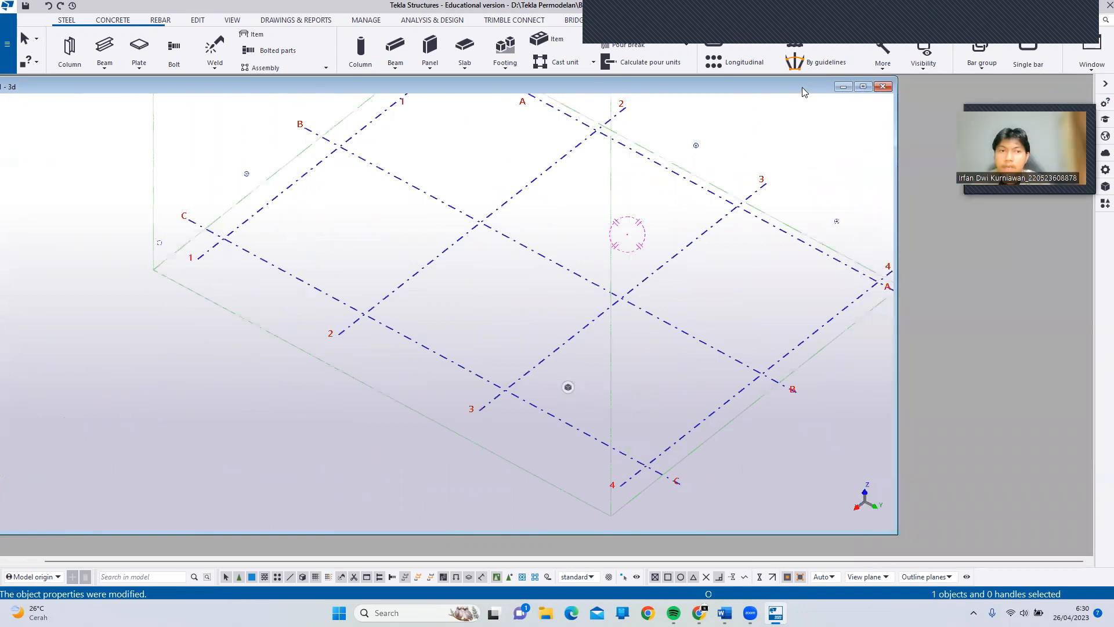
pyautogui.moveTo(802, 87); pyautogui.dragTo(837, 84)
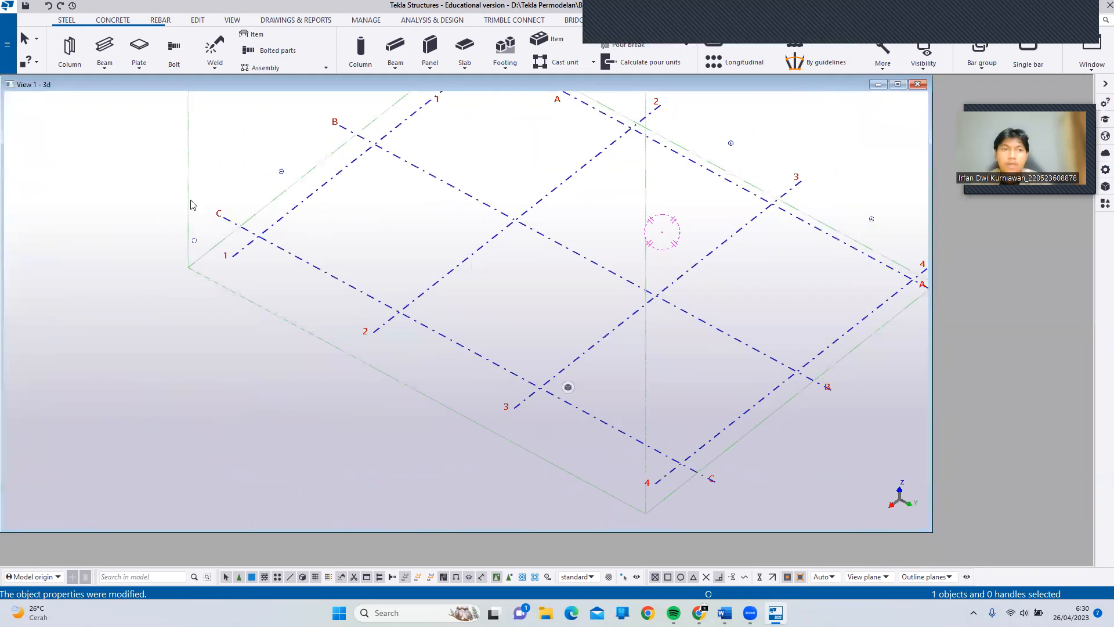
# Step: Create a concrete beam 4000 mm long on grid line 2, from its intersection with line C to line B
pyautogui.click(111, 21)
pyautogui.click(105, 61)
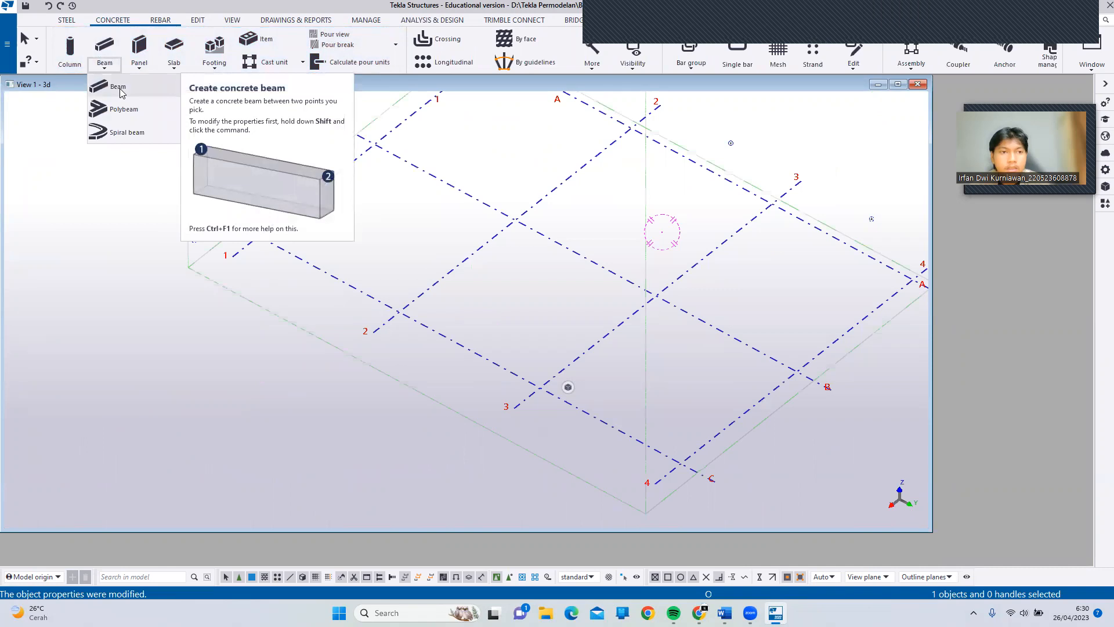
pyautogui.click(119, 87)
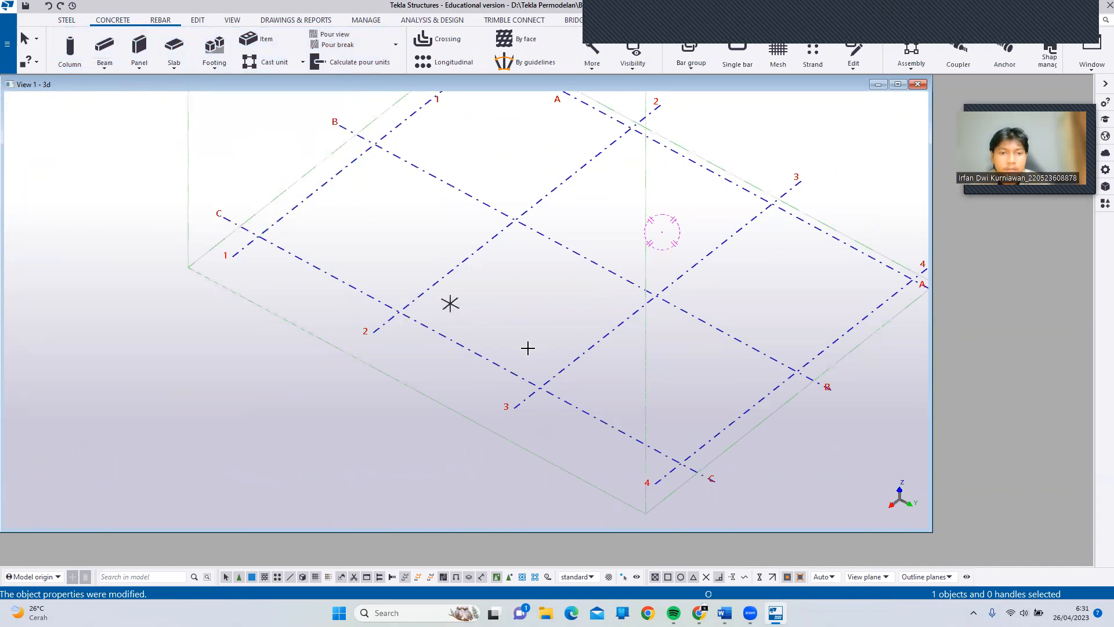
pyautogui.scroll(2, 429, 305)
pyautogui.click(385, 314)
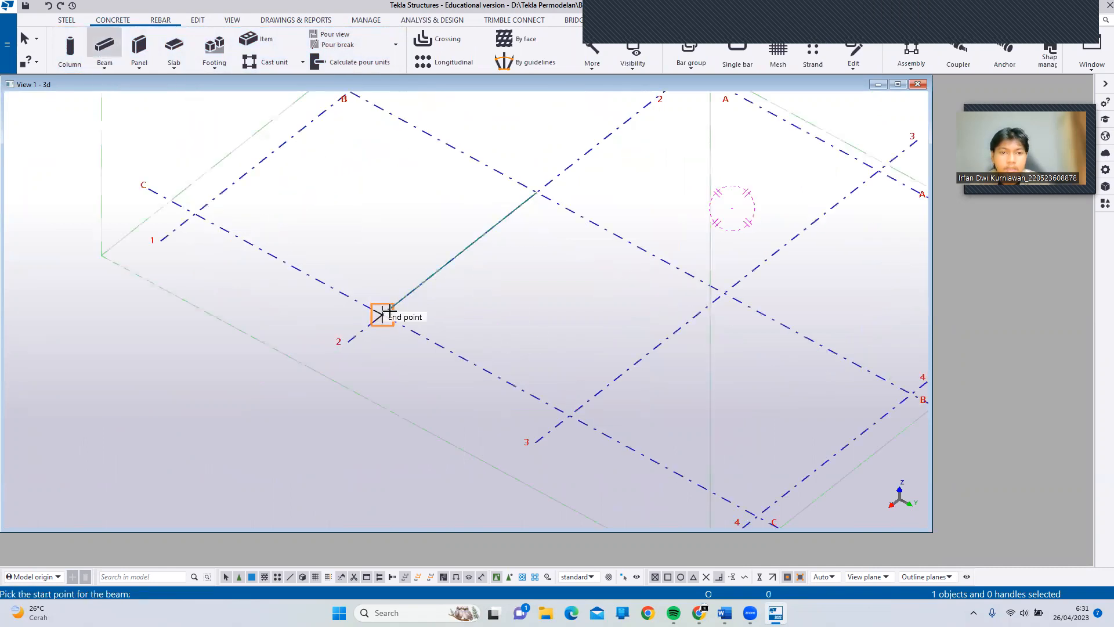
pyautogui.click(384, 314)
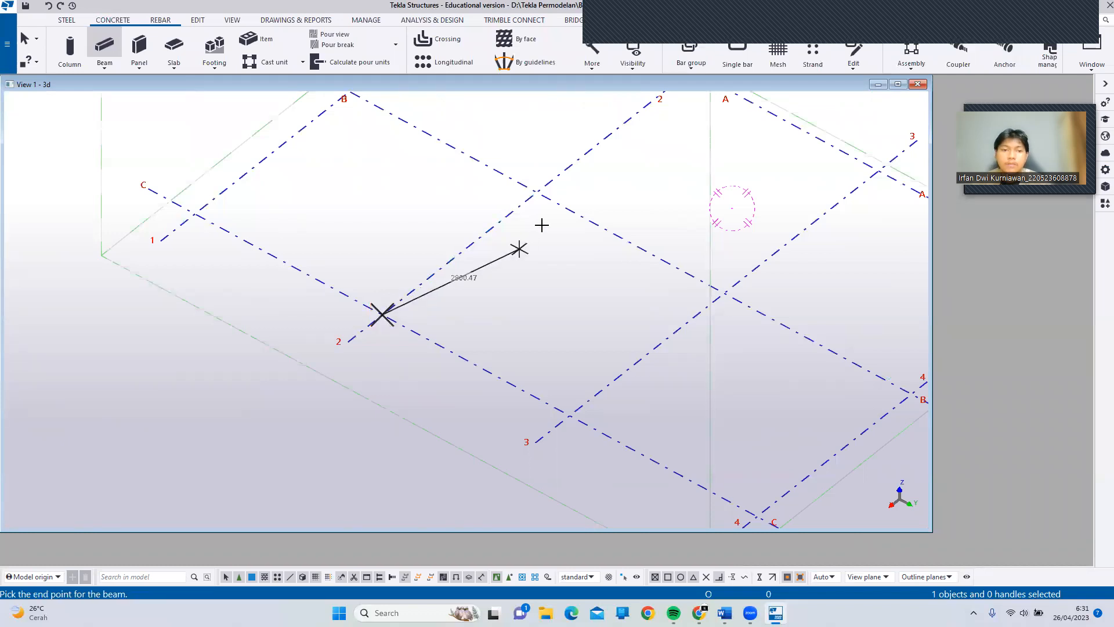
pyautogui.click(536, 190)
pyautogui.scroll(5, 590, 255)
pyautogui.rightClick(588, 268)
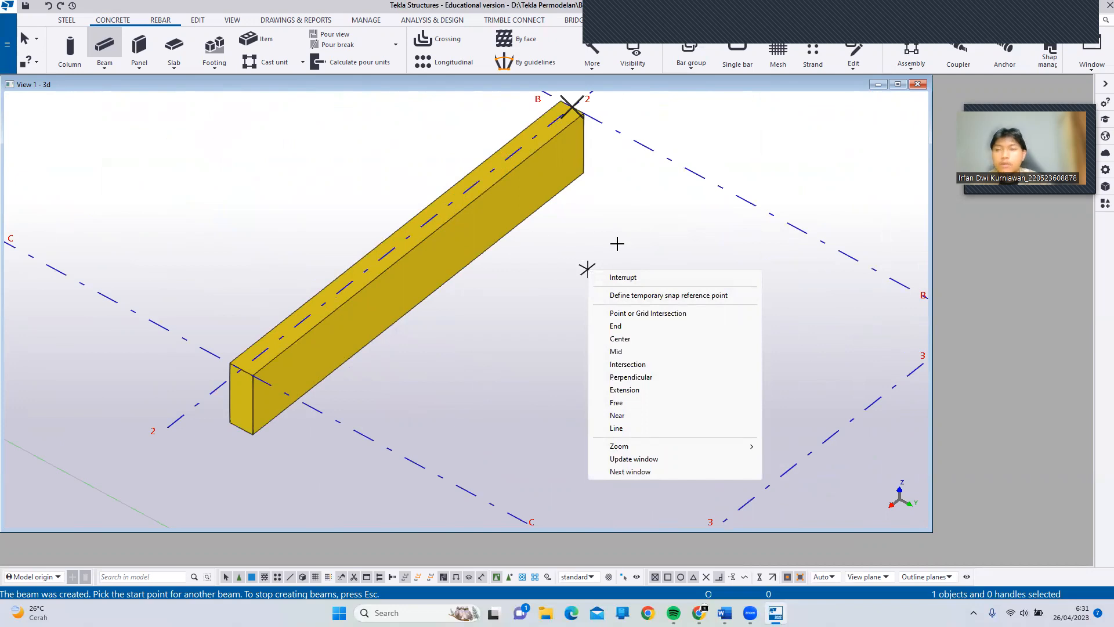
pyautogui.click(622, 277)
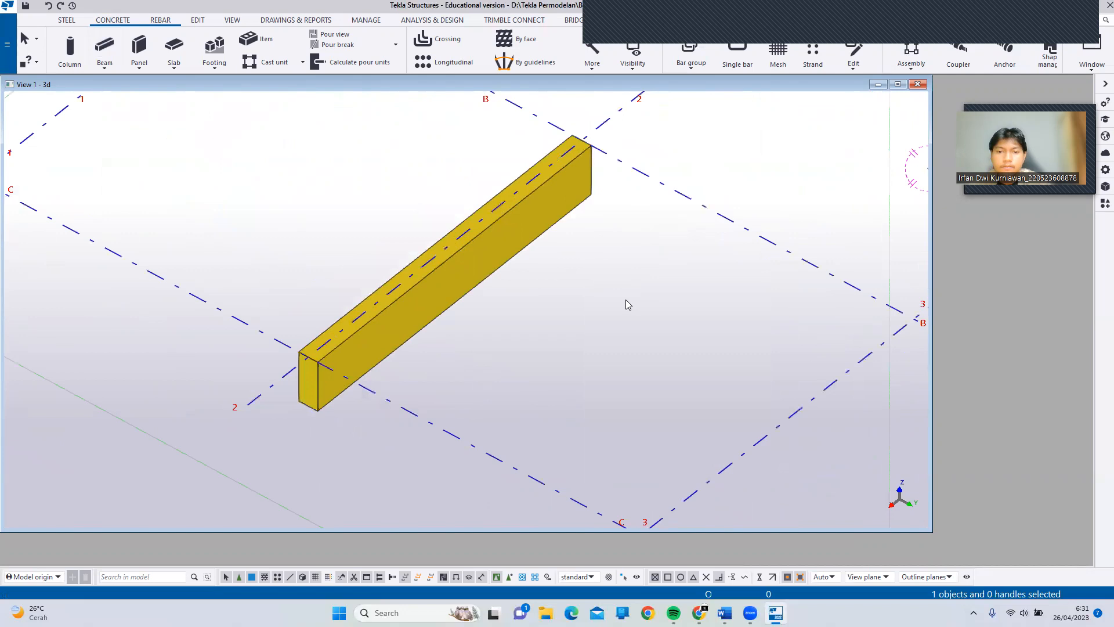
pyautogui.scroll(-1, 625, 299)
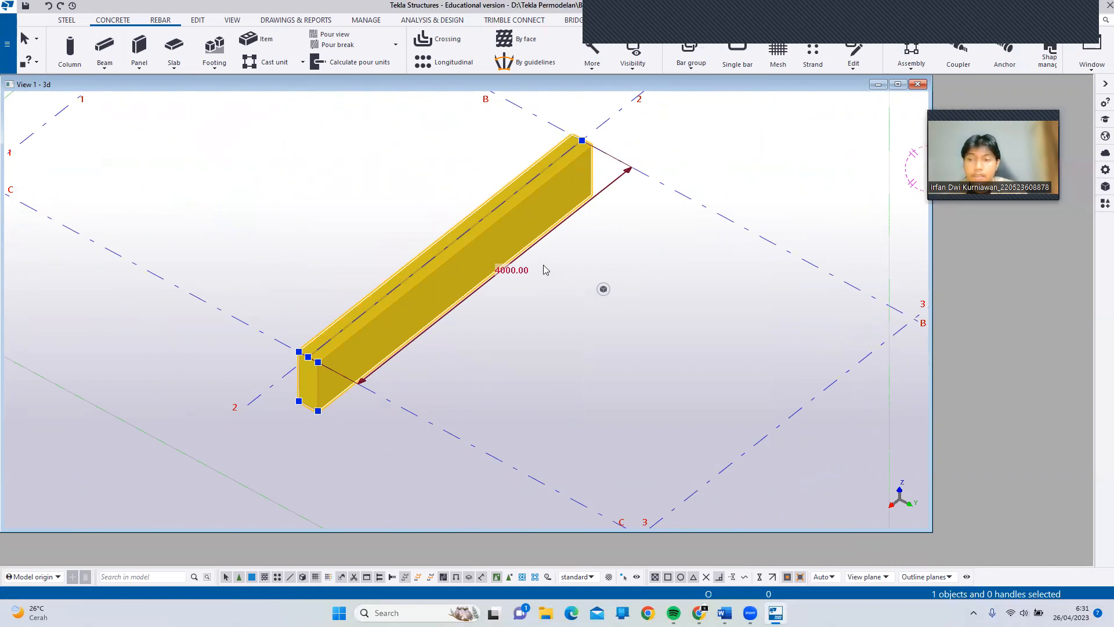
# Step: Open the properties of the concrete beam and show its general settings
pyautogui.doubleClick(516, 234)
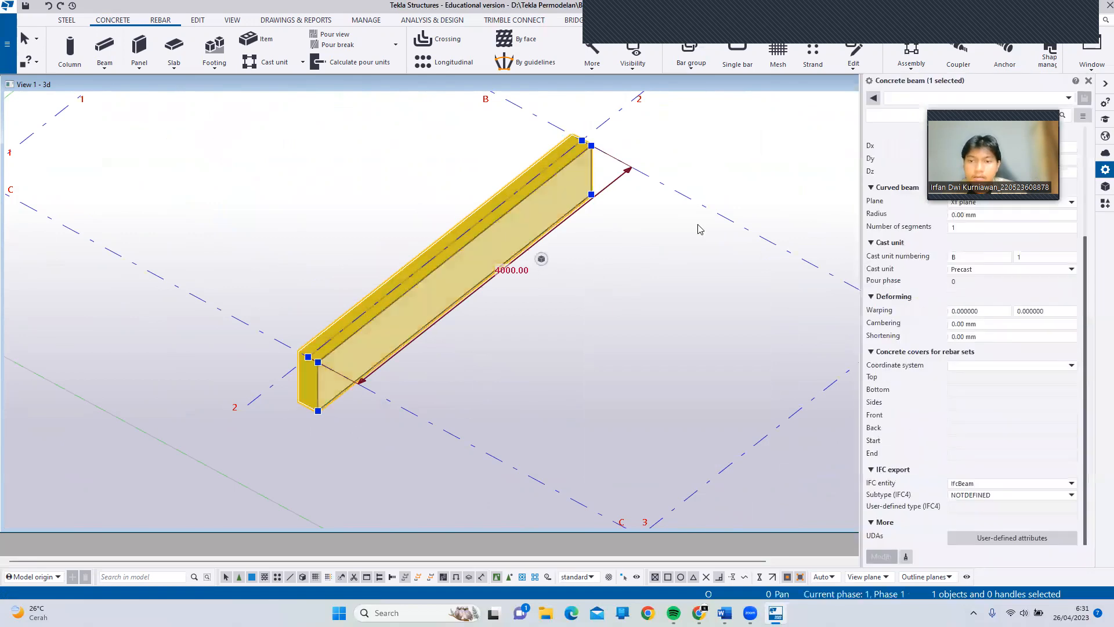
pyautogui.moveTo(1002, 119); pyautogui.dragTo(761, 134)
pyautogui.scroll(5, 990, 233)
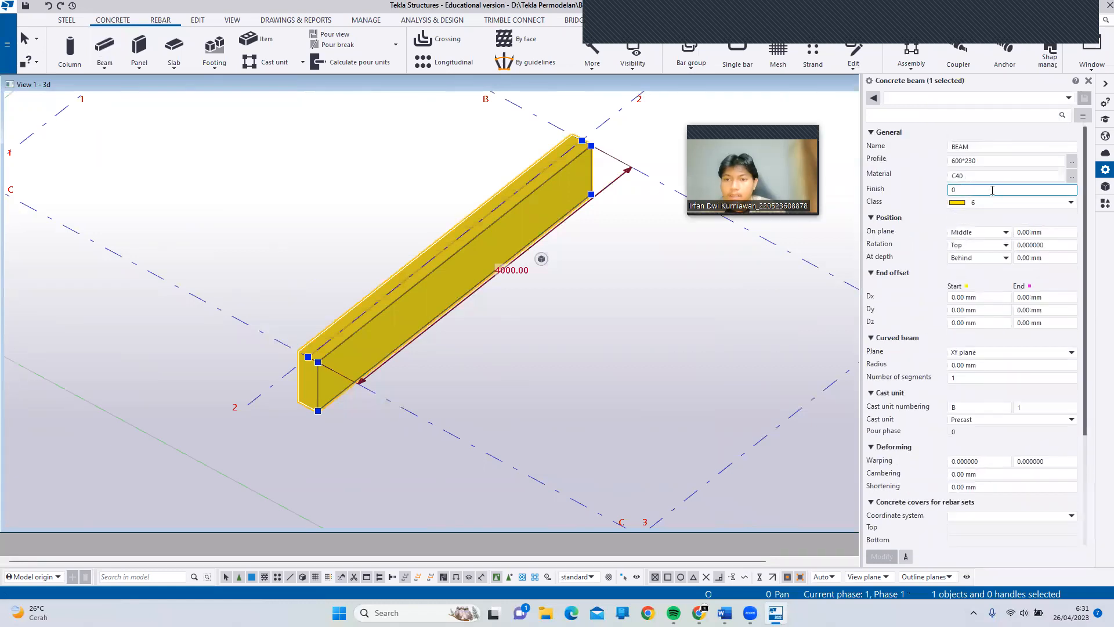
# Step: Switch to the Word report and check the beam width and height in the specification table
pyautogui.click(699, 613)
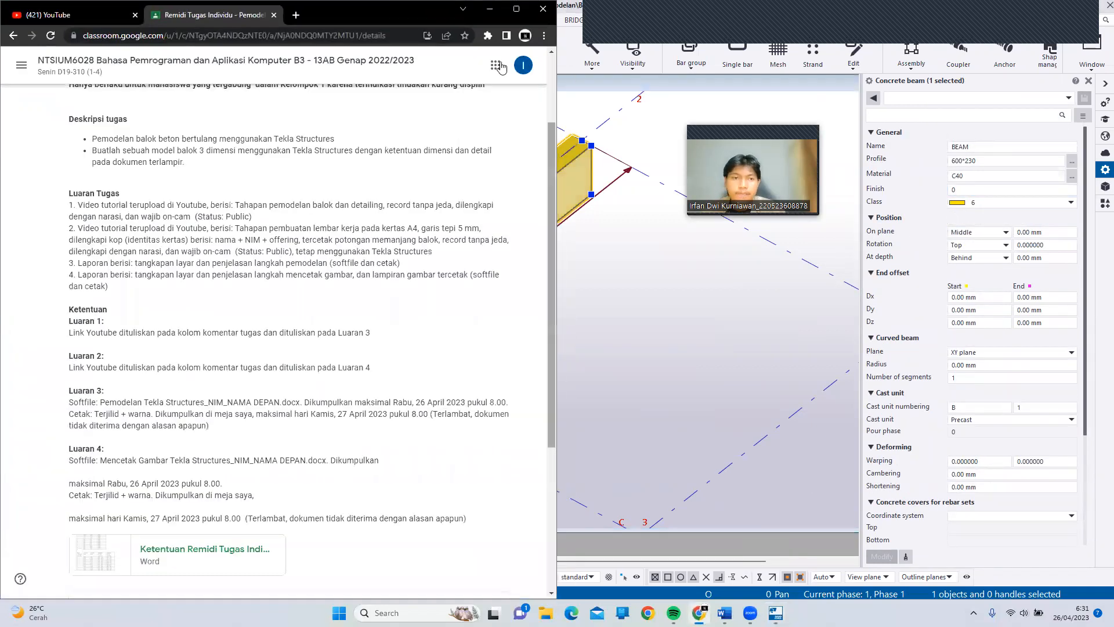
pyautogui.click(490, 9)
pyautogui.click(725, 613)
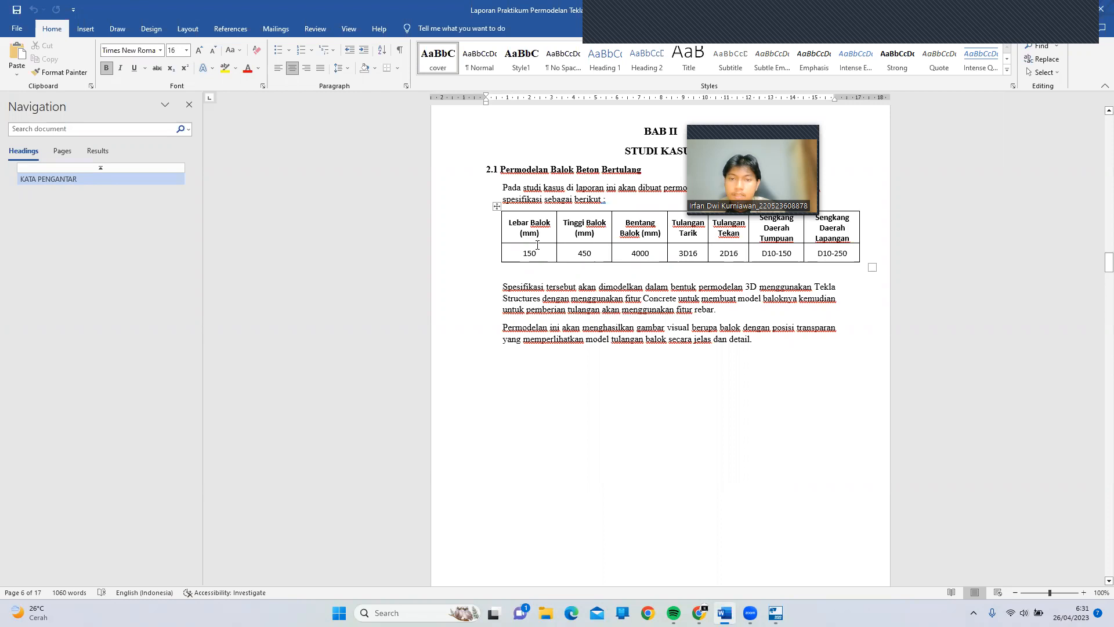
pyautogui.hotkey('alt', 'Tab')
pyautogui.click(969, 160)
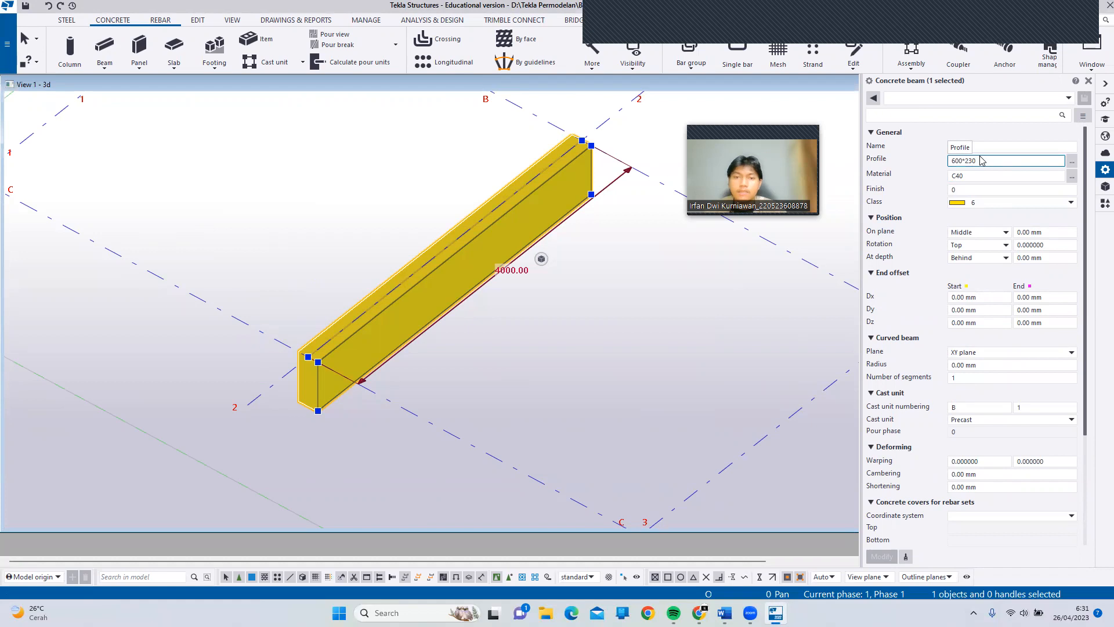
pyautogui.click(724, 613)
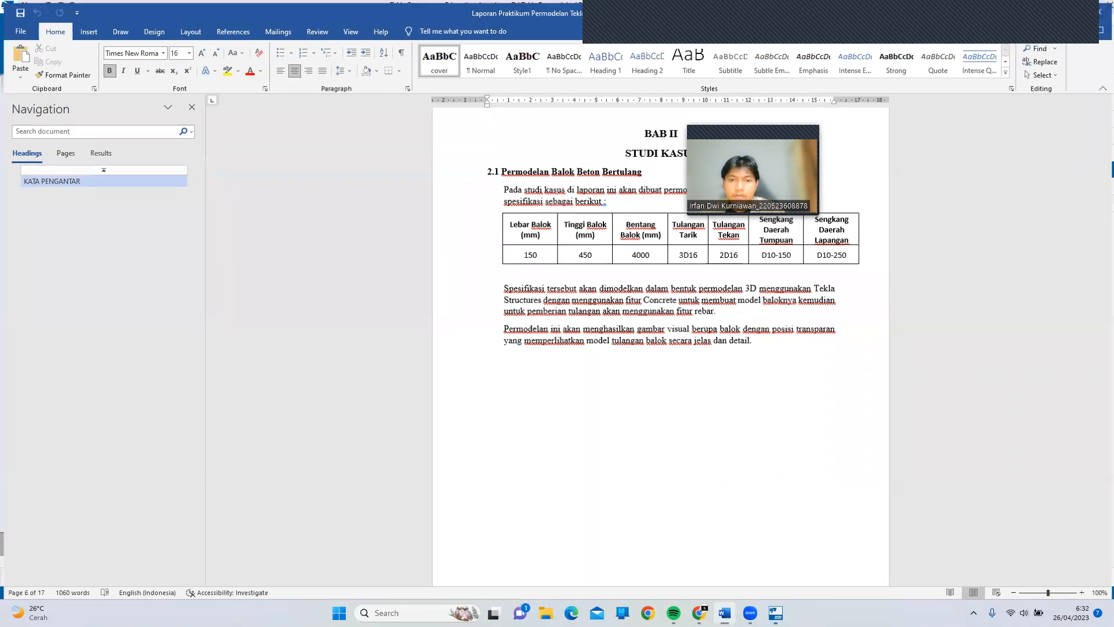
pyautogui.click(776, 613)
# Step: Set the concrete beam's profile to 450*150, apply the change and close its properties
pyautogui.click(970, 160)
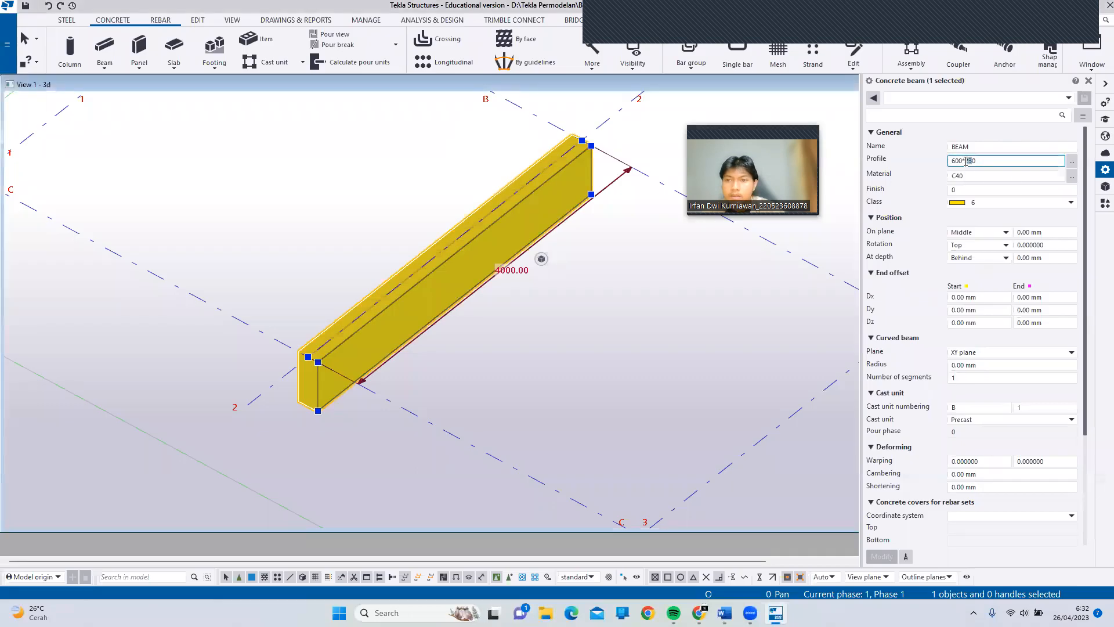
pyautogui.doubleClick(967, 161)
pyautogui.write('450')
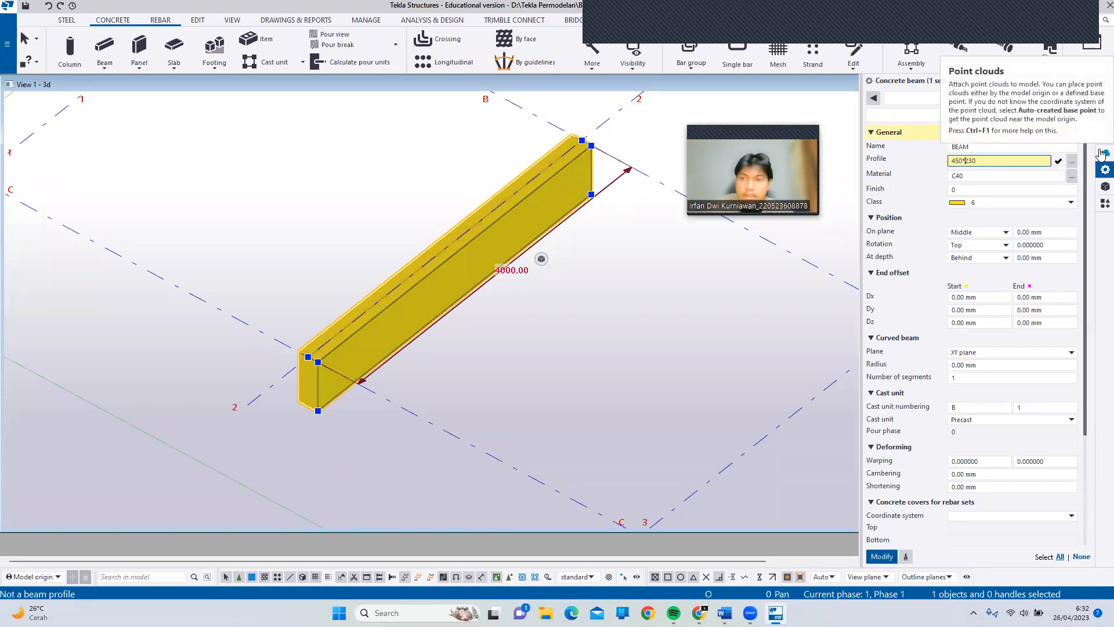
pyautogui.click(968, 161)
pyautogui.write('*')
pyautogui.press('BackSpace')
pyautogui.press('BackSpace')
pyautogui.press('BackSpace')
pyautogui.write('150')
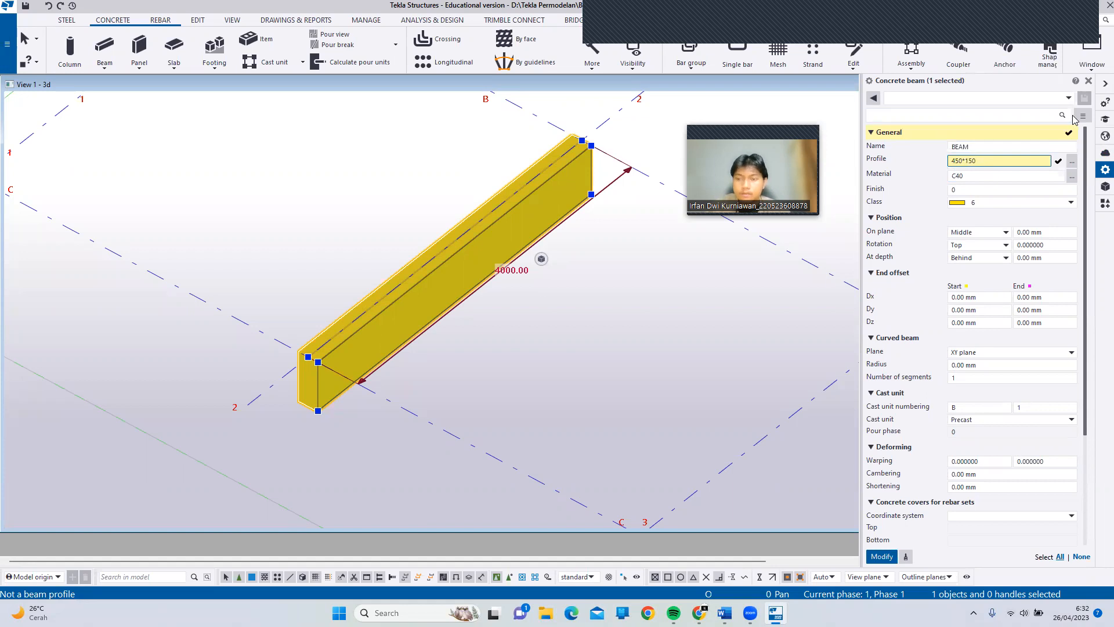
pyautogui.press('Return')
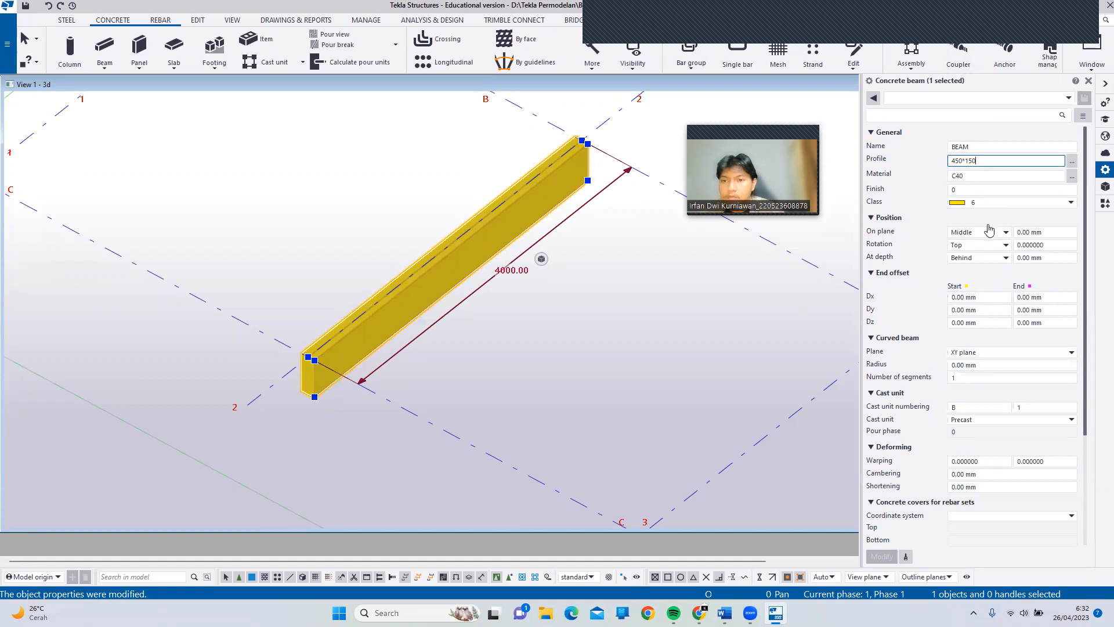
pyautogui.scroll(-3, 961, 310)
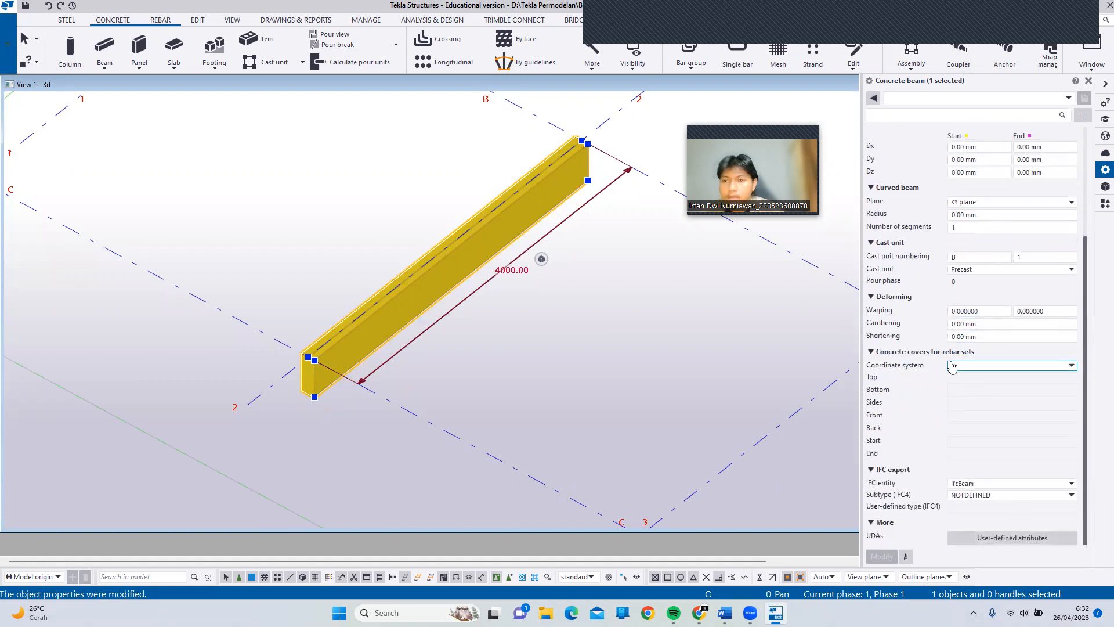
pyautogui.scroll(3, 1033, 232)
pyautogui.click(1090, 83)
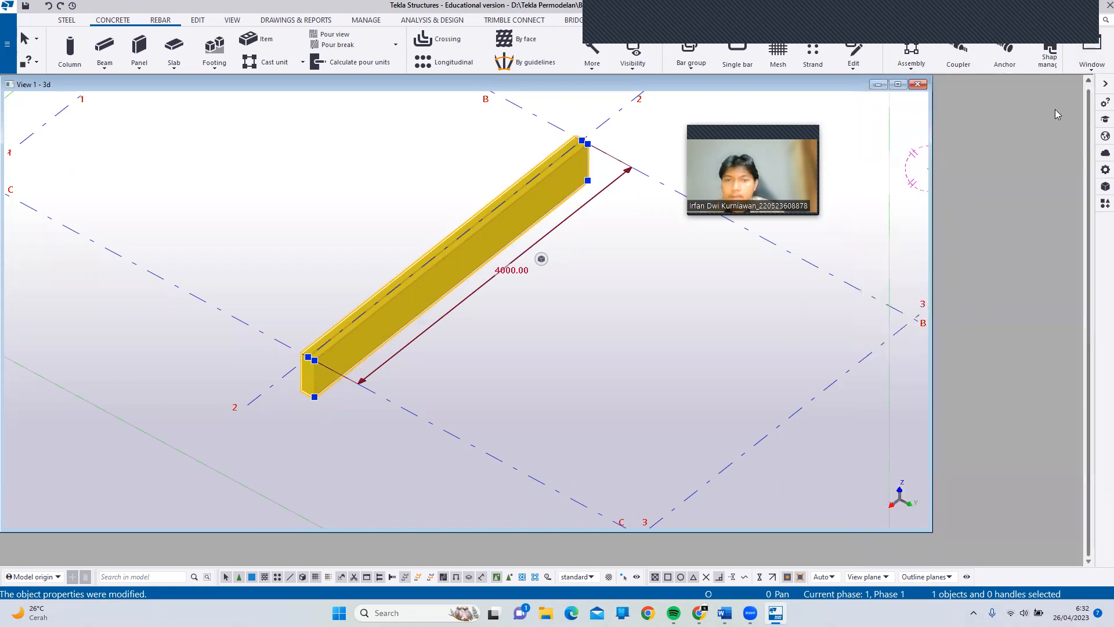
# Step: Inspect the resized beam and switch the 3D view's part representation from solid to see-through wireframe
pyautogui.click(590, 243)
pyautogui.scroll(3, 500, 256)
pyautogui.keyDown('ctrl'); pyautogui.moveTo(520, 253); pyautogui.dragTo(603, 201, button='middle'); pyautogui.keyUp('ctrl')
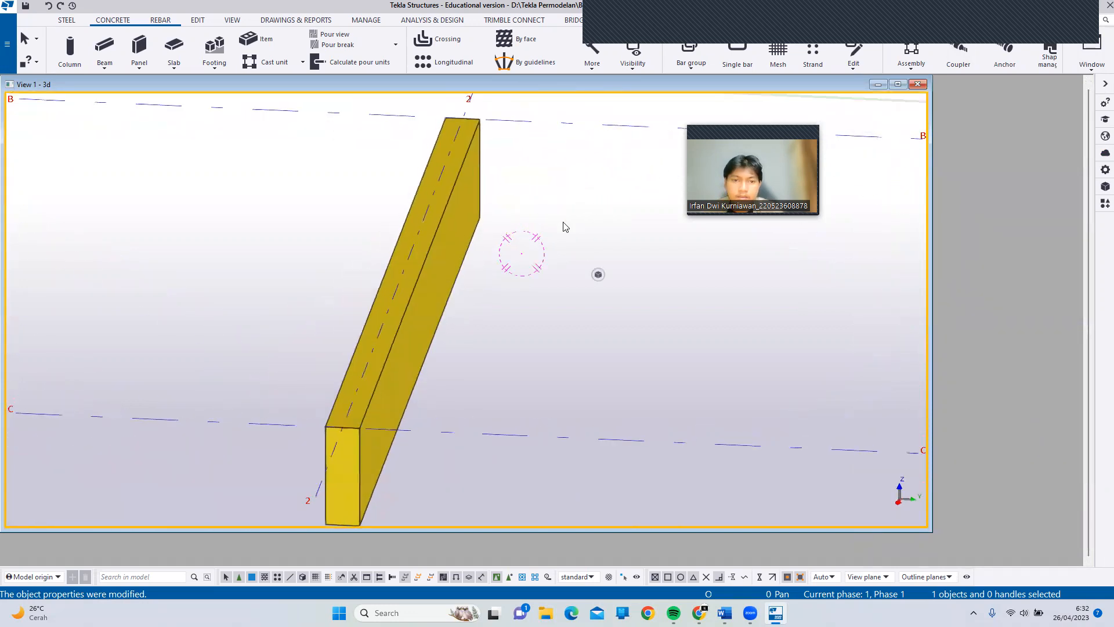
pyautogui.keyDown('ctrl'); pyautogui.moveTo(512, 249); pyautogui.dragTo(504, 290, button='middle'); pyautogui.keyUp('ctrl')
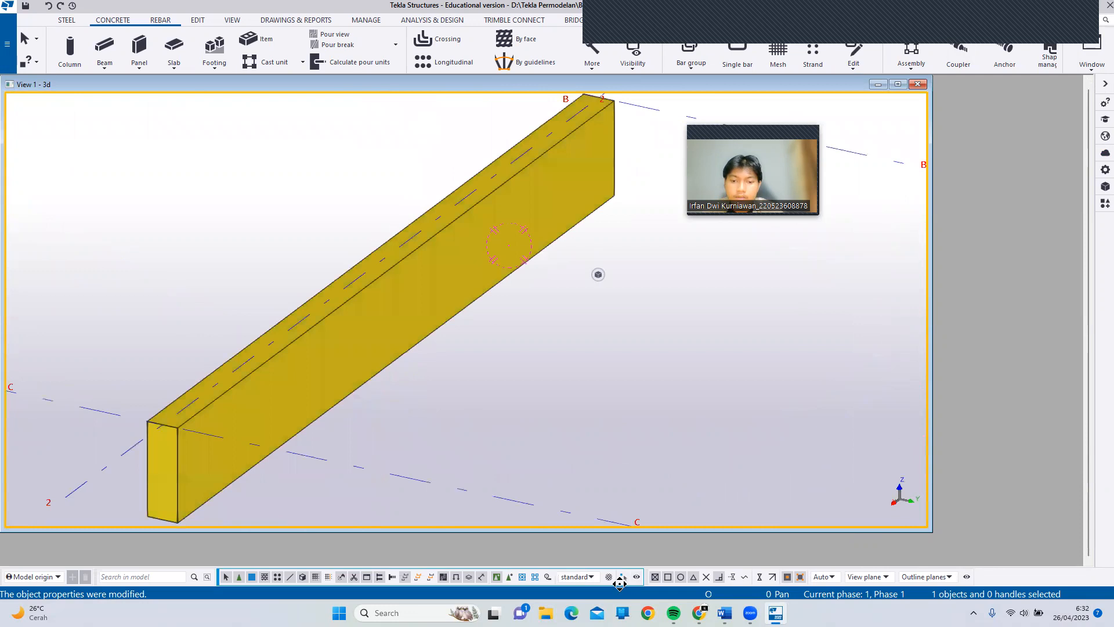
pyautogui.scroll(-2, 573, 373)
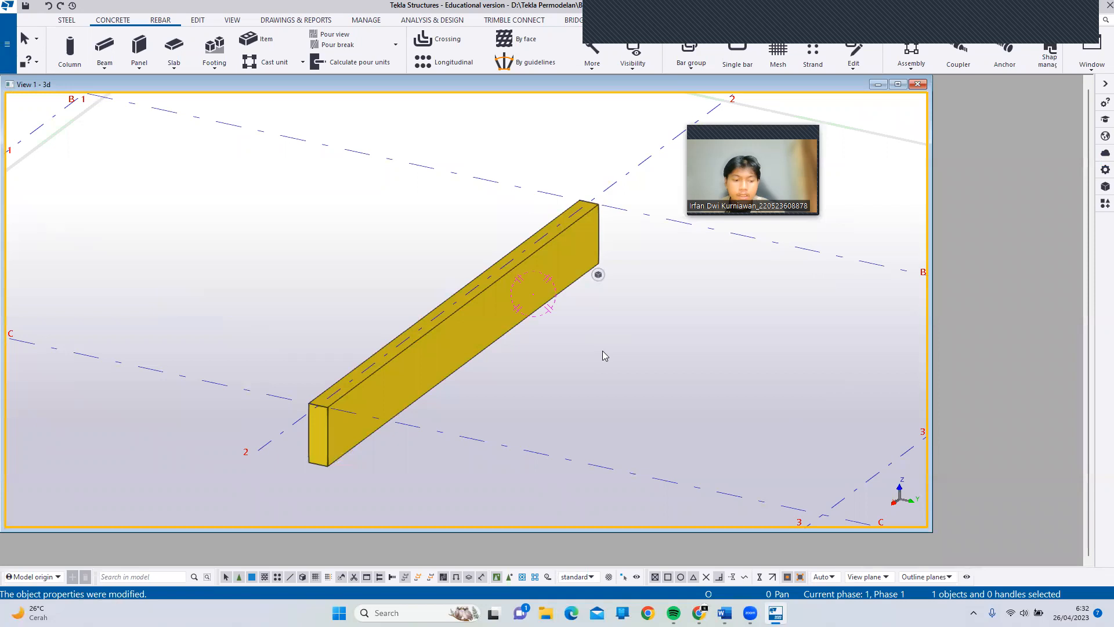
pyautogui.hotkey('ctrl', '2')
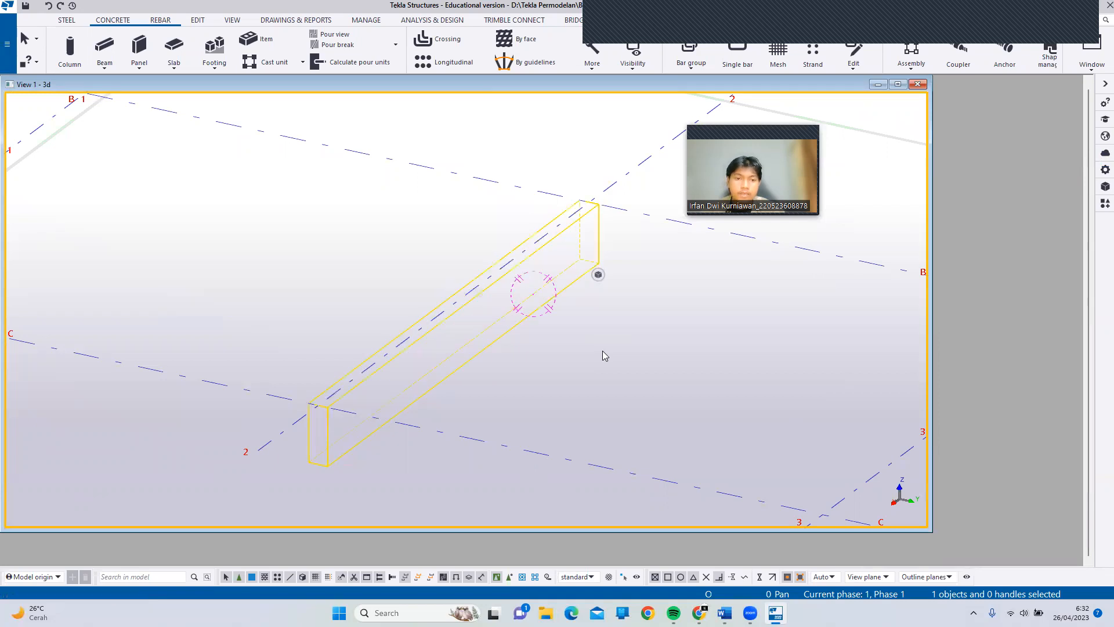
pyautogui.scroll(2, 477, 334)
pyautogui.hotkey('ctrl', '1')
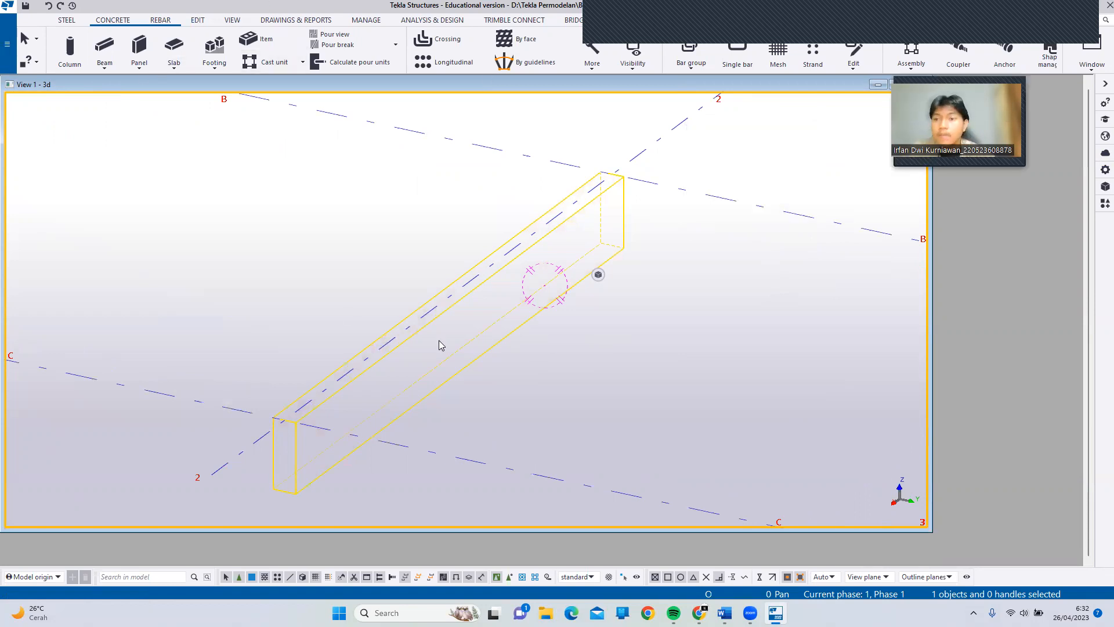
# Step: Start a reinforcing bar group in the concrete beam and define its shape along the beam's top centreline from grid line C to B
pyautogui.click(160, 21)
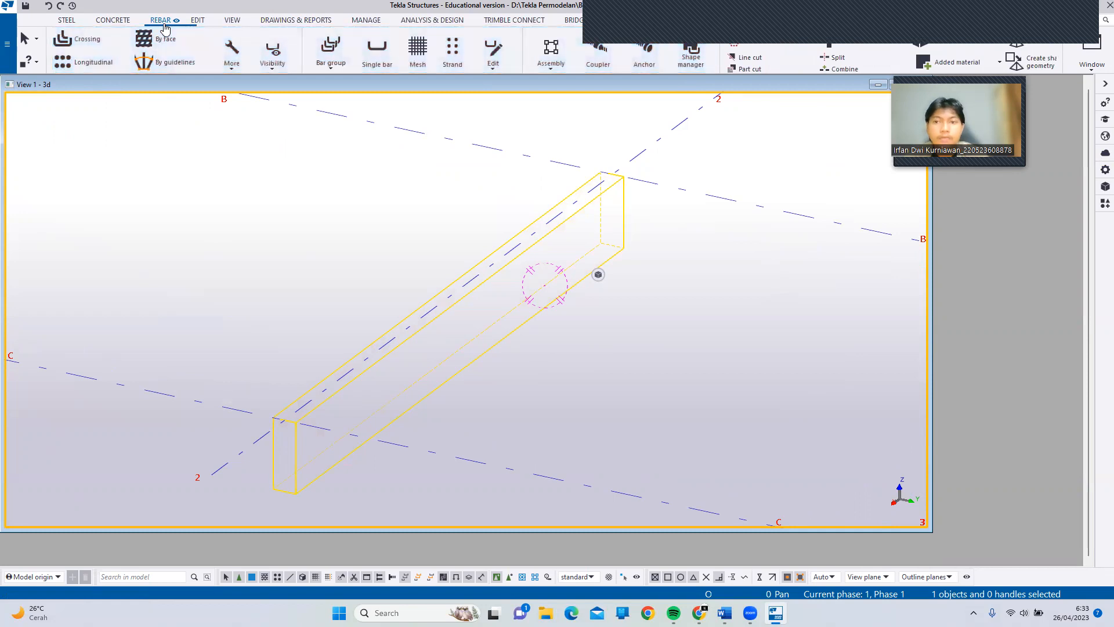
pyautogui.click(332, 54)
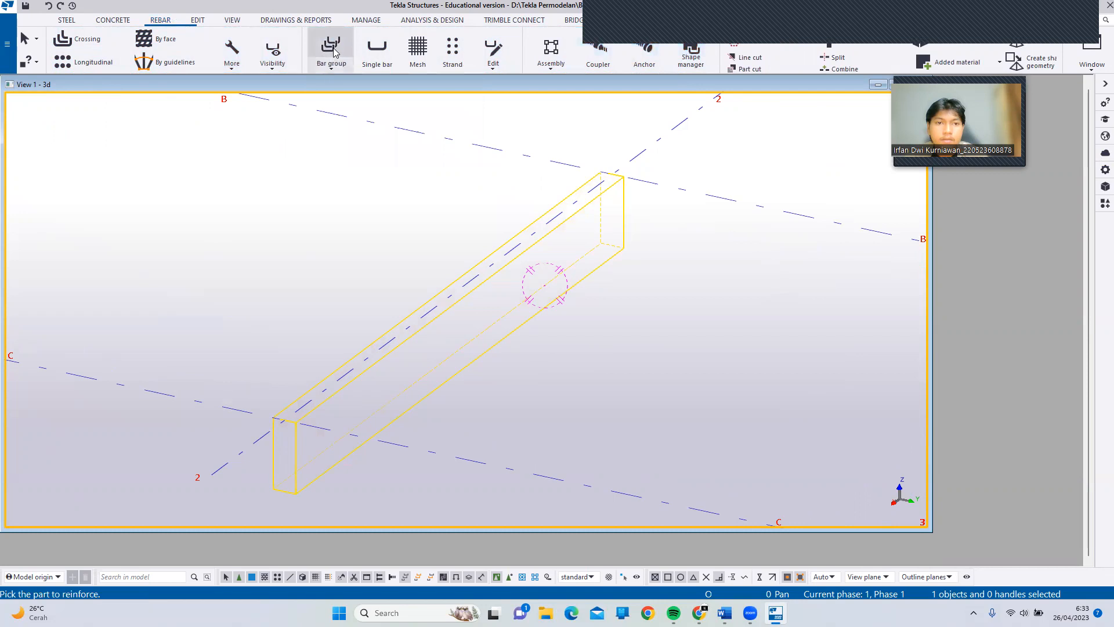
pyautogui.click(331, 70)
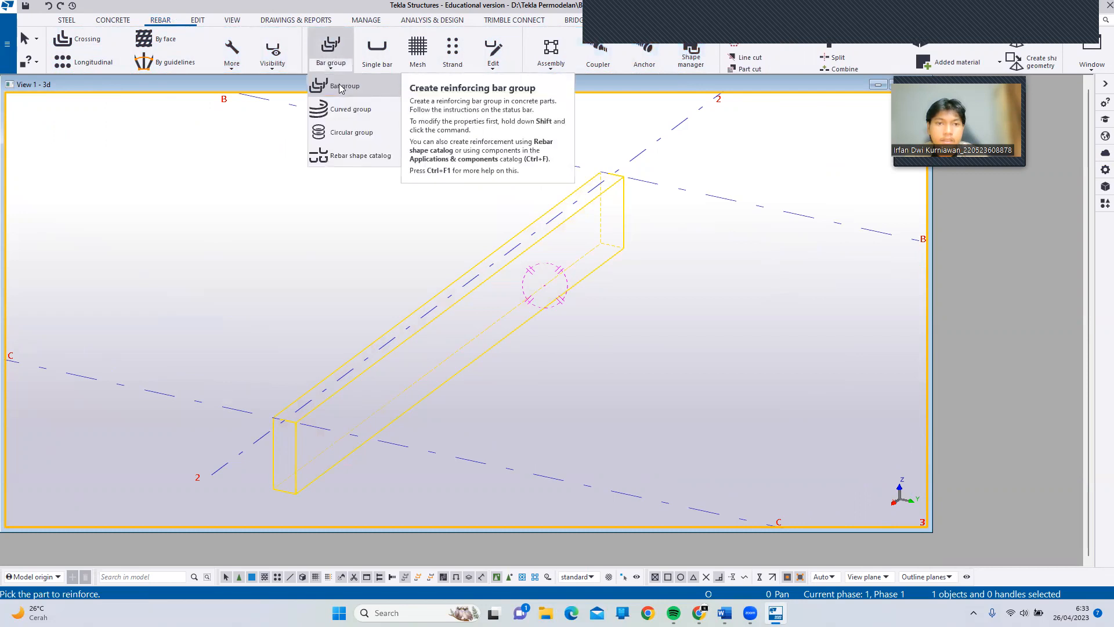
pyautogui.click(341, 87)
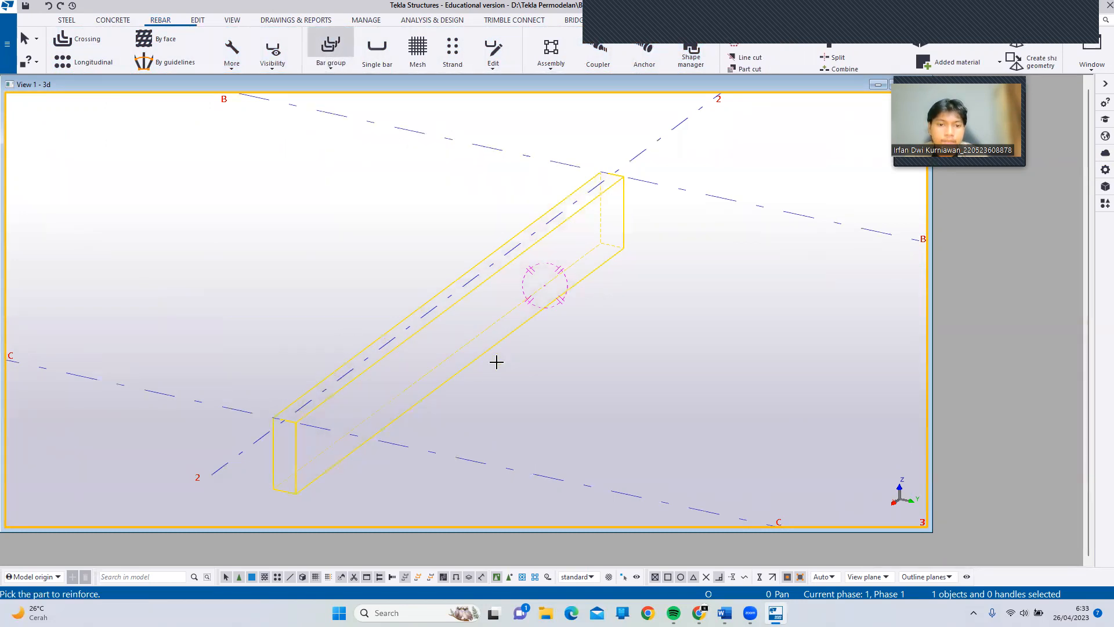
pyautogui.keyDown('ctrl'); pyautogui.moveTo(502, 346); pyautogui.dragTo(387, 361, button='middle'); pyautogui.keyUp('ctrl')
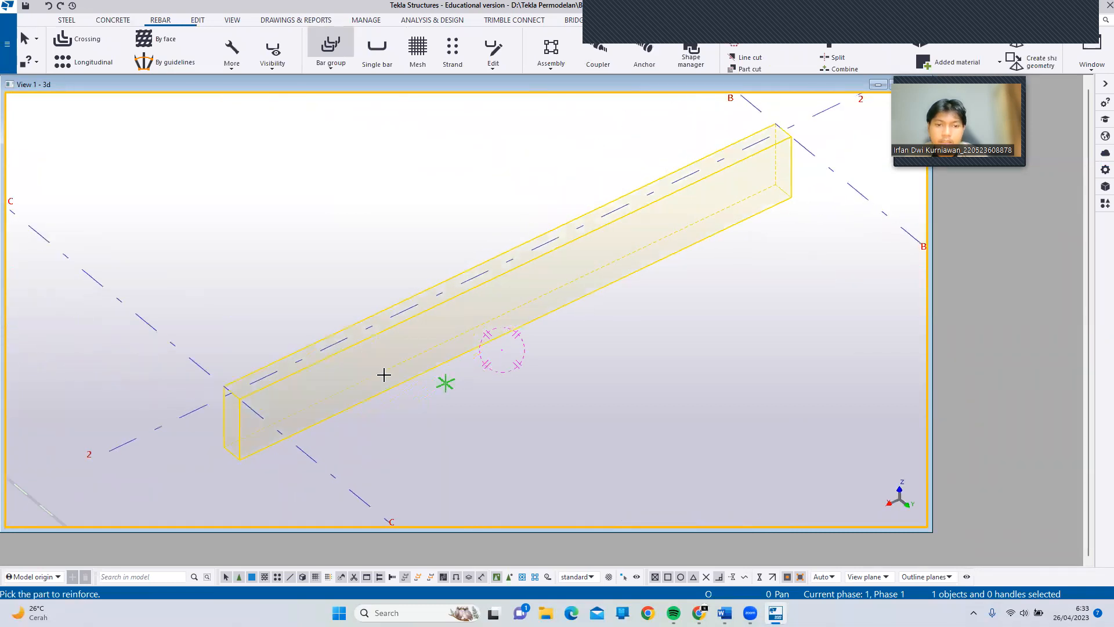
pyautogui.click(383, 374)
pyautogui.scroll(3, 229, 391)
pyautogui.keyDown('ctrl'); pyautogui.moveTo(335, 363); pyautogui.dragTo(241, 393, button='middle'); pyautogui.keyUp('ctrl')
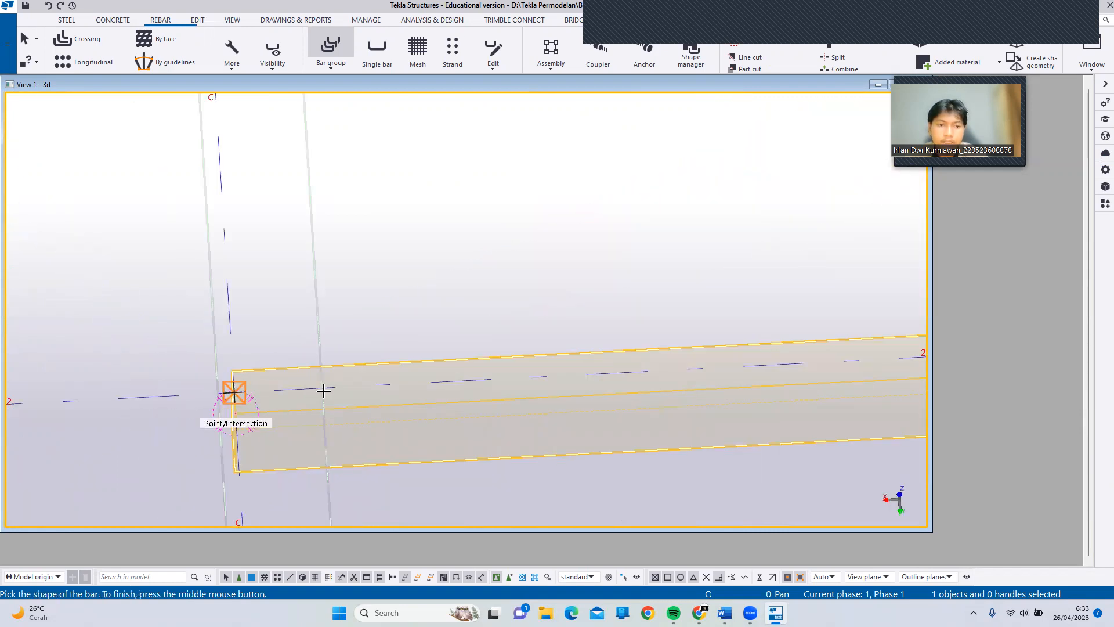
pyautogui.scroll(-1, 410, 399)
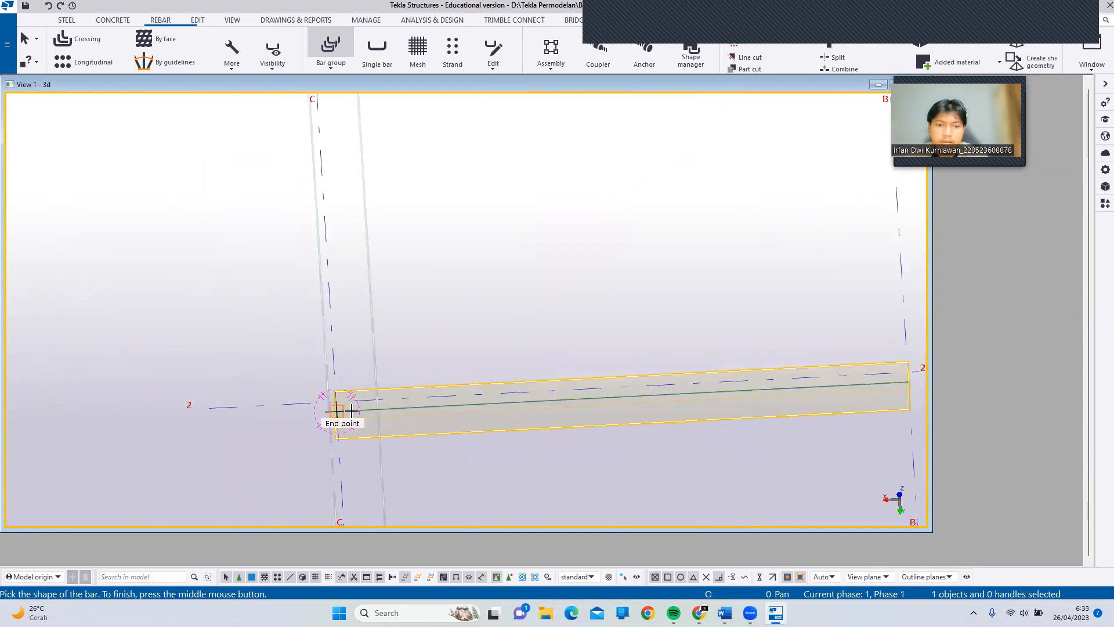
pyautogui.click(337, 401)
pyautogui.scroll(-2, 623, 406)
pyautogui.scroll(3, 839, 372)
pyautogui.scroll(-3, 784, 331)
pyautogui.scroll(3, 887, 357)
pyautogui.scroll(2, 889, 358)
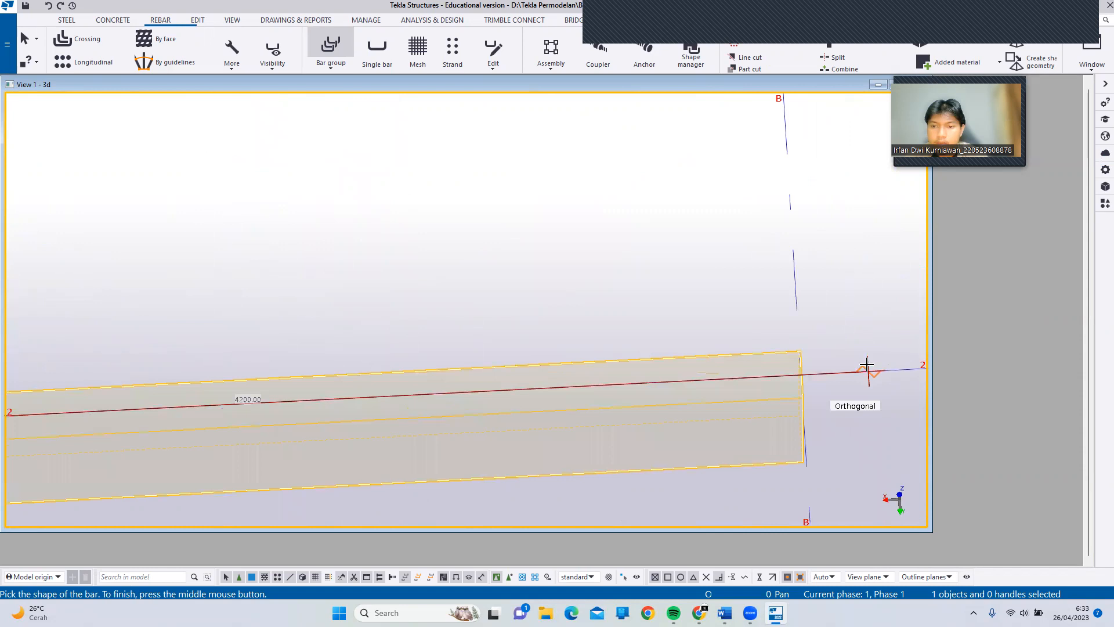
pyautogui.click(799, 376)
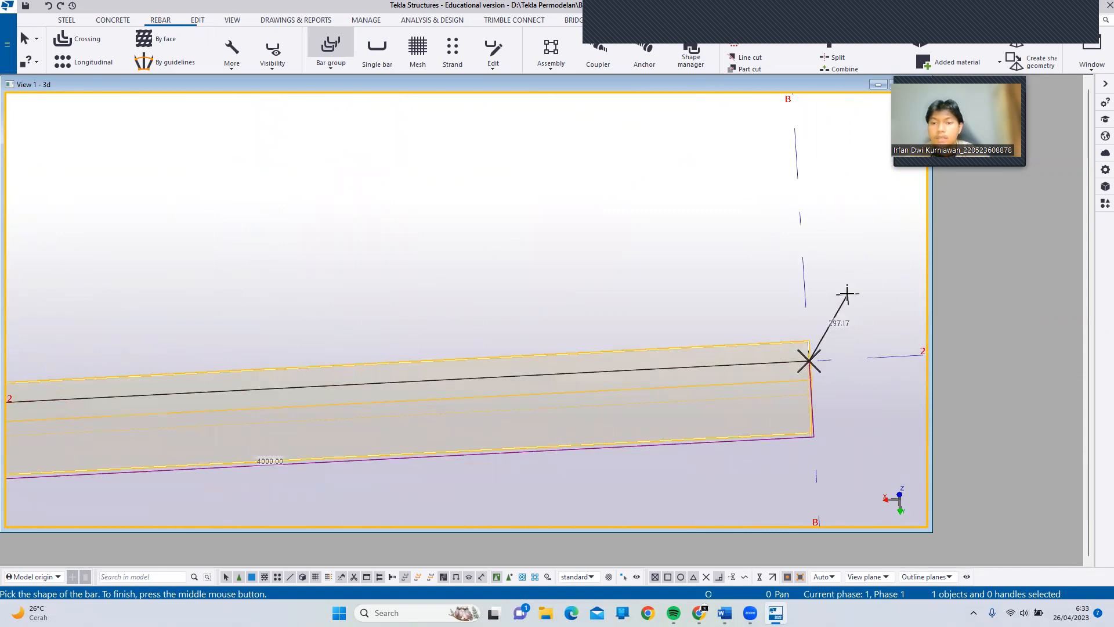
pyautogui.middleClick(847, 294)
# Step: Set the bar group's range between the two bottom corners of the beam's line B end to create the top bars
pyautogui.scroll(2, 829, 407)
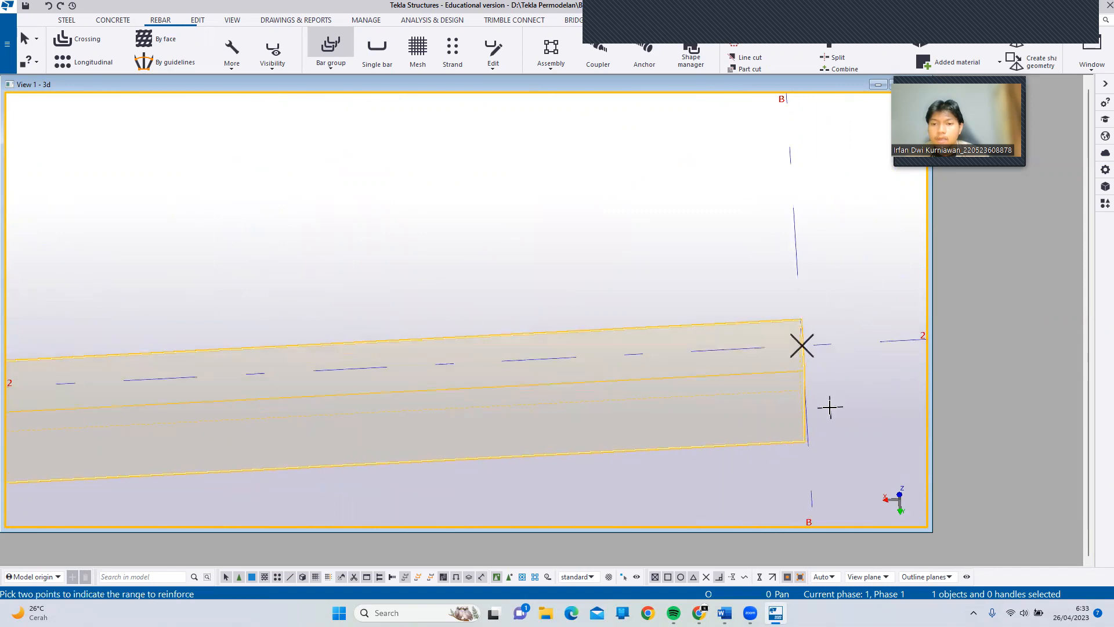
pyautogui.moveTo(842, 401); pyautogui.dragTo(812, 415, button='middle')
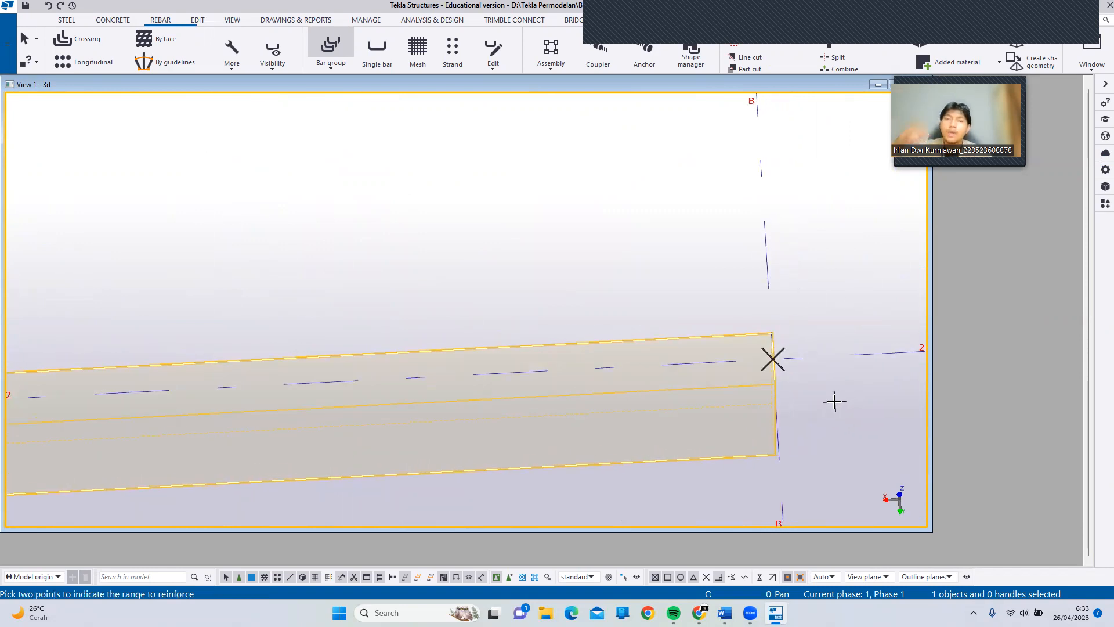
pyautogui.keyDown('ctrl'); pyautogui.moveTo(835, 401); pyautogui.dragTo(907, 350, button='middle'); pyautogui.keyUp('ctrl')
pyautogui.scroll(3, 748, 517)
pyautogui.click(729, 389)
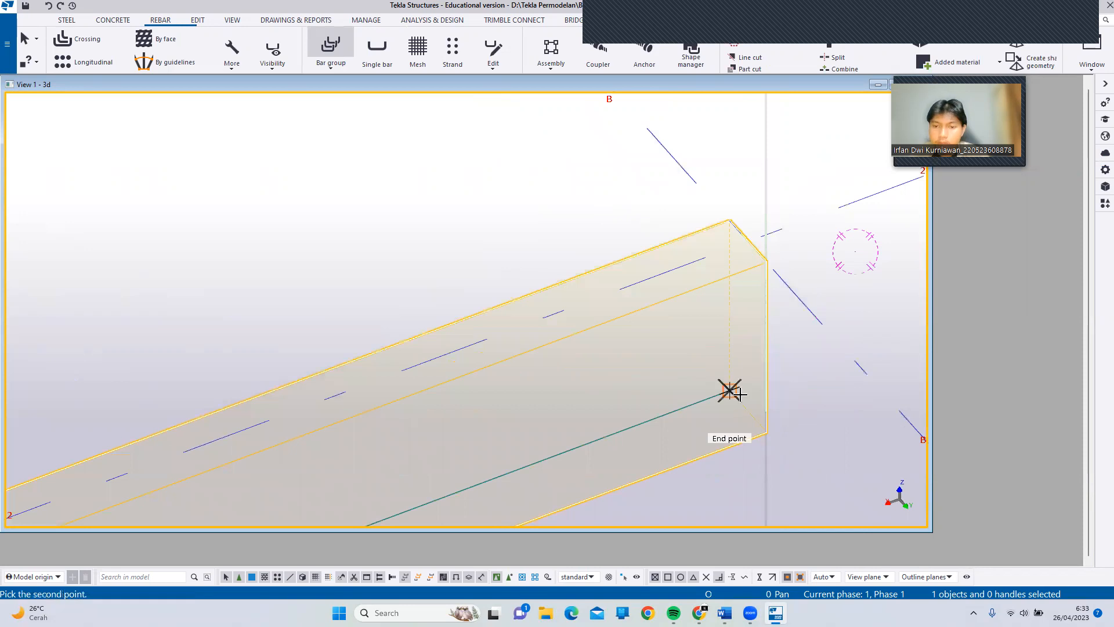
pyautogui.click(767, 430)
pyautogui.scroll(-2, 747, 359)
pyautogui.scroll(-3, 727, 417)
pyautogui.scroll(4, 624, 479)
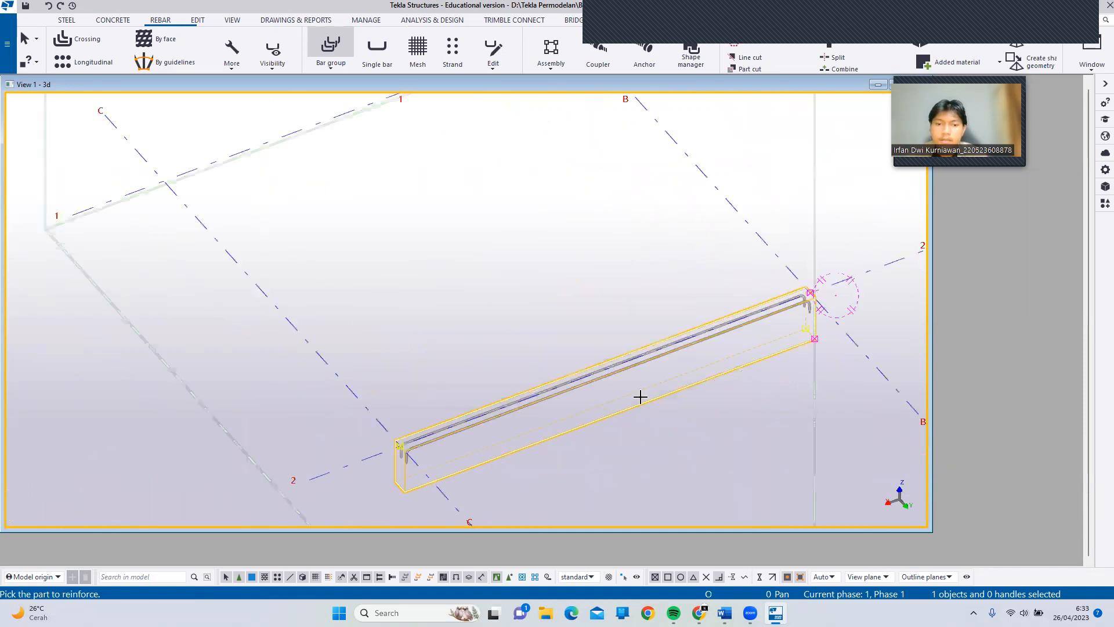
pyautogui.keyDown('ctrl'); pyautogui.moveTo(641, 387); pyautogui.dragTo(571, 371, button='middle'); pyautogui.keyUp('ctrl')
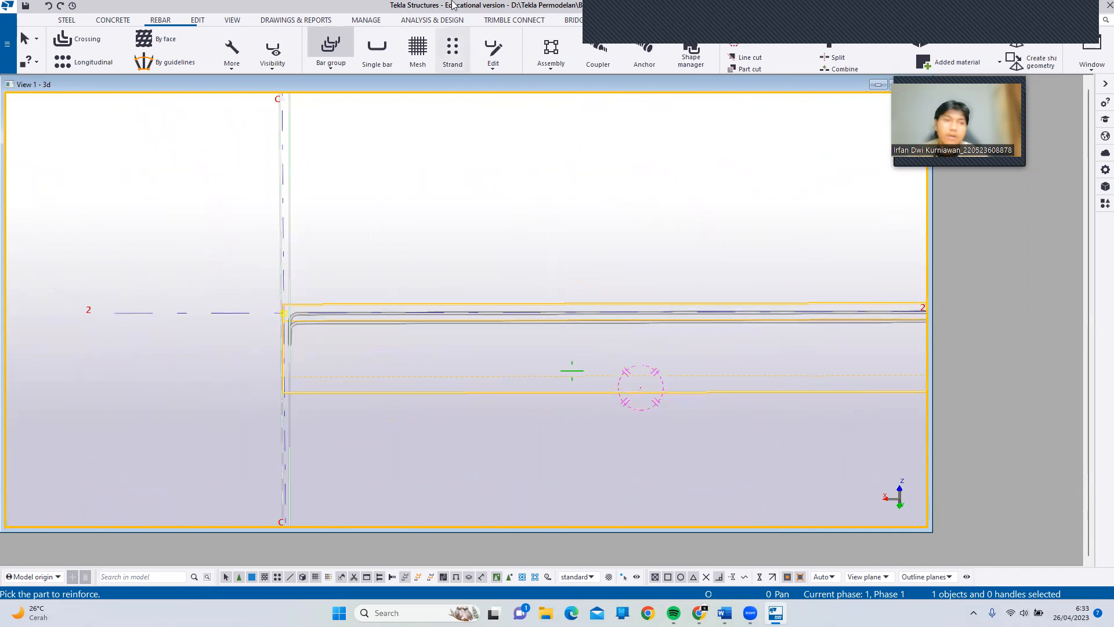
# Step: Start another reinforcing bar group in the concrete beam and define its shape along the bottom centreline from grid line C to B
pyautogui.click(339, 68)
pyautogui.click(335, 82)
pyautogui.moveTo(364, 376)
pyautogui.keyDown('ctrl'); pyautogui.mouseDown(button='middle')
pyautogui.moveTo(463, 365)
pyautogui.moveTo(323, 425)
pyautogui.mouseUp(button='middle'); pyautogui.keyUp('ctrl')
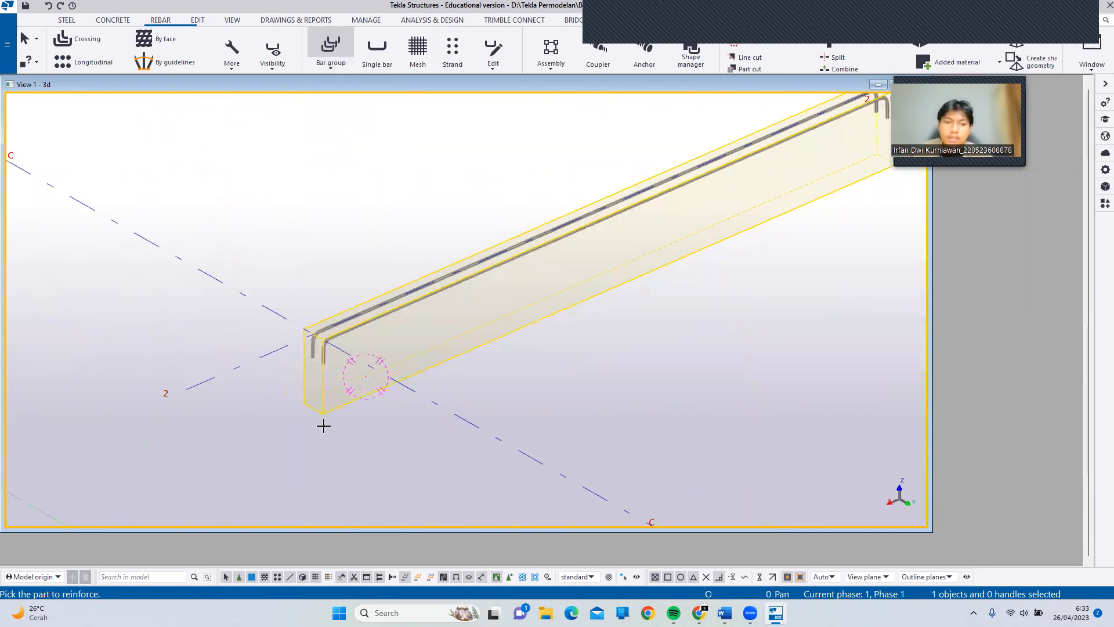
pyautogui.click(351, 380)
pyautogui.scroll(2, 306, 402)
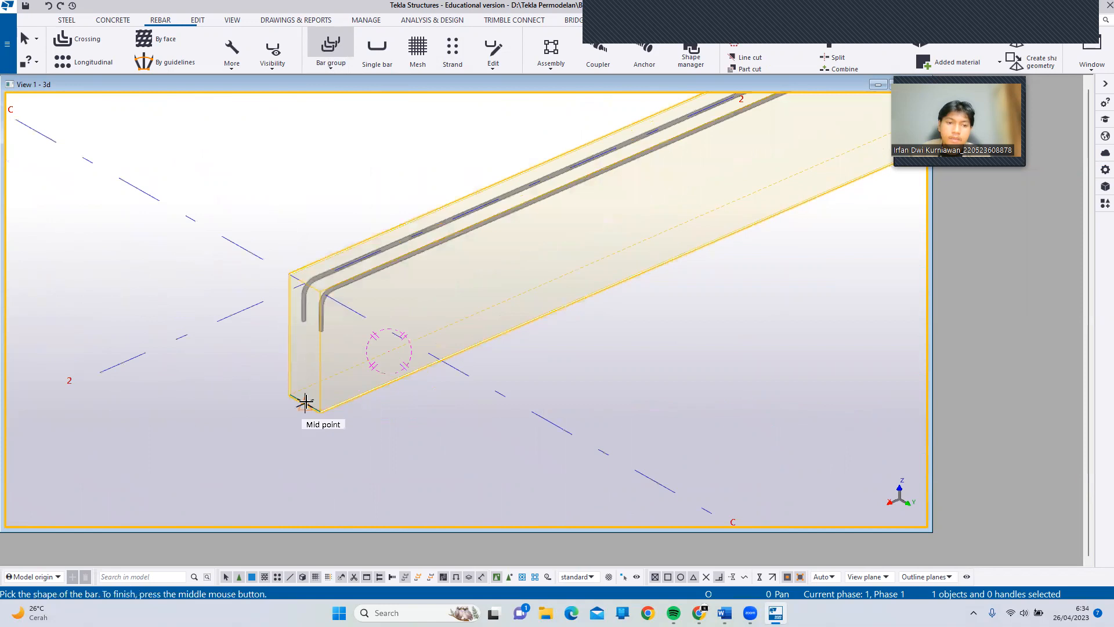
pyautogui.click(306, 403)
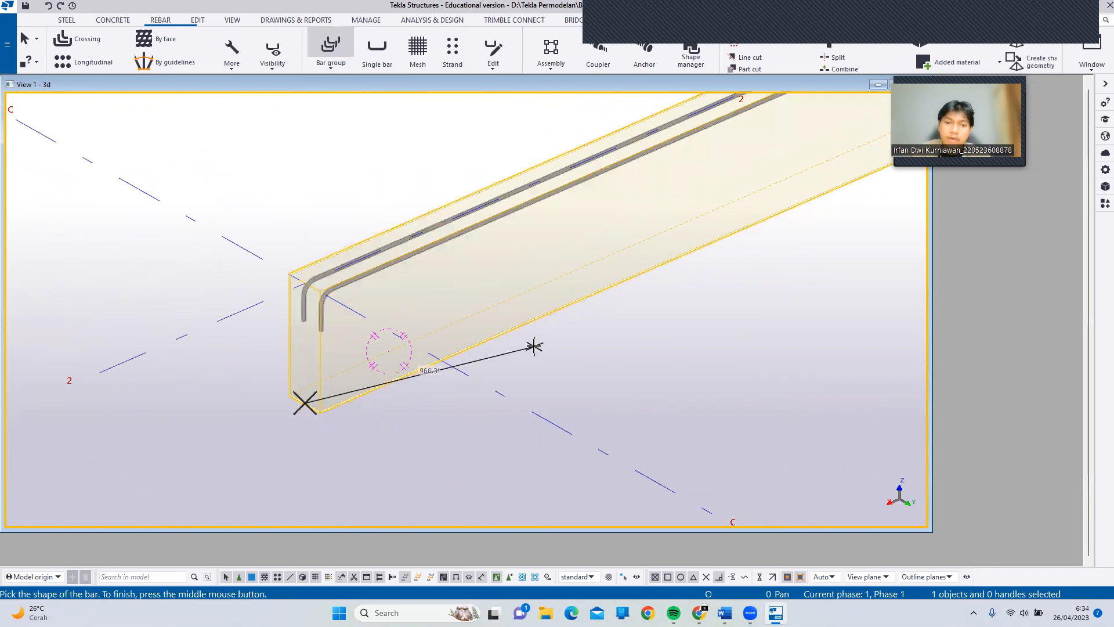
pyautogui.scroll(-4, 464, 424)
pyautogui.scroll(4, 667, 301)
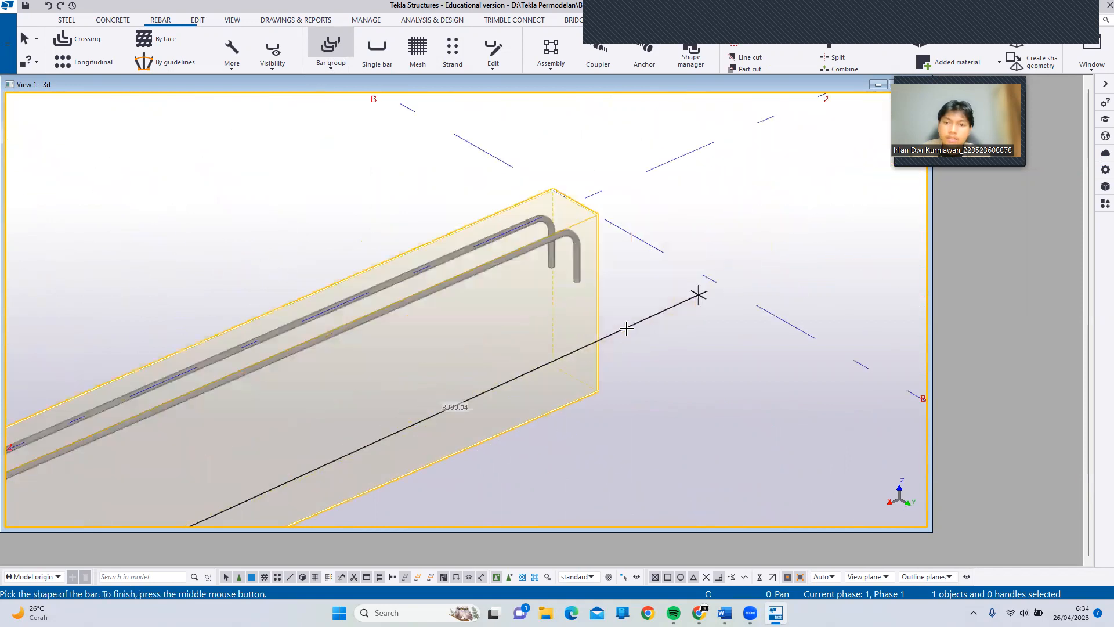
pyautogui.click(572, 372)
pyautogui.middleClick(664, 272)
pyautogui.click(573, 376)
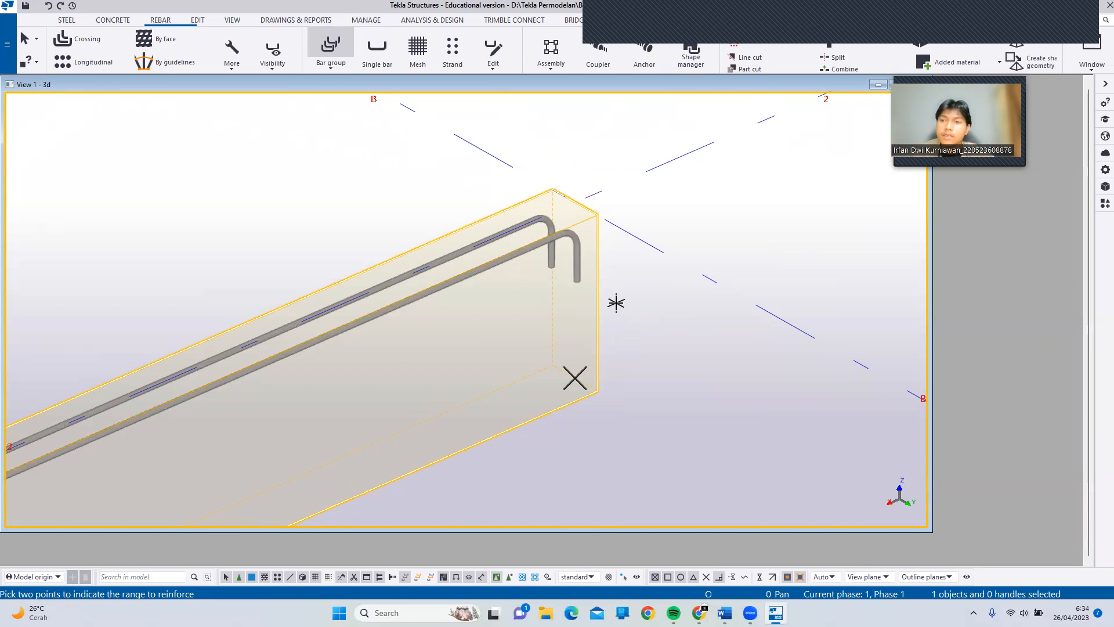
# Step: Set the bar group's range between the two top corners of the beam's line B end and finish the bottom bars
pyautogui.click(596, 215)
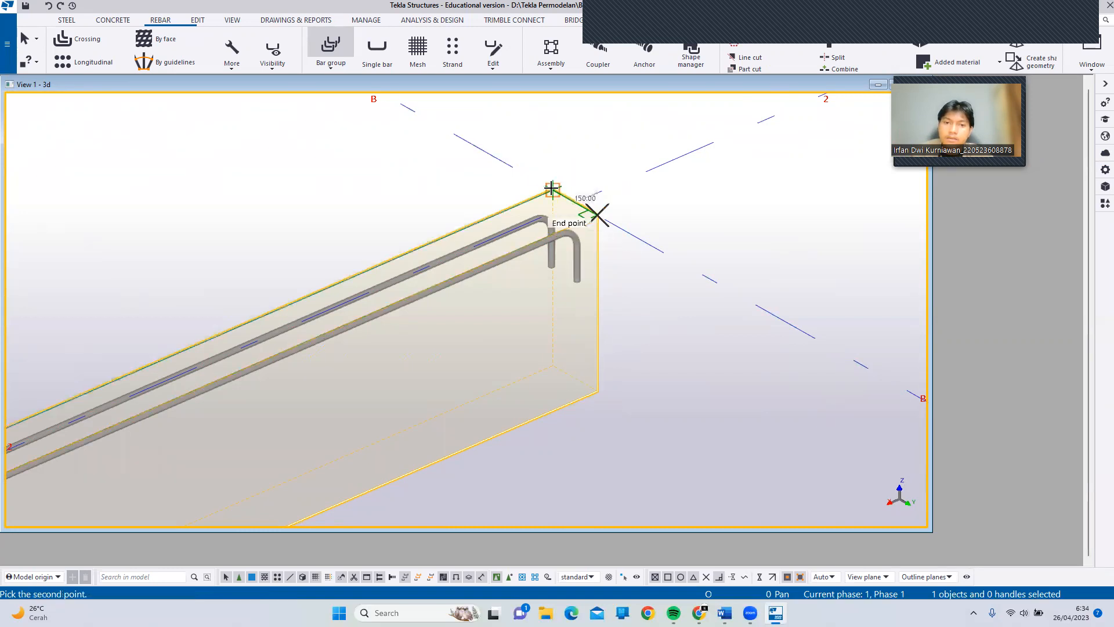
pyautogui.click(552, 189)
pyautogui.scroll(-3, 629, 318)
pyautogui.scroll(2, 439, 401)
pyautogui.scroll(2, 440, 401)
pyautogui.press('Escape')
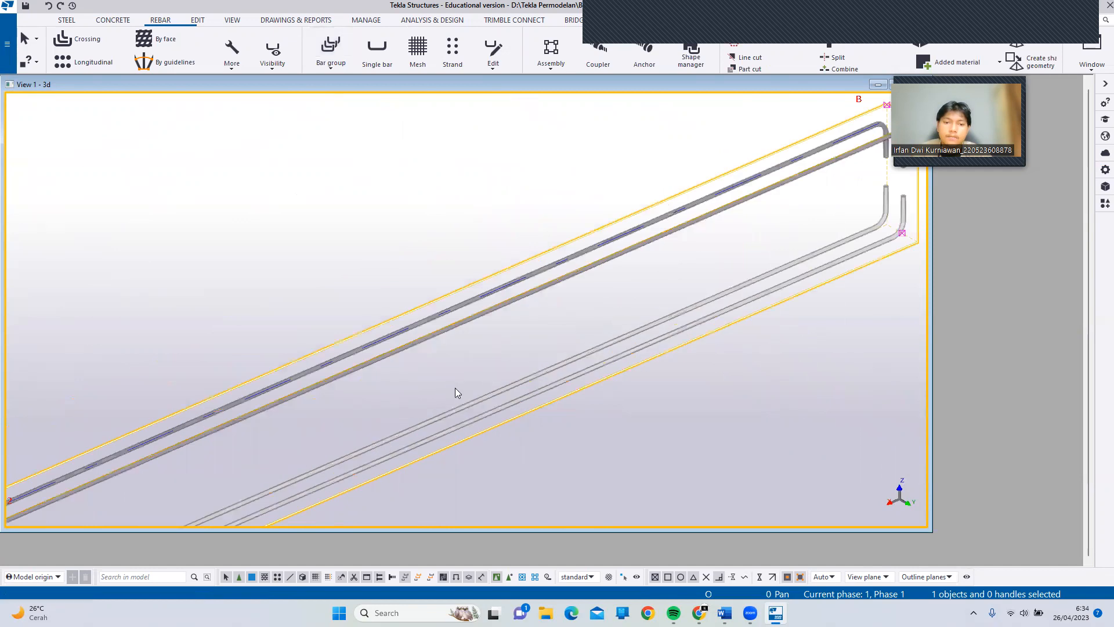
# Step: Inspect the top and bottom bar groups along the whole beam and at its hooked ends
pyautogui.scroll(-5, 553, 365)
pyautogui.scroll(1, 459, 426)
pyautogui.keyDown('ctrl'); pyautogui.moveTo(535, 409); pyautogui.dragTo(429, 437, button='middle'); pyautogui.keyUp('ctrl')
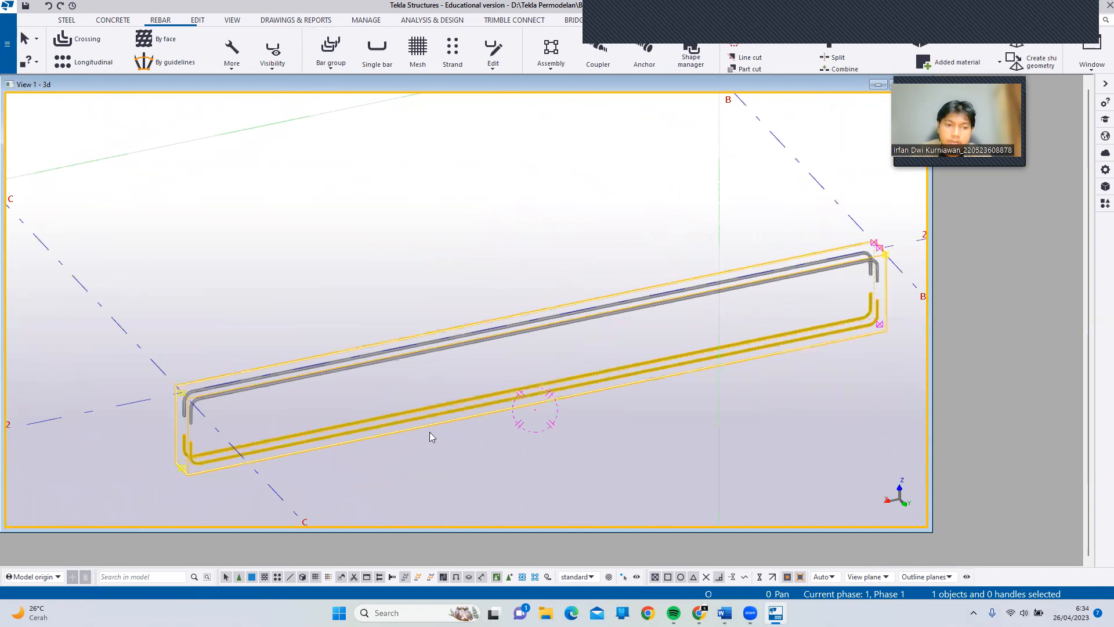
pyautogui.click(263, 384)
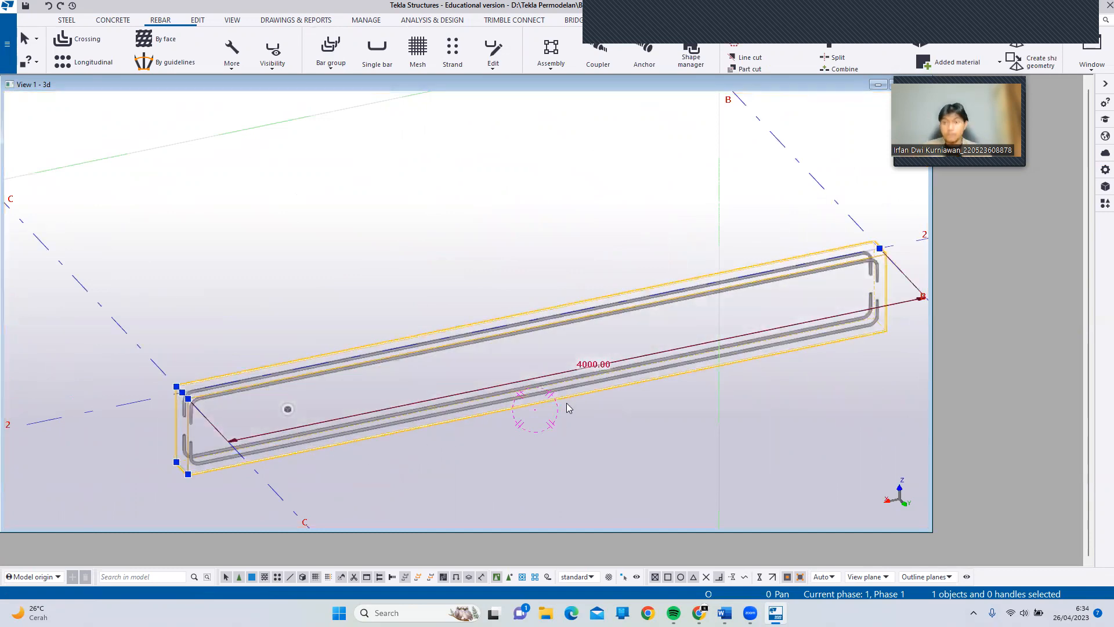
pyautogui.scroll(1, 600, 383)
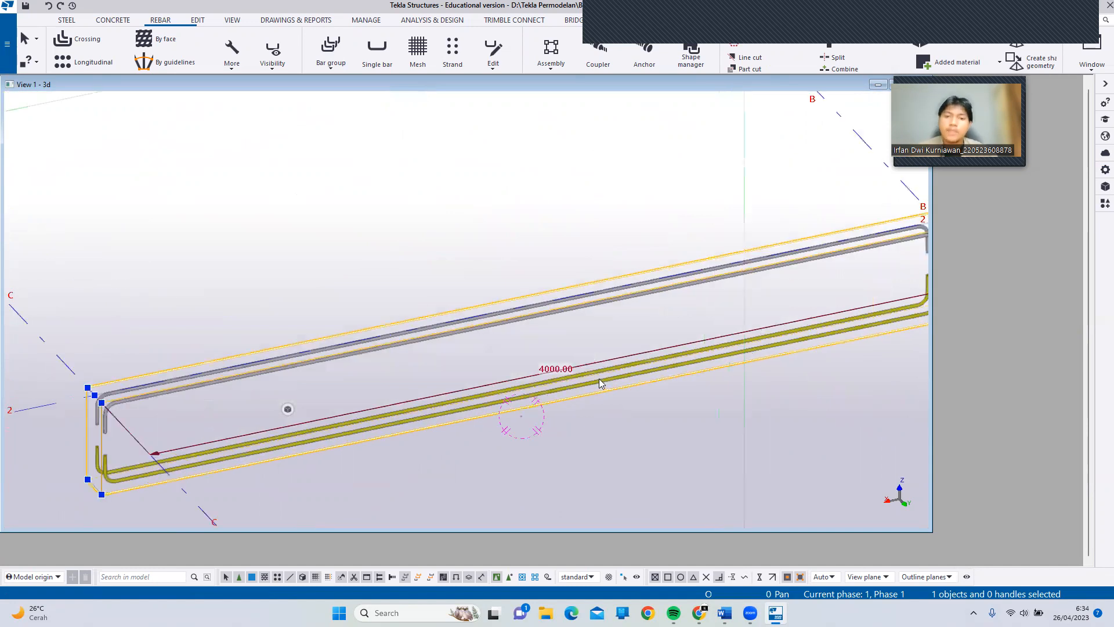
pyautogui.click(600, 383)
pyautogui.scroll(-1, 532, 352)
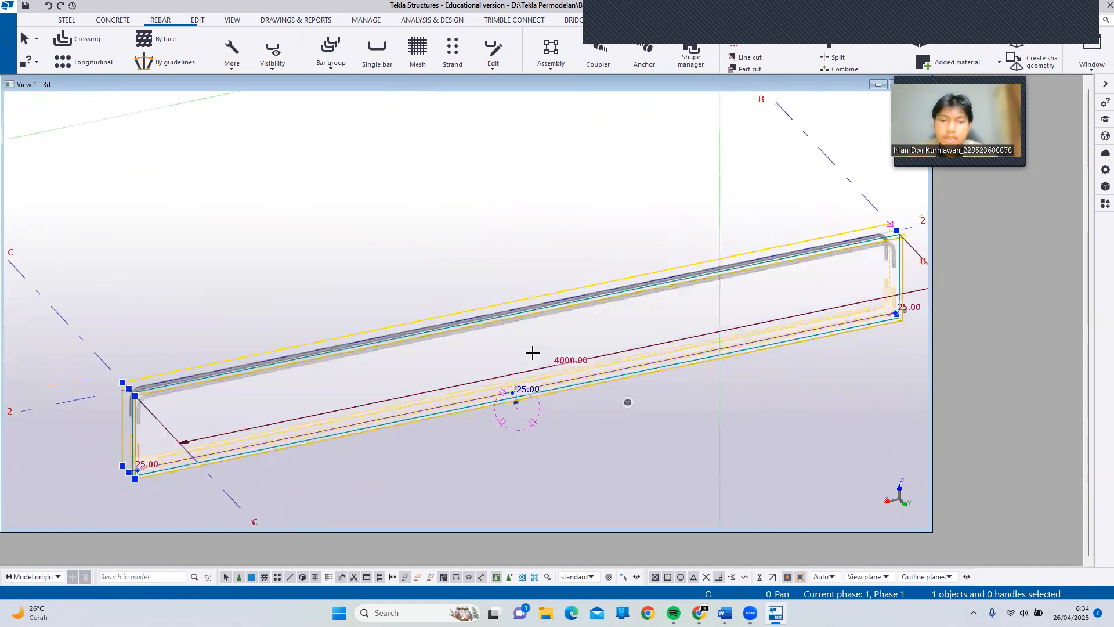
pyautogui.click(534, 308)
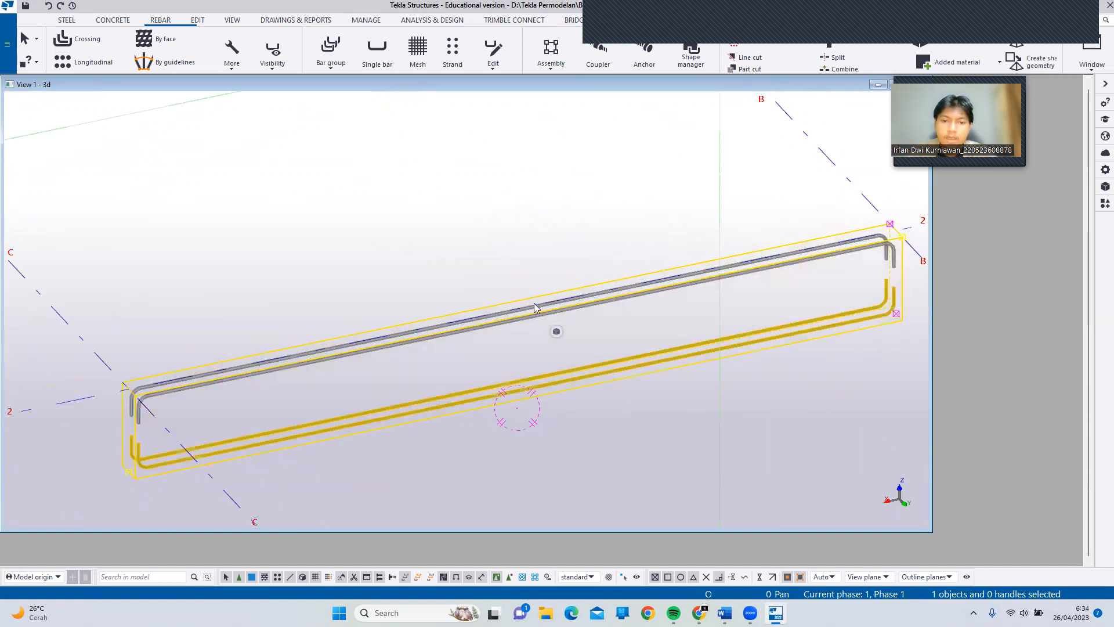
pyautogui.scroll(1, 546, 328)
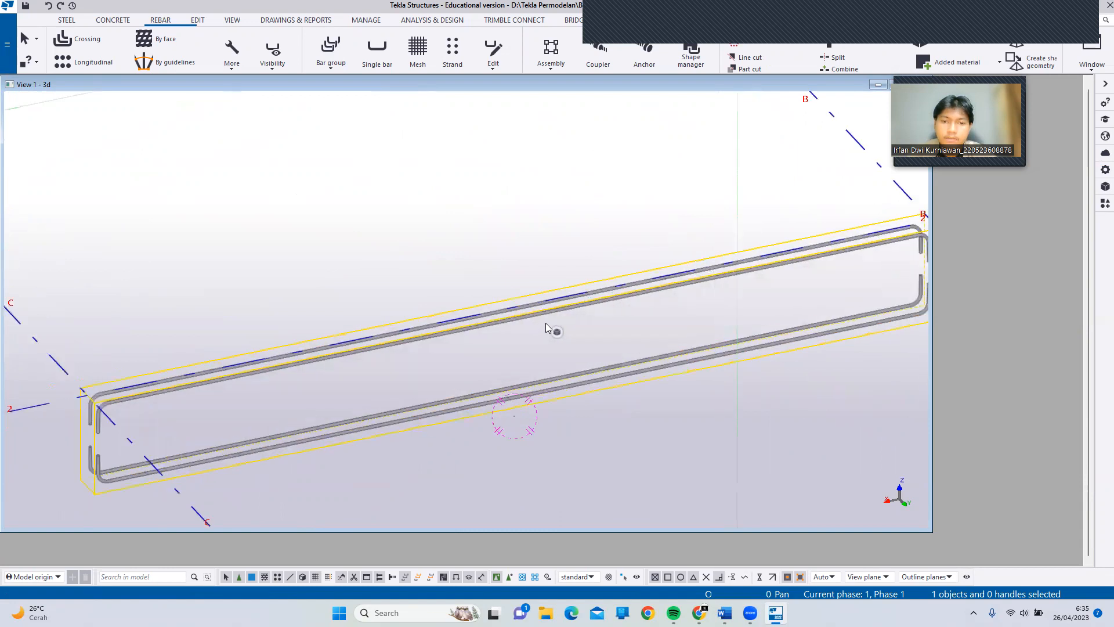
pyautogui.scroll(1, 546, 327)
# Step: Open the top bar group's properties, check the reinforcement specification table in the Word report and return to Tekla Structures
pyautogui.doubleClick(543, 309)
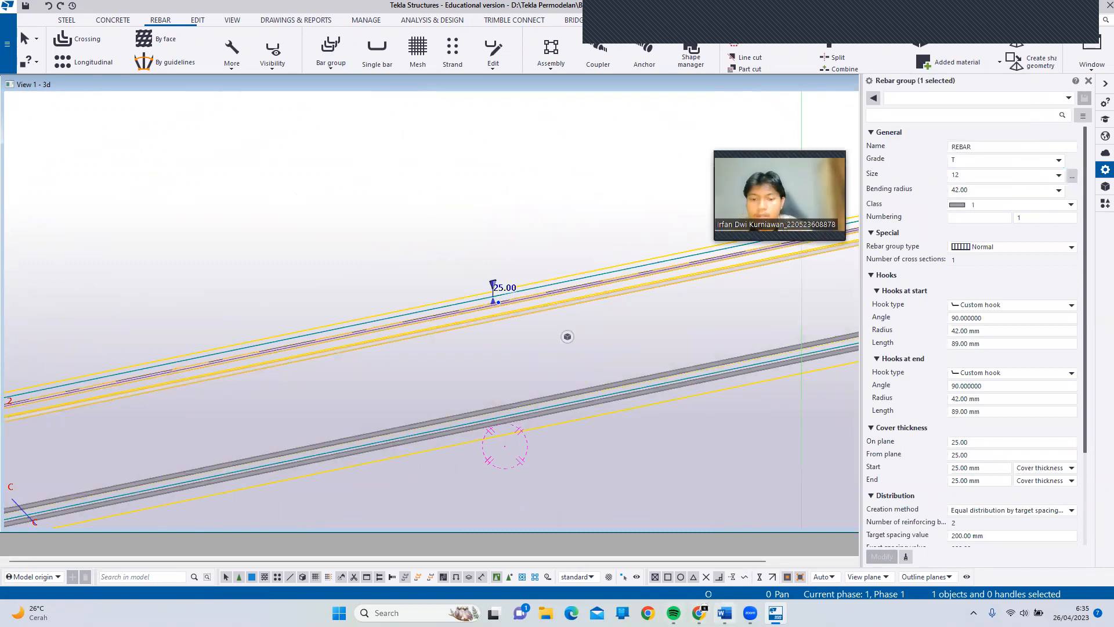
pyautogui.click(725, 612)
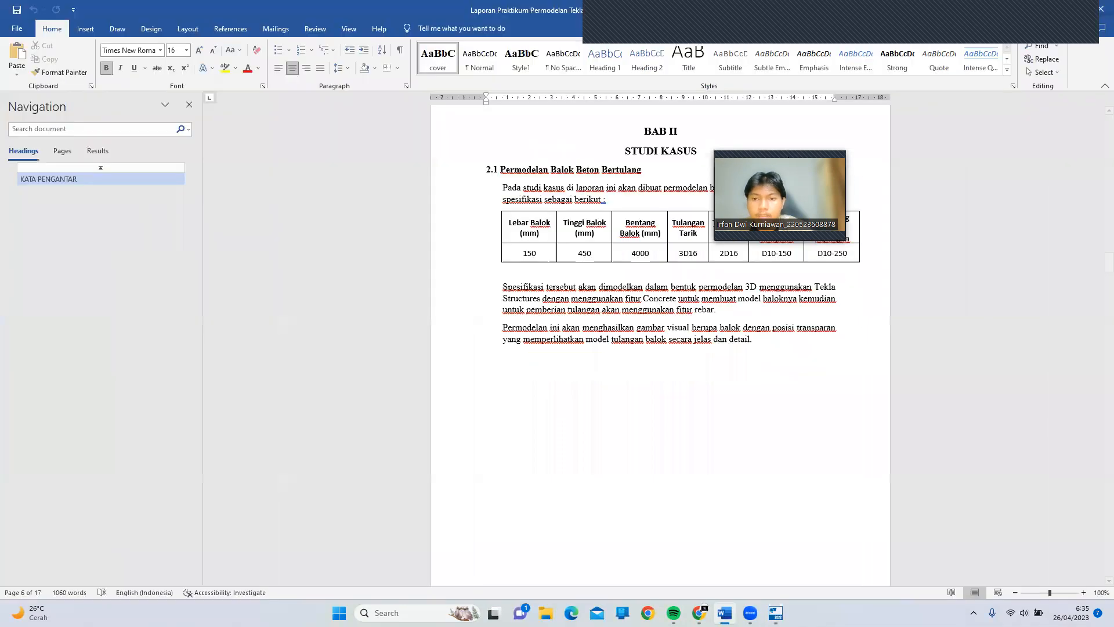
pyautogui.moveTo(788, 156); pyautogui.dragTo(822, 128)
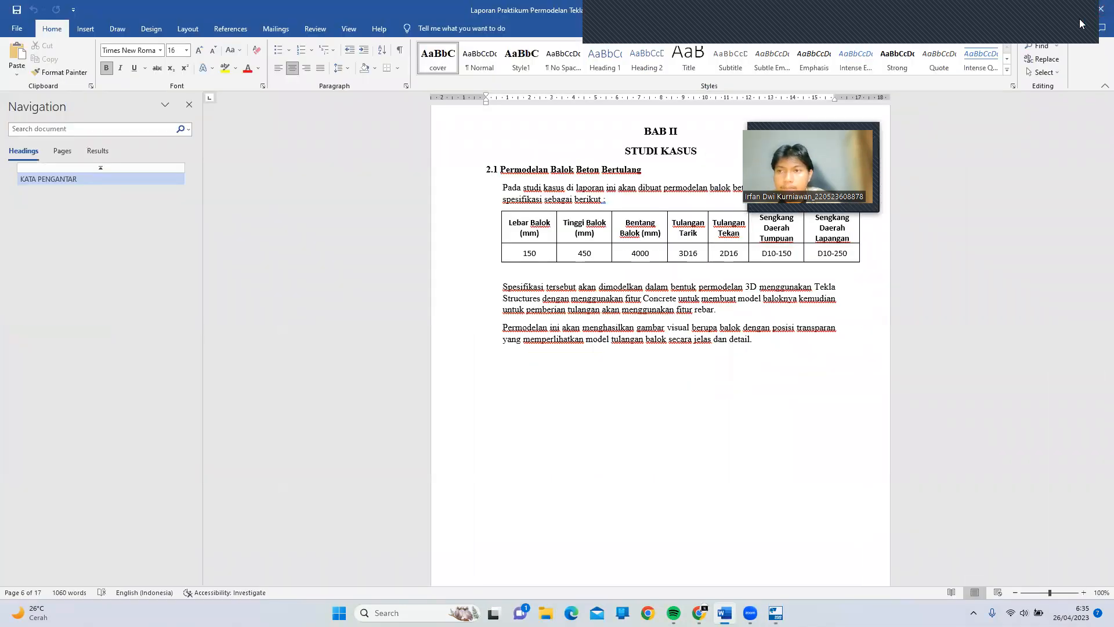
pyautogui.click(776, 613)
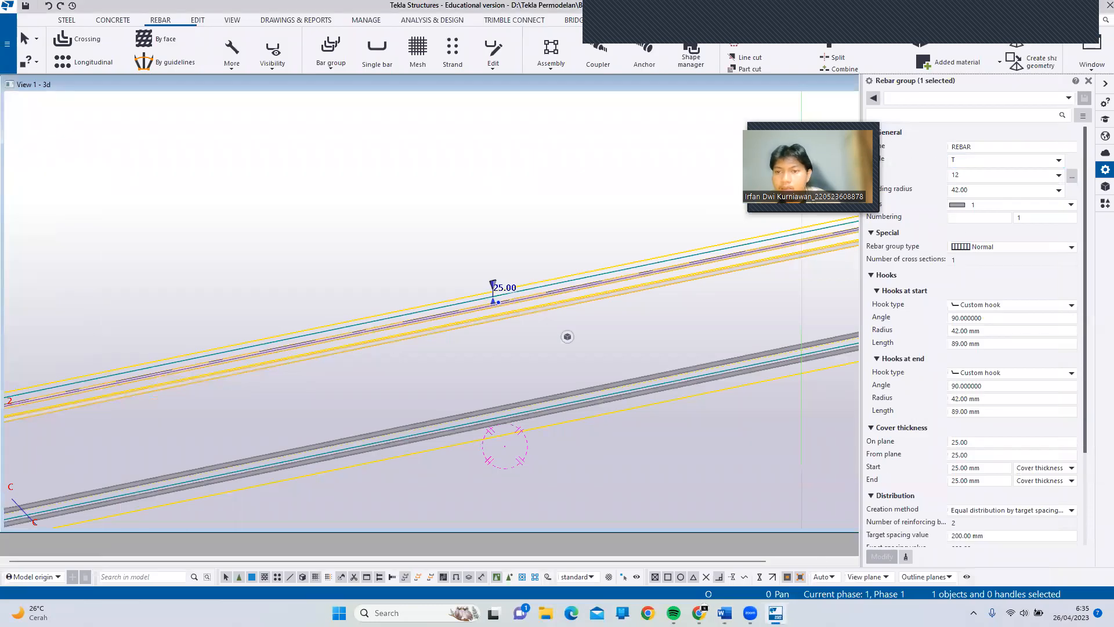
pyautogui.hotkey('alt', 'Tab')
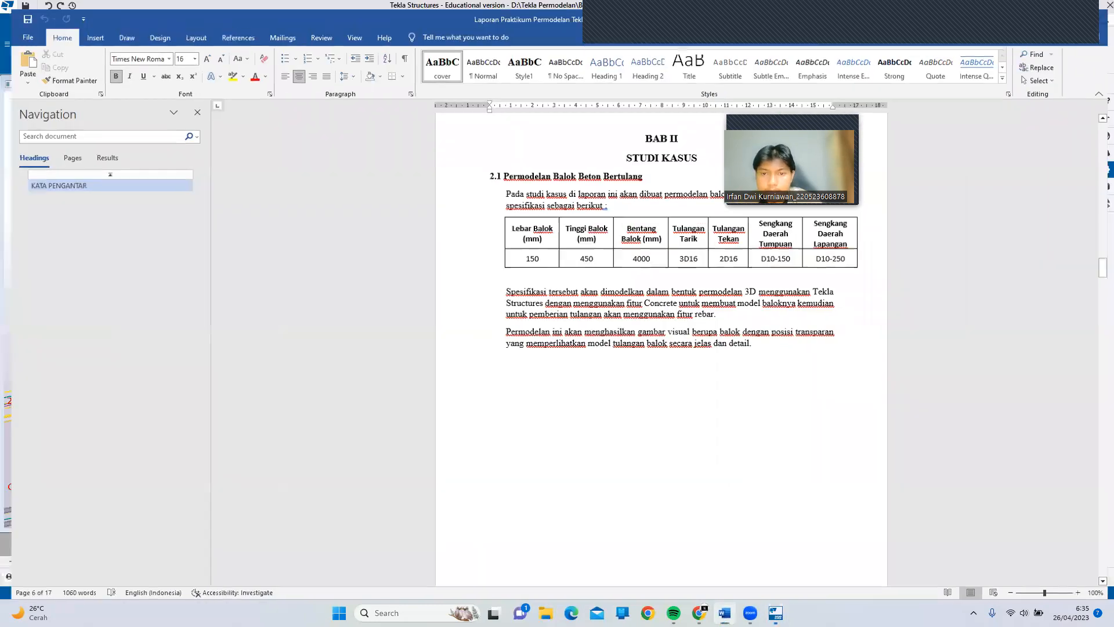
pyautogui.hotkey('alt', 'Tab')
# Step: Set the top bar group's size to 16 and its class to 3
pyautogui.click(1000, 174)
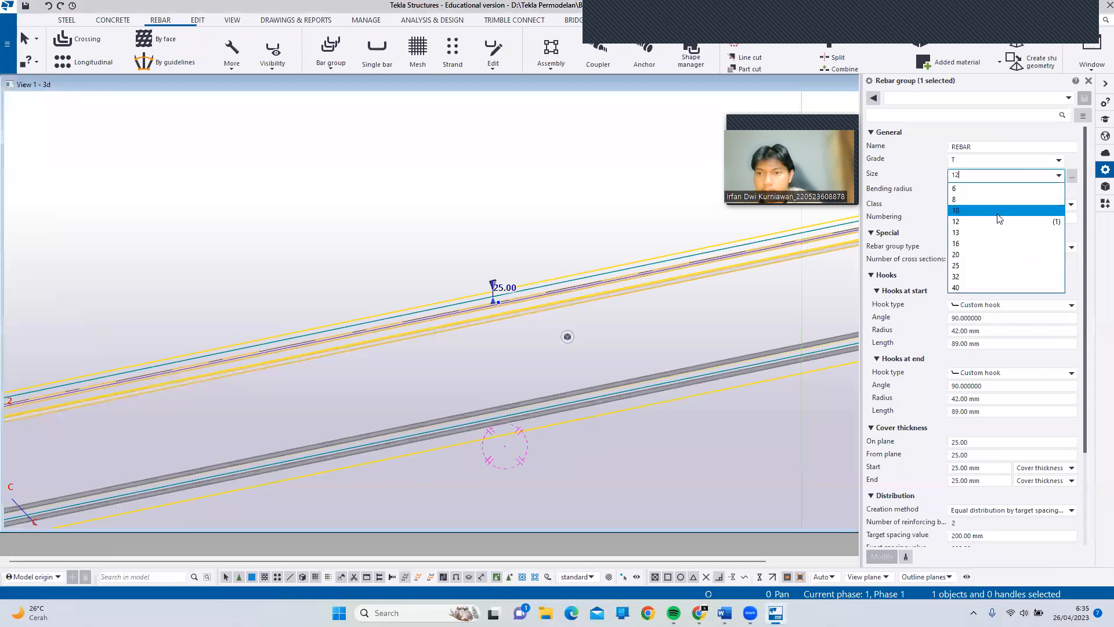
pyautogui.click(998, 243)
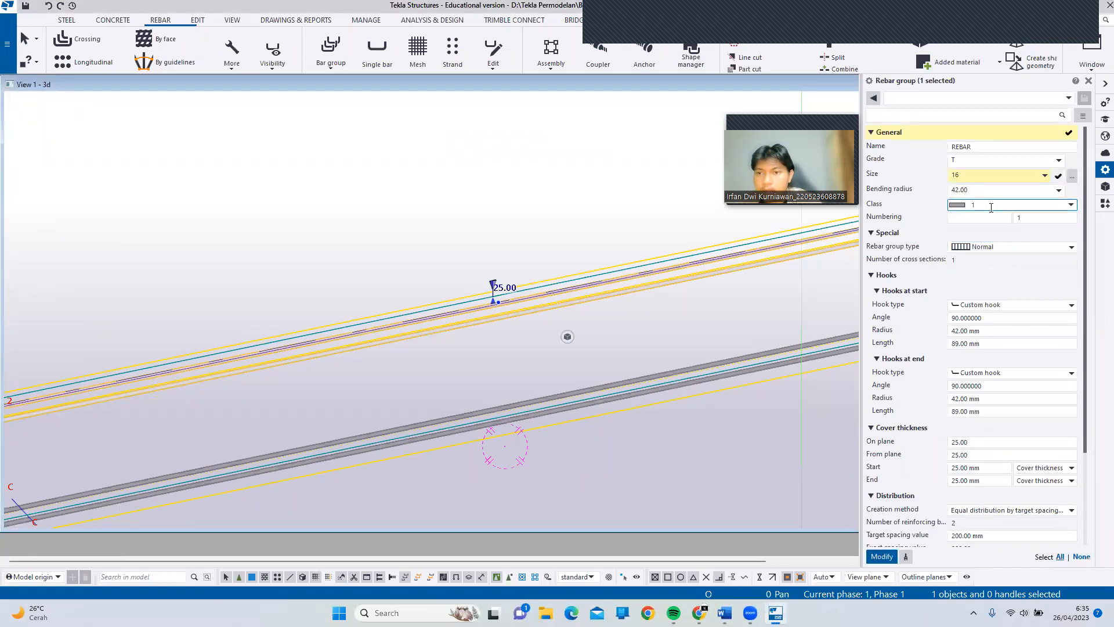
pyautogui.click(991, 205)
pyautogui.click(1006, 238)
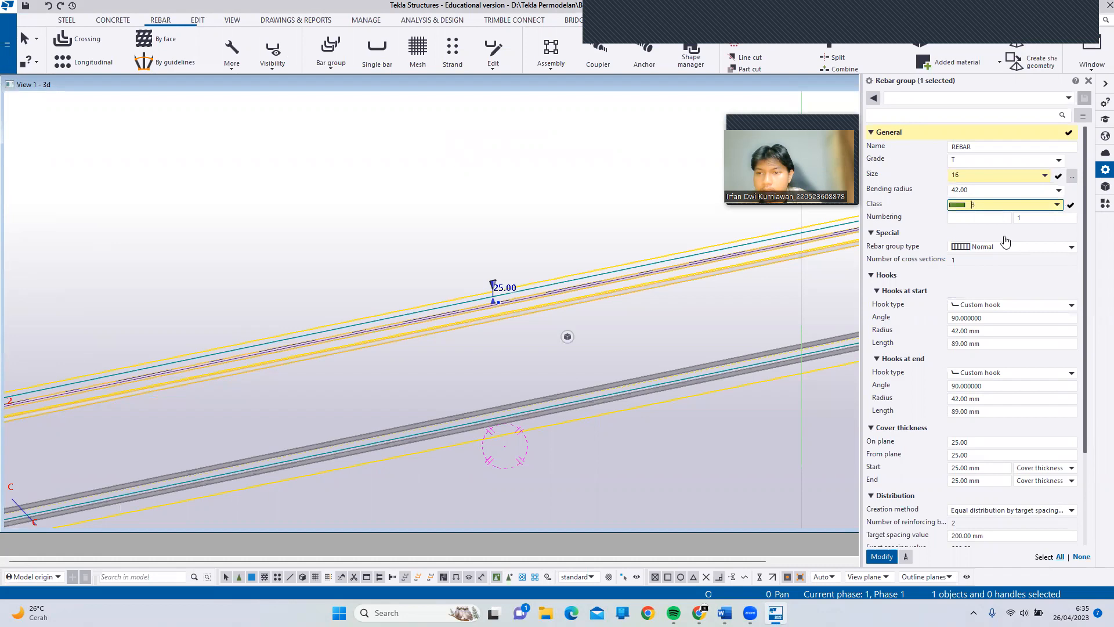
# Step: Set the top bar group's start hook length to 300 mm and apply the modified properties
pyautogui.click(999, 342)
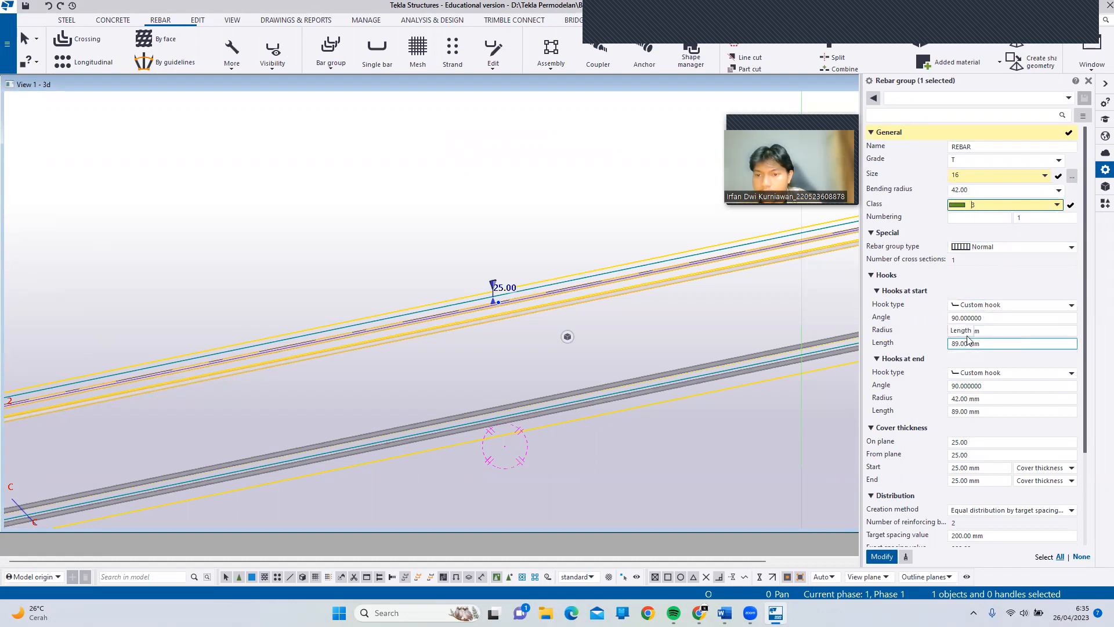
pyautogui.scroll(-2, 724, 316)
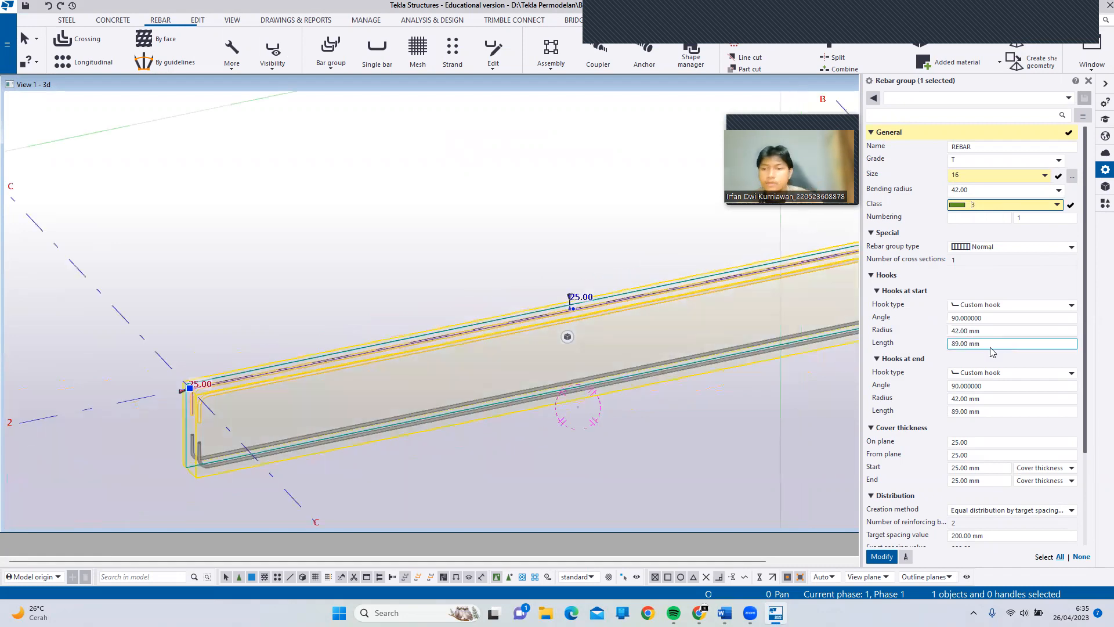
pyautogui.doubleClick(955, 345)
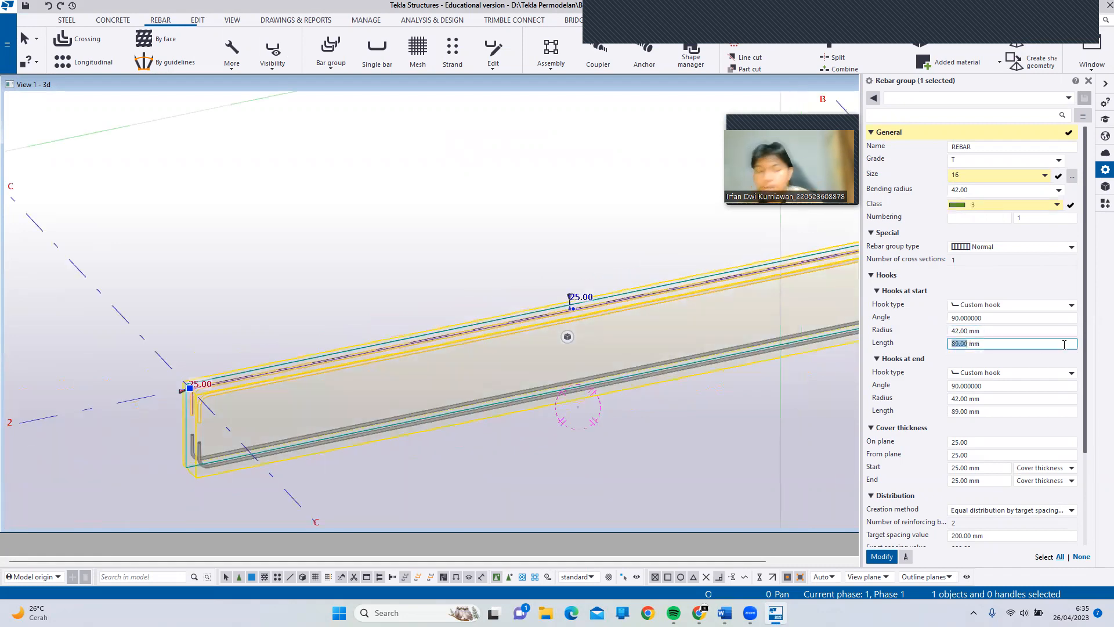
pyautogui.press('BackSpace')
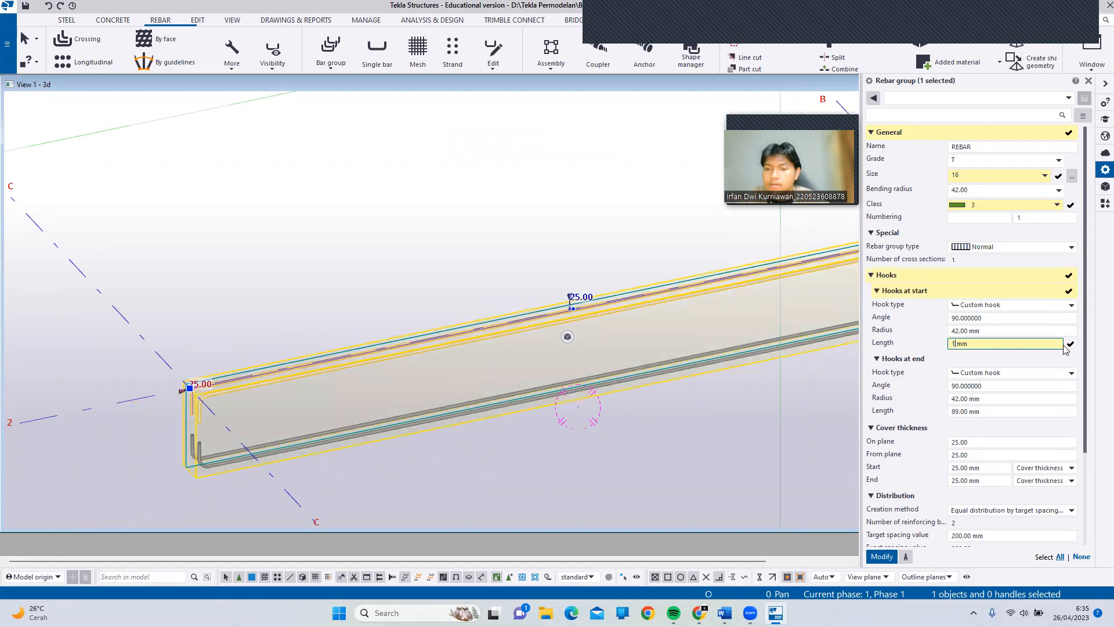
pyautogui.write('3')
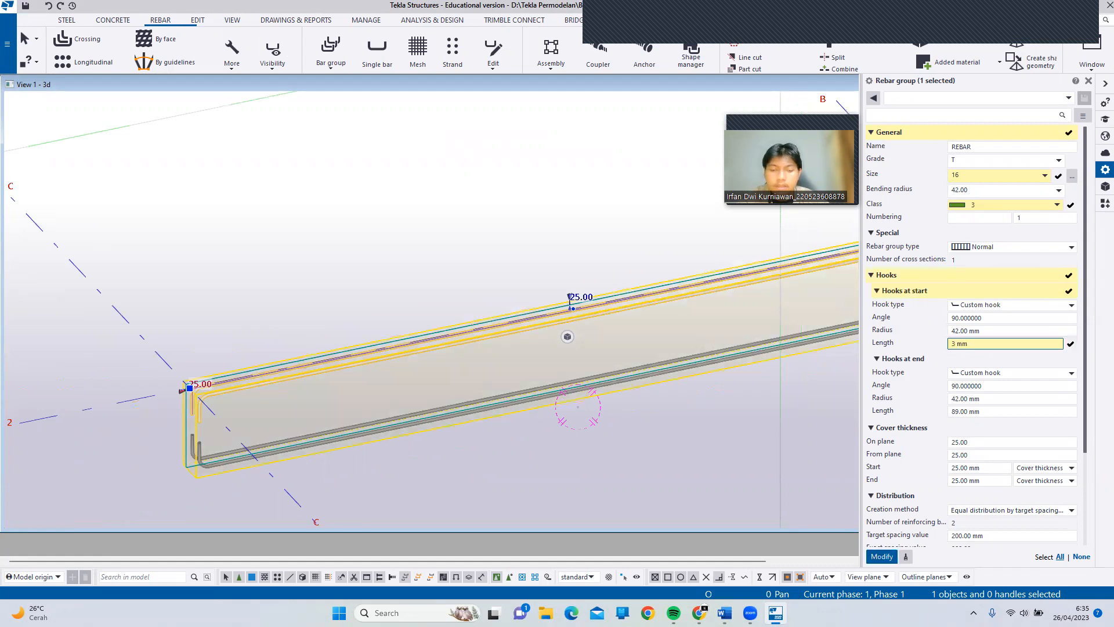
pyautogui.write('00')
pyautogui.press('Return')
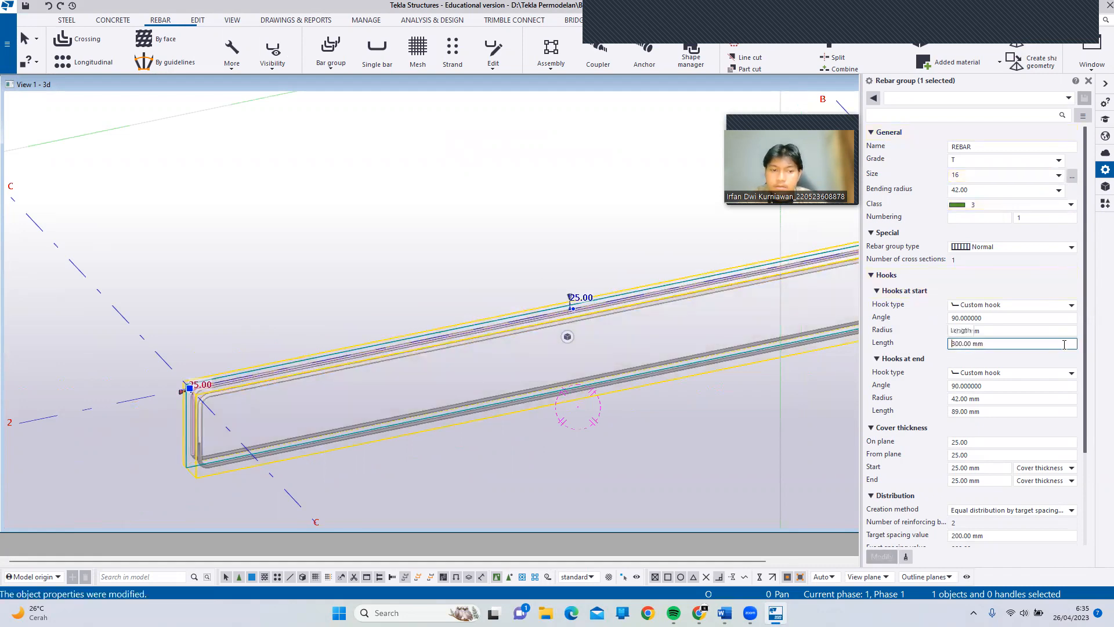
# Step: Set the top bar group's end hook length to 300 mm, apply it and close the properties
pyautogui.click(970, 411)
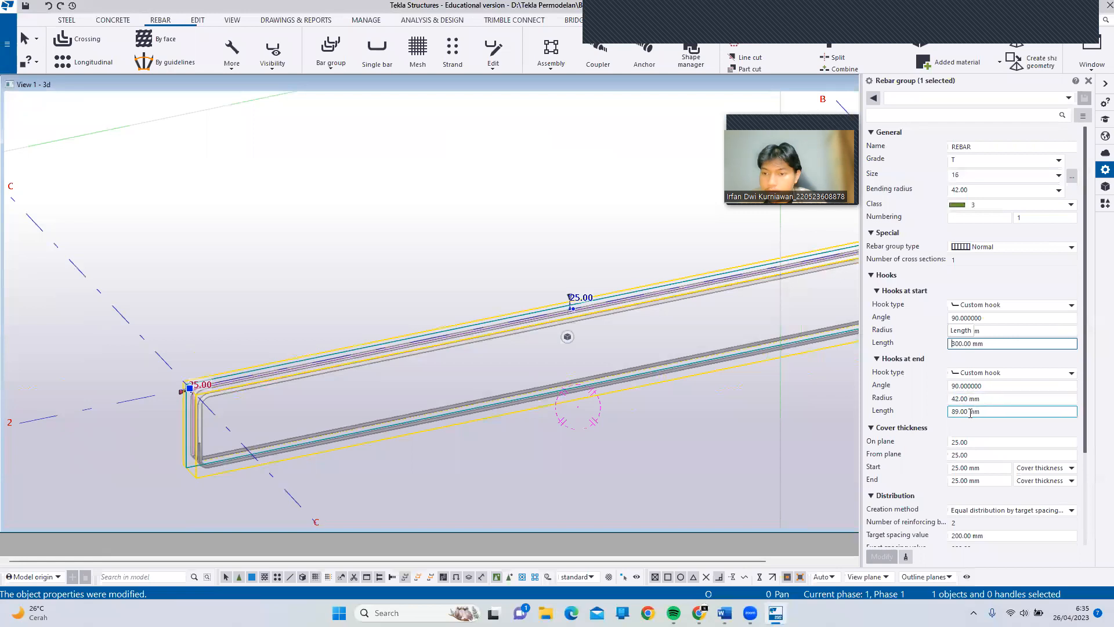
pyautogui.doubleClick(966, 412)
pyautogui.write('30')
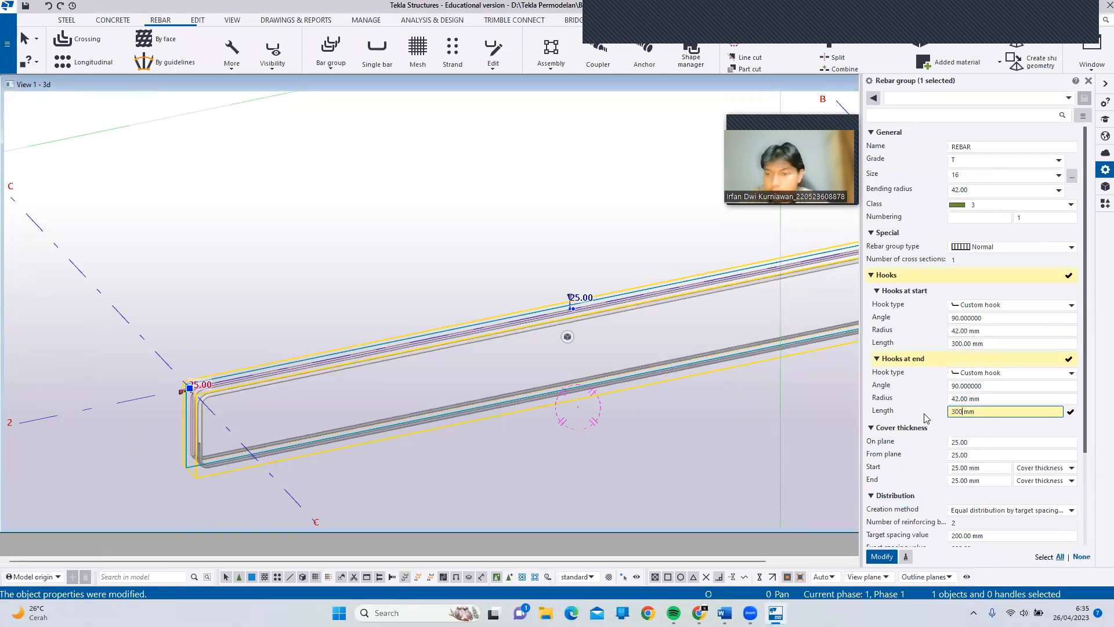
pyautogui.press('Return')
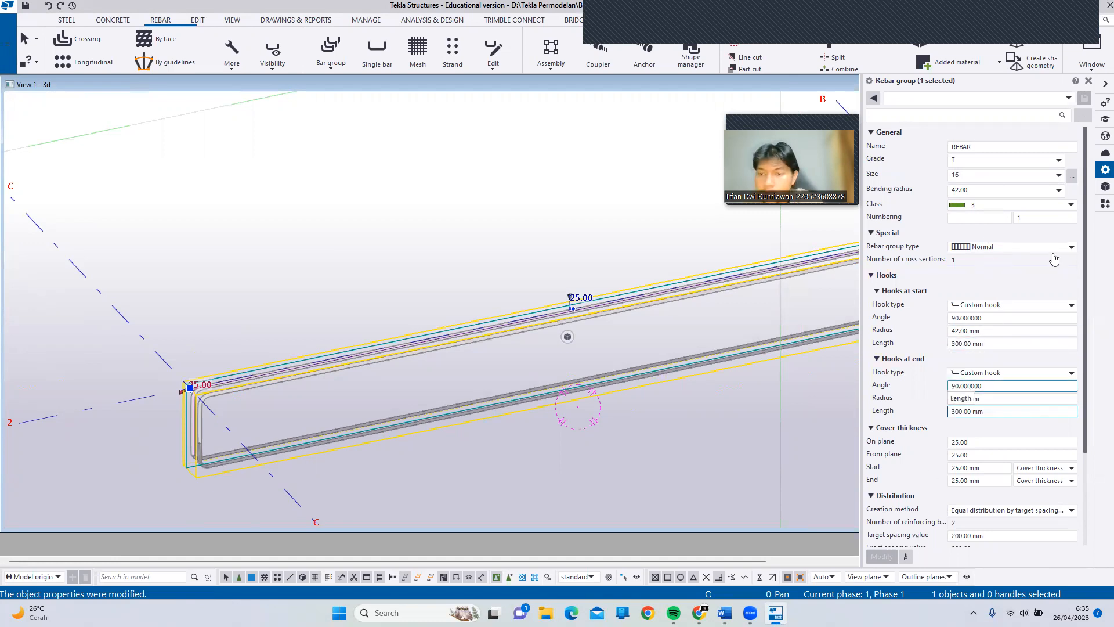
pyautogui.click(1090, 81)
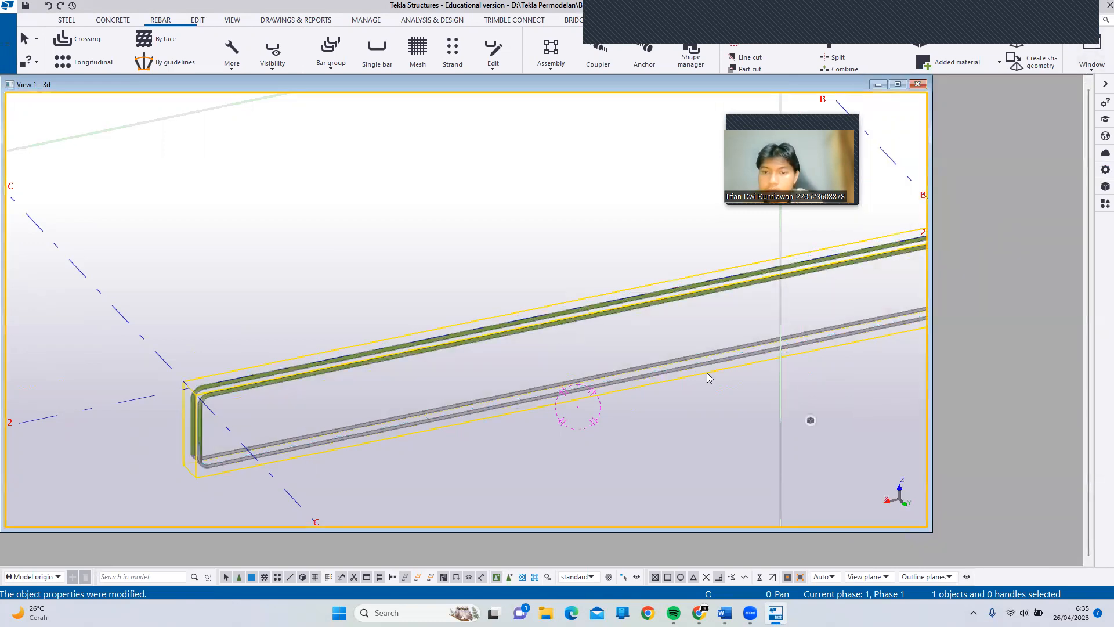
# Step: Set the bottom bar group's size to 16 and its class to 3
pyautogui.scroll(-2, 466, 348)
pyautogui.scroll(1, 486, 330)
pyautogui.keyDown('ctrl'); pyautogui.moveTo(803, 351); pyautogui.dragTo(523, 332, button='middle'); pyautogui.keyUp('ctrl')
pyautogui.scroll(-4, 523, 332)
pyautogui.scroll(3, 774, 287)
pyautogui.keyDown('ctrl'); pyautogui.moveTo(775, 291); pyautogui.dragTo(750, 426, button='middle'); pyautogui.keyUp('ctrl')
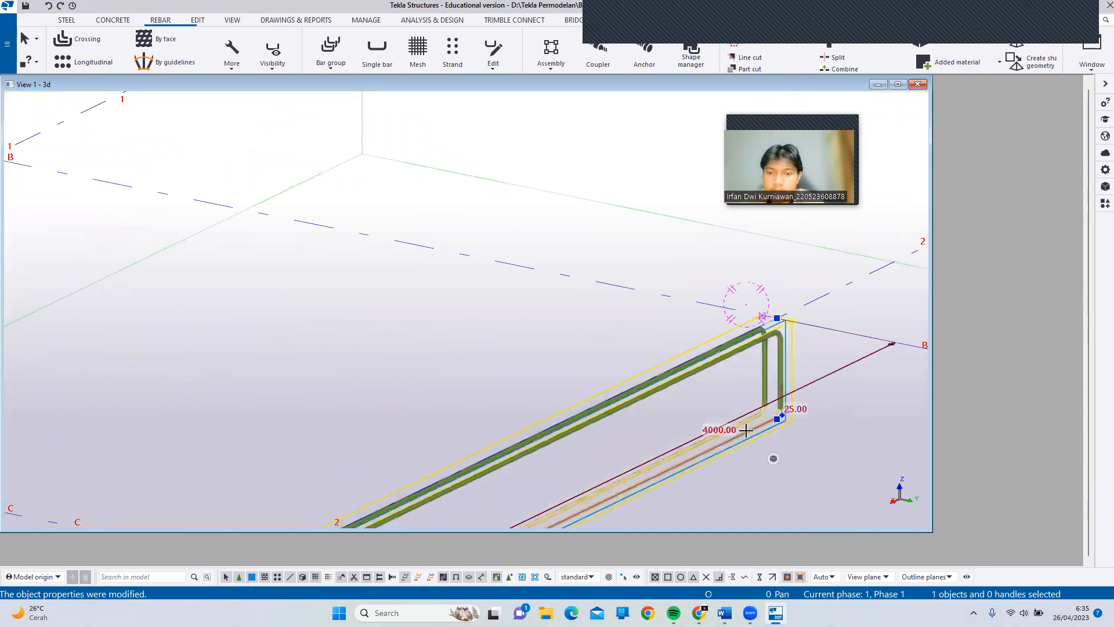
pyautogui.doubleClick(741, 434)
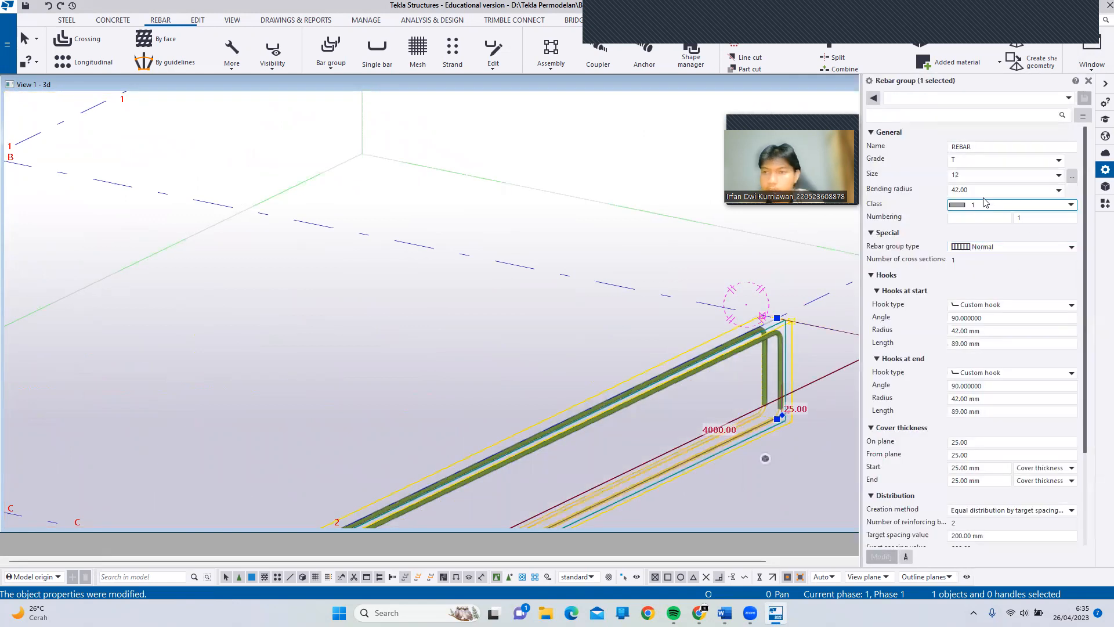
pyautogui.click(983, 174)
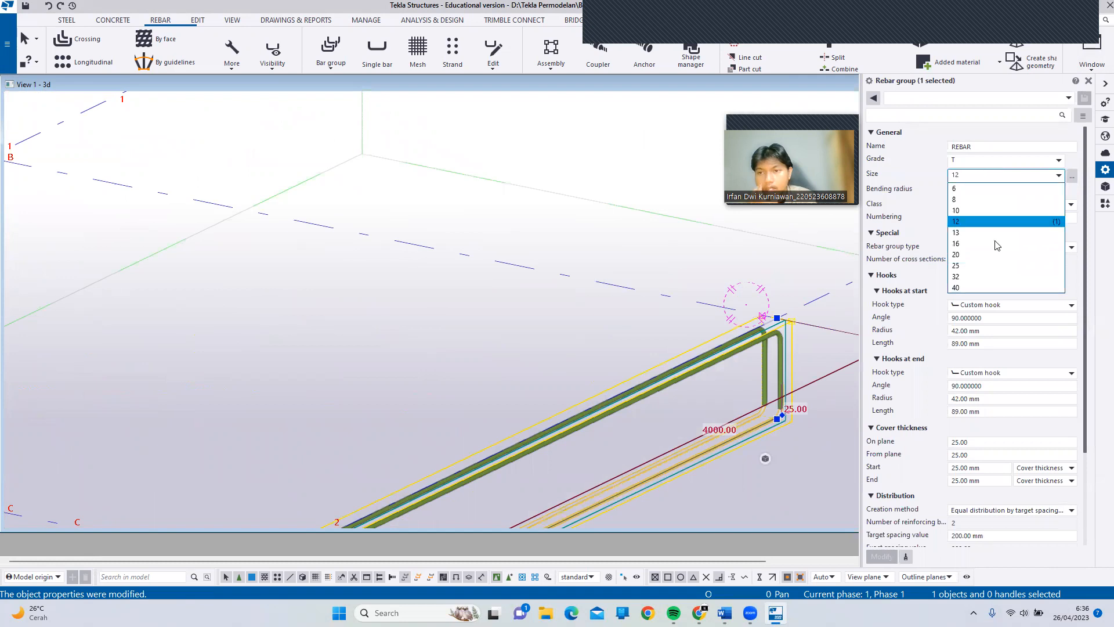
pyautogui.click(964, 243)
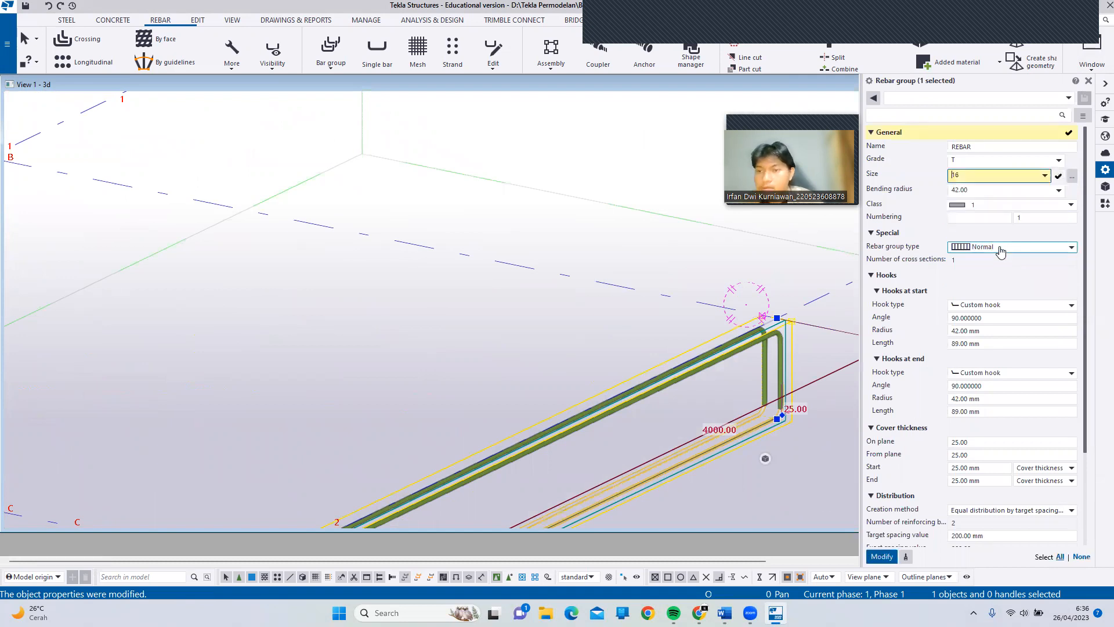
pyautogui.click(990, 205)
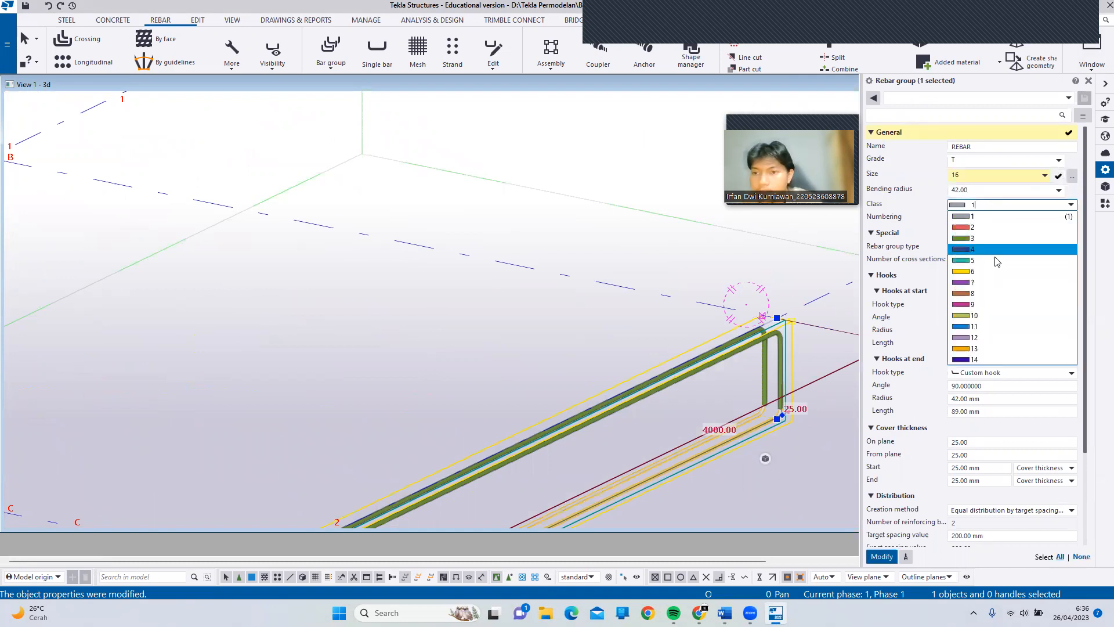
pyautogui.click(987, 238)
# Step: Set the bottom bar group's start and end hook lengths to 300 mm, apply the changes and deselect the group
pyautogui.click(955, 343)
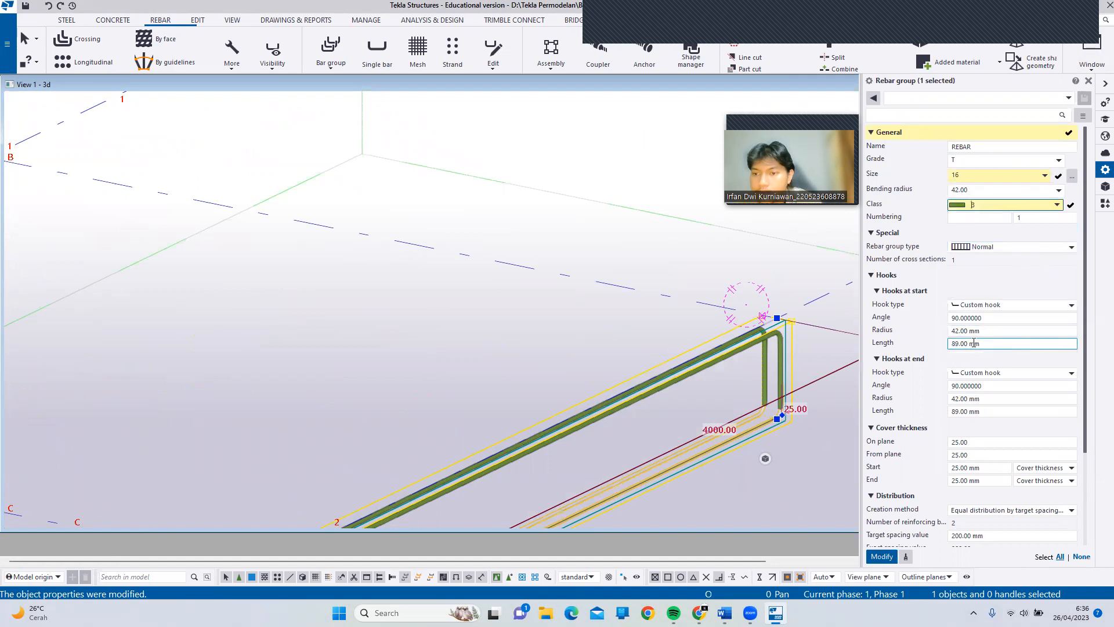
pyautogui.moveTo(955, 349); pyautogui.dragTo(925, 351)
pyautogui.write('300')
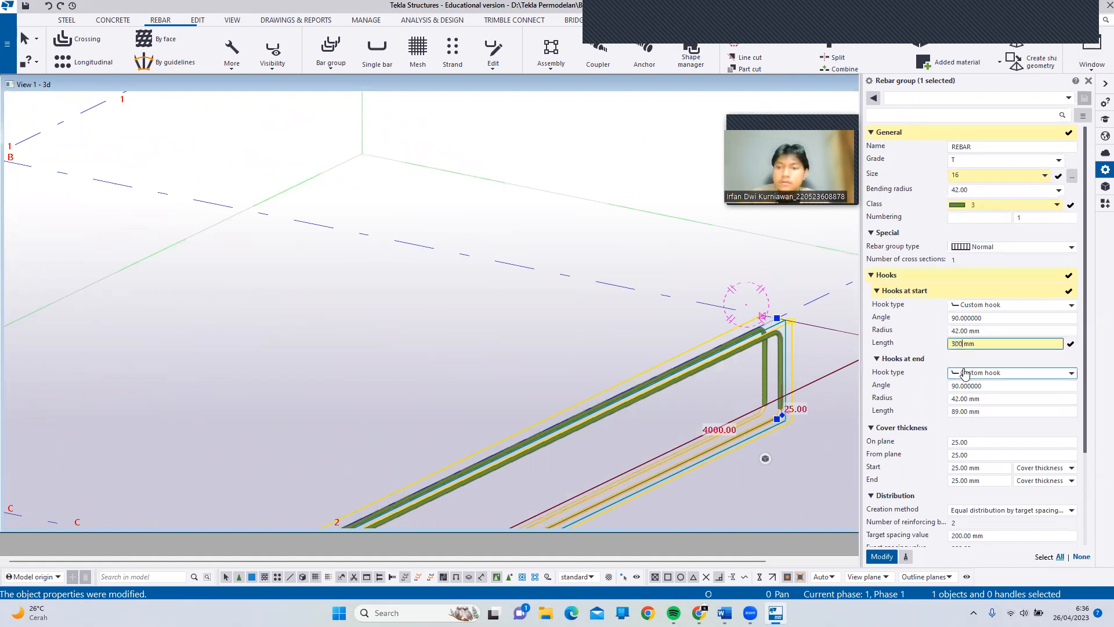
pyautogui.press('Return')
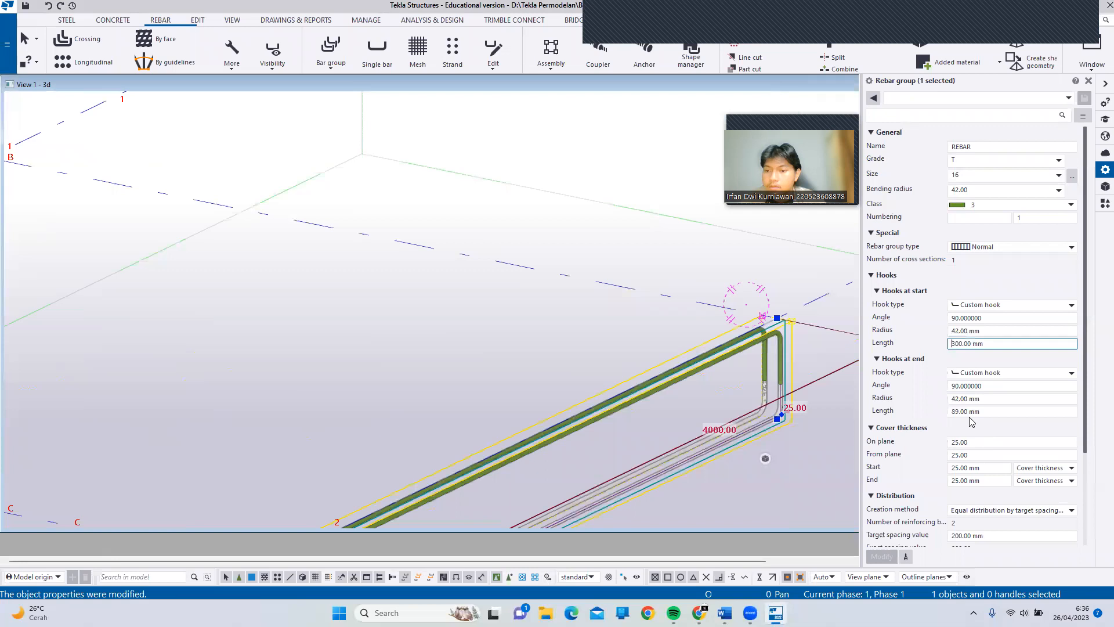
pyautogui.moveTo(968, 412); pyautogui.dragTo(935, 418)
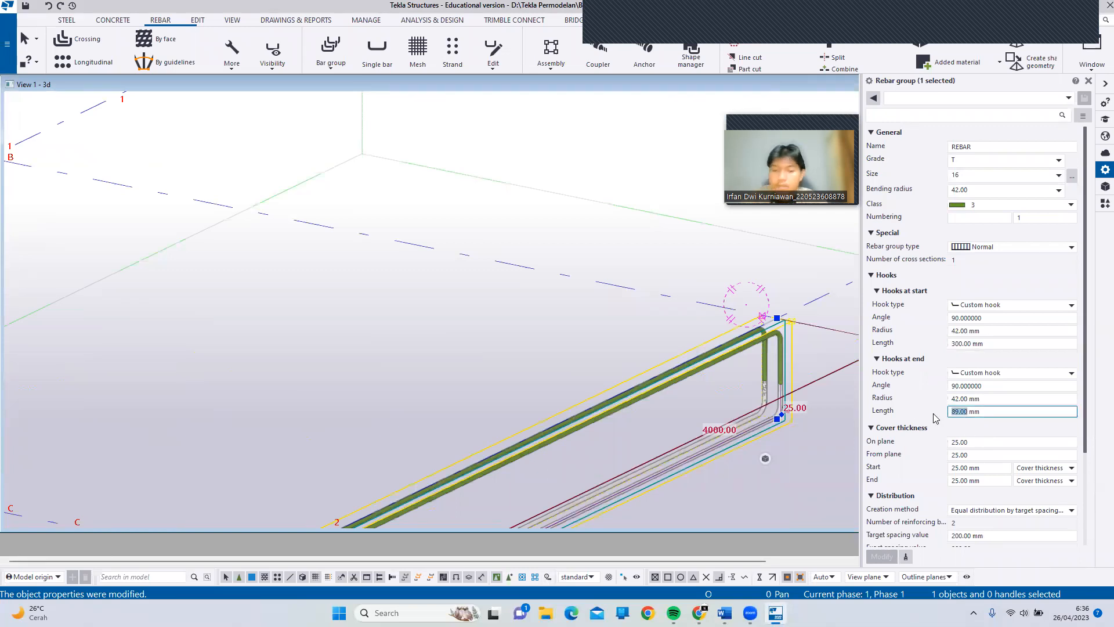
pyautogui.write('300')
pyautogui.press('Return')
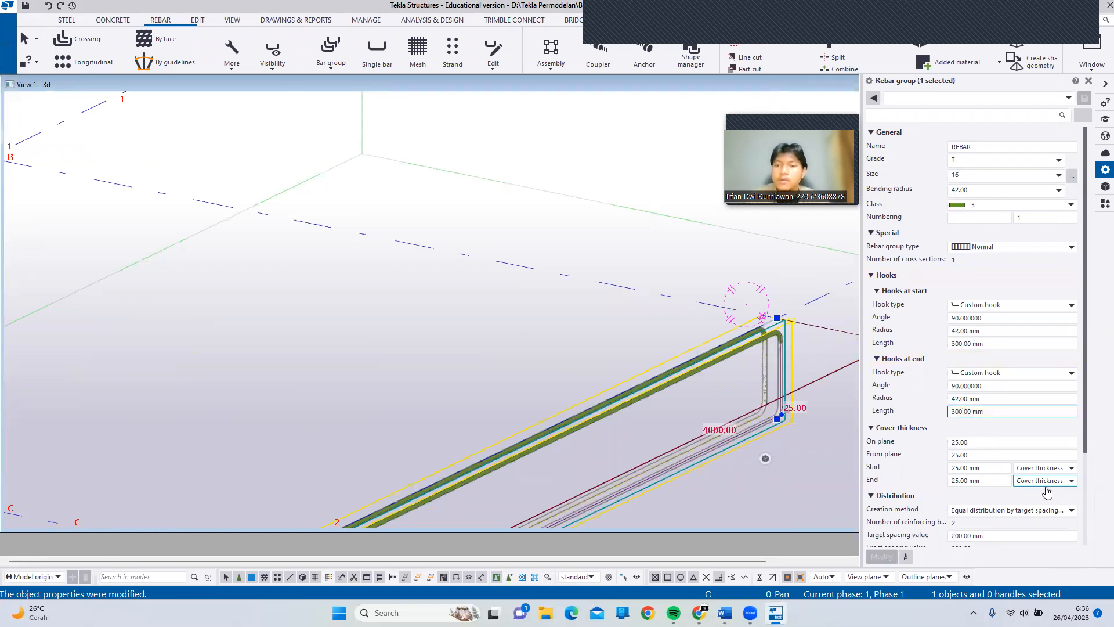
pyautogui.click(652, 249)
# Step: Distribute the bottom bar group equally by number of reinforcing bars, with 3 bars, and apply the change
pyautogui.scroll(-4, 647, 227)
pyautogui.scroll(3, 668, 337)
pyautogui.scroll(5, 672, 334)
pyautogui.scroll(-5, 637, 364)
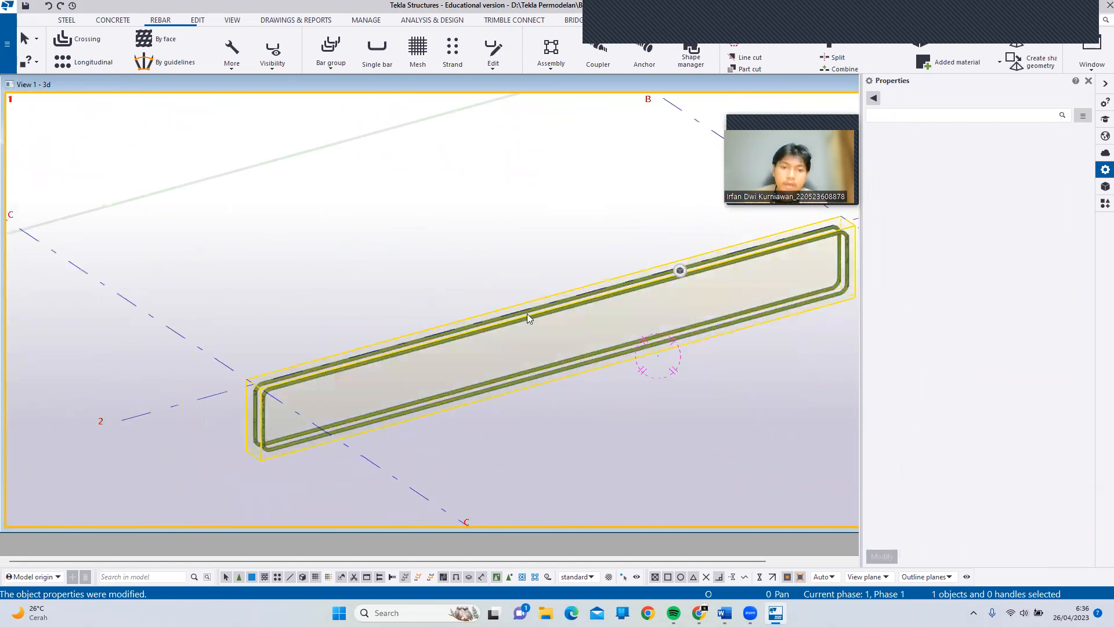
pyautogui.scroll(5, 531, 316)
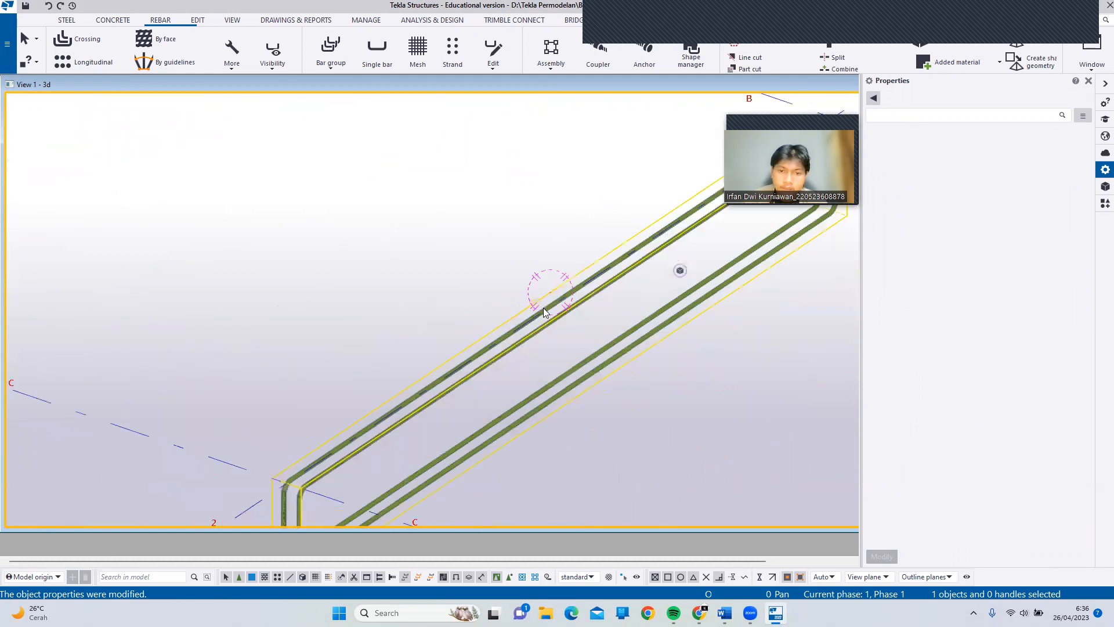
pyautogui.click(543, 307)
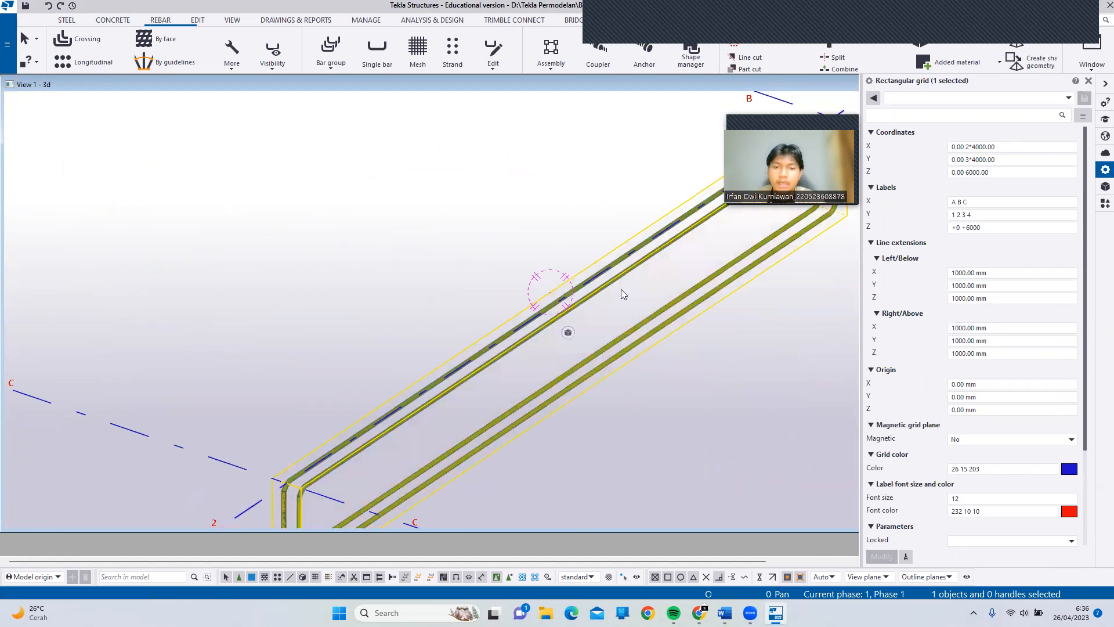
pyautogui.click(615, 354)
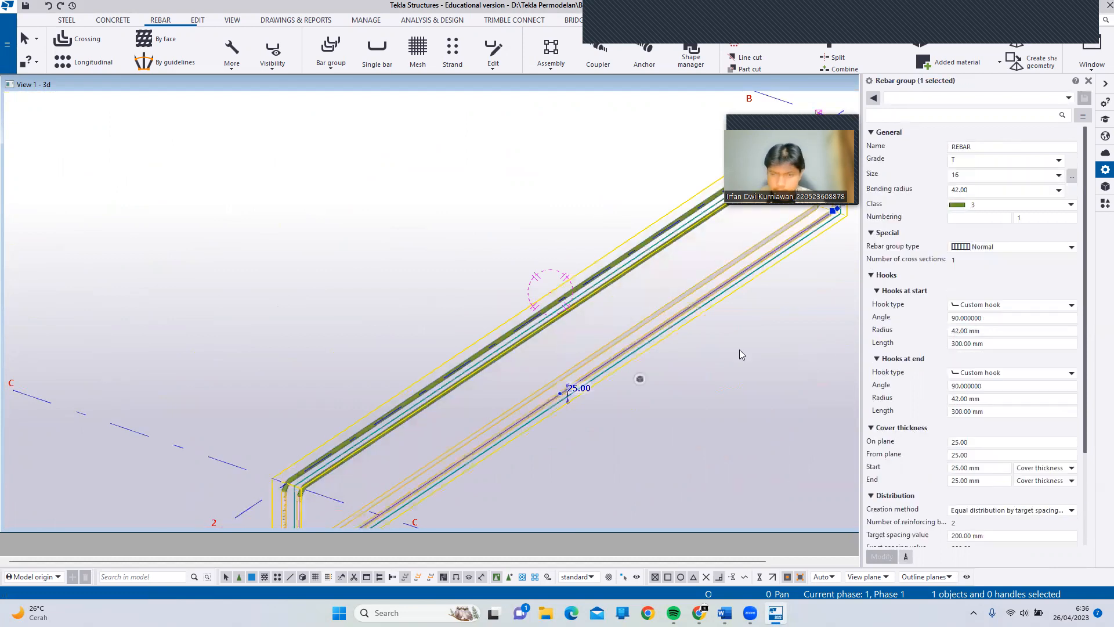
pyautogui.scroll(-3, 1033, 325)
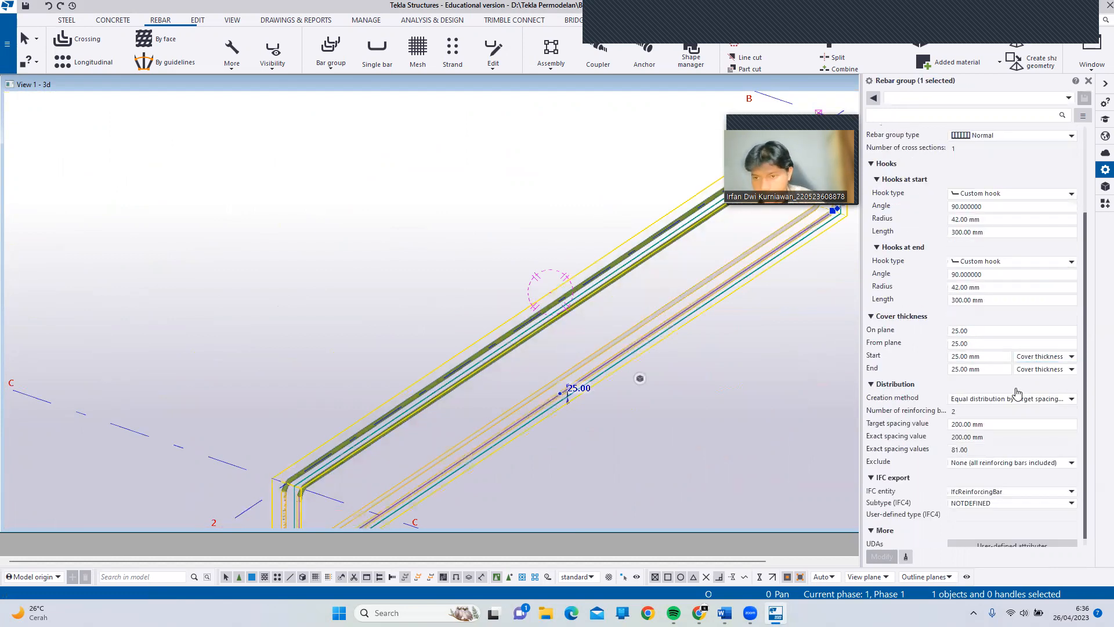
pyautogui.click(1012, 393)
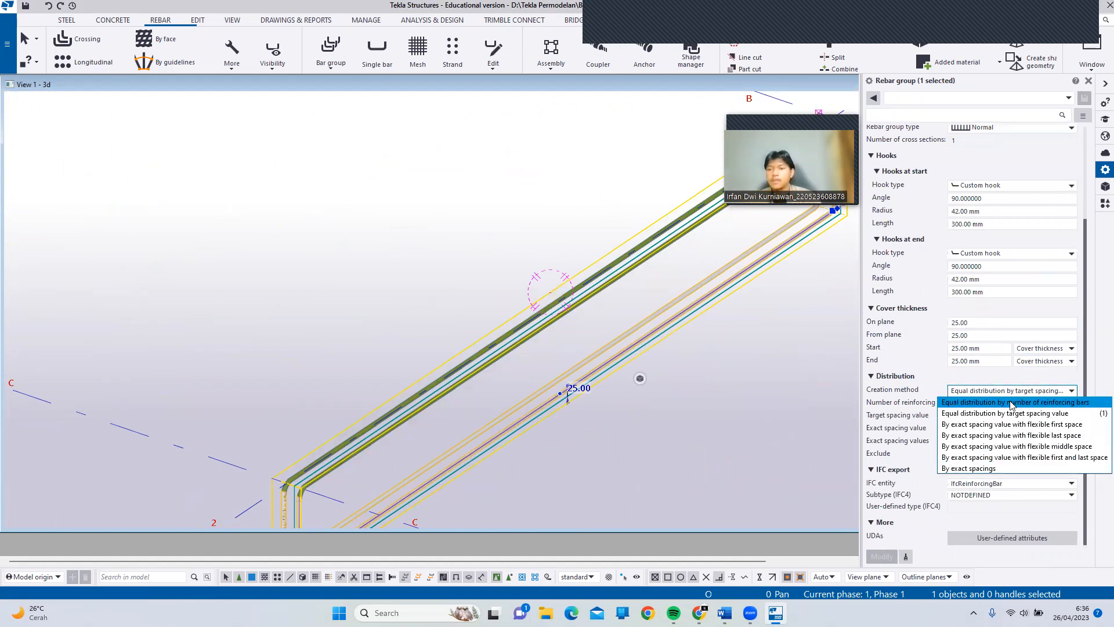
pyautogui.click(1066, 403)
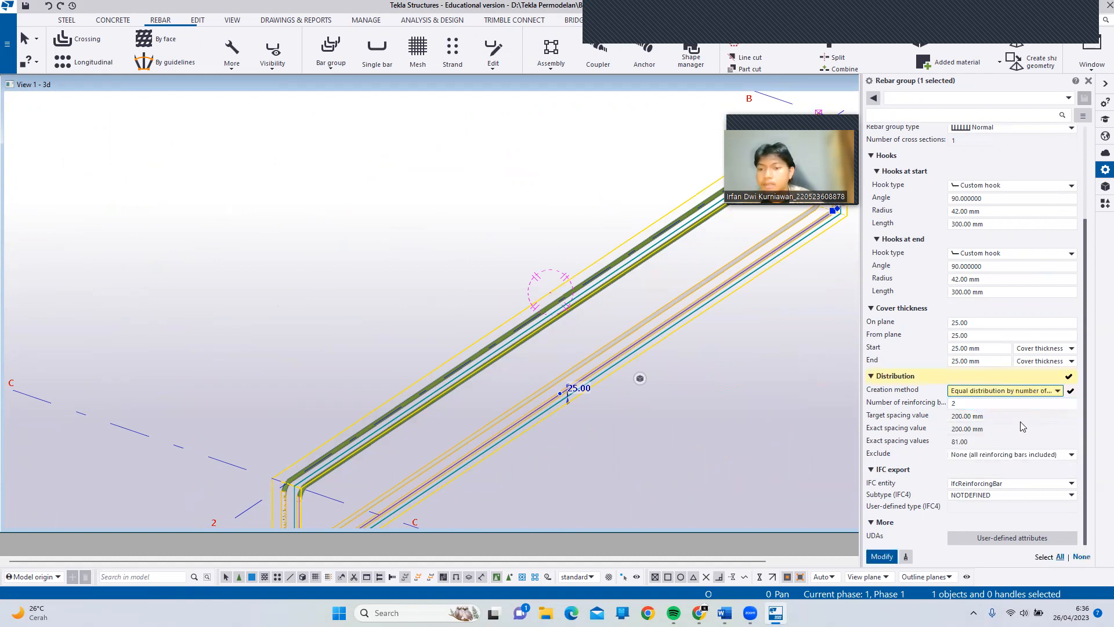
pyautogui.click(990, 405)
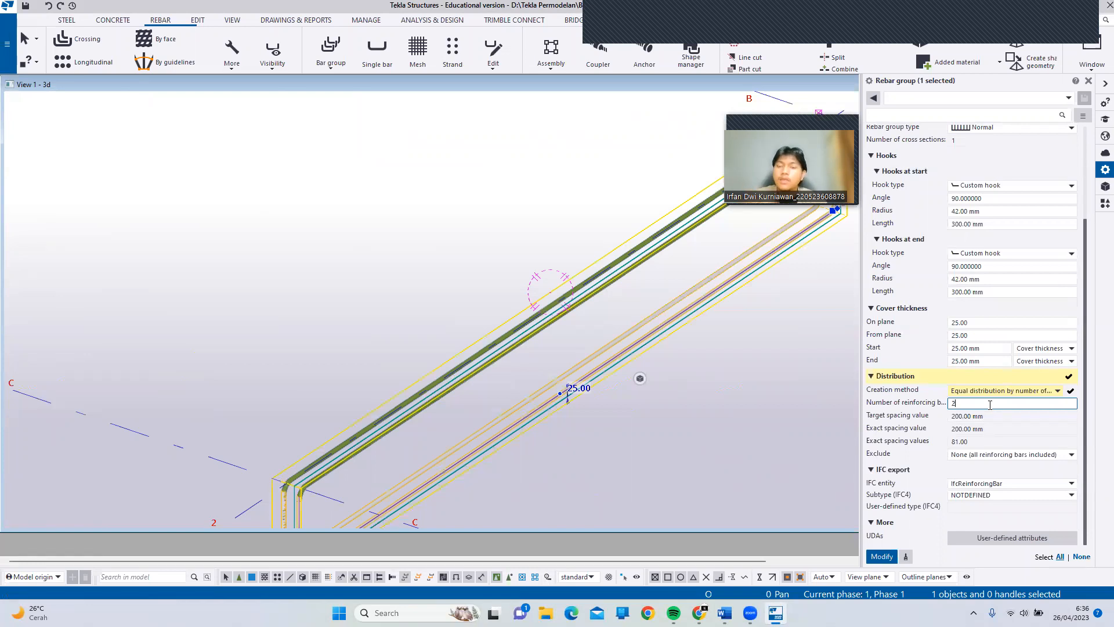
pyautogui.press('BackSpace')
pyautogui.write('3')
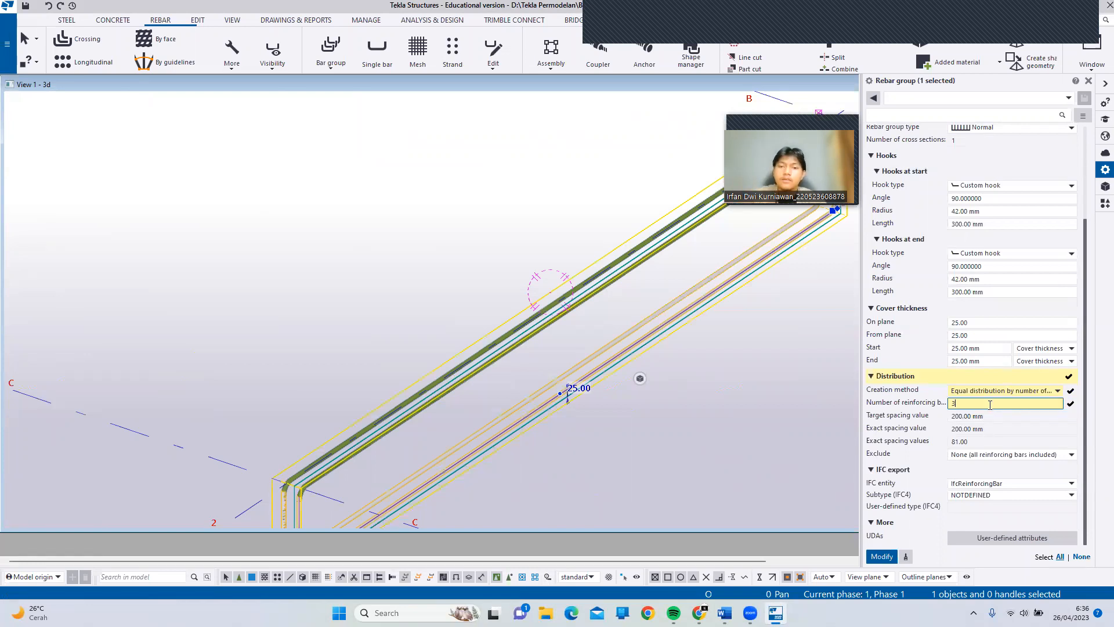
pyautogui.press('Return')
# Step: Distribute the top bar group equally by number of reinforcing bars, with 3 bars, and apply the change
pyautogui.click(736, 434)
pyautogui.keyDown('ctrl'); pyautogui.moveTo(740, 387); pyautogui.dragTo(560, 310, button='middle'); pyautogui.keyUp('ctrl')
pyautogui.click(562, 313)
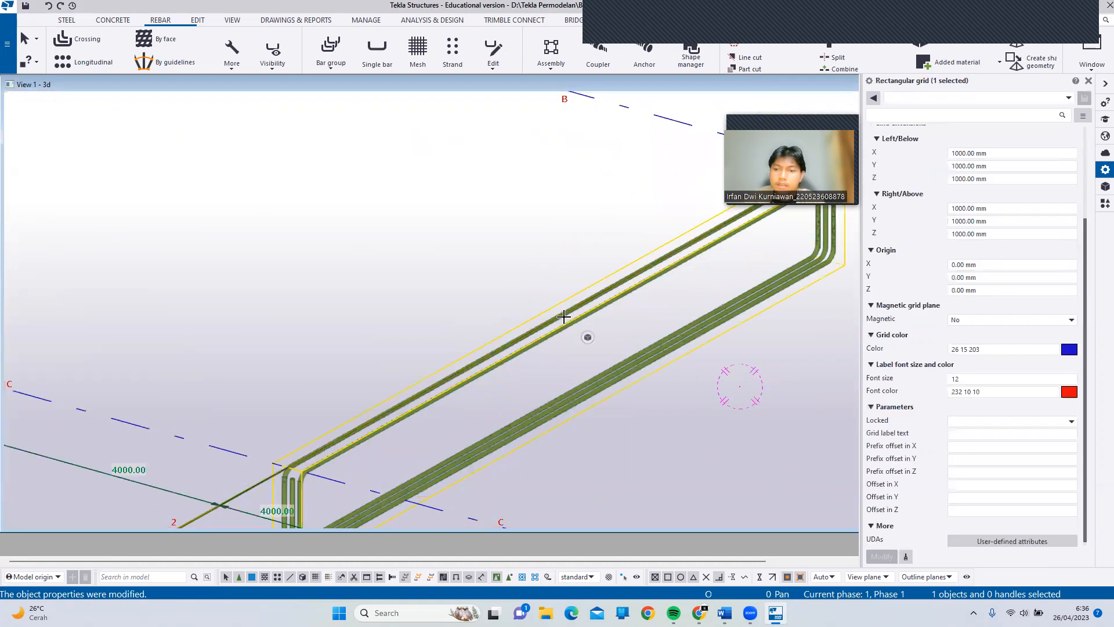
pyautogui.click(607, 289)
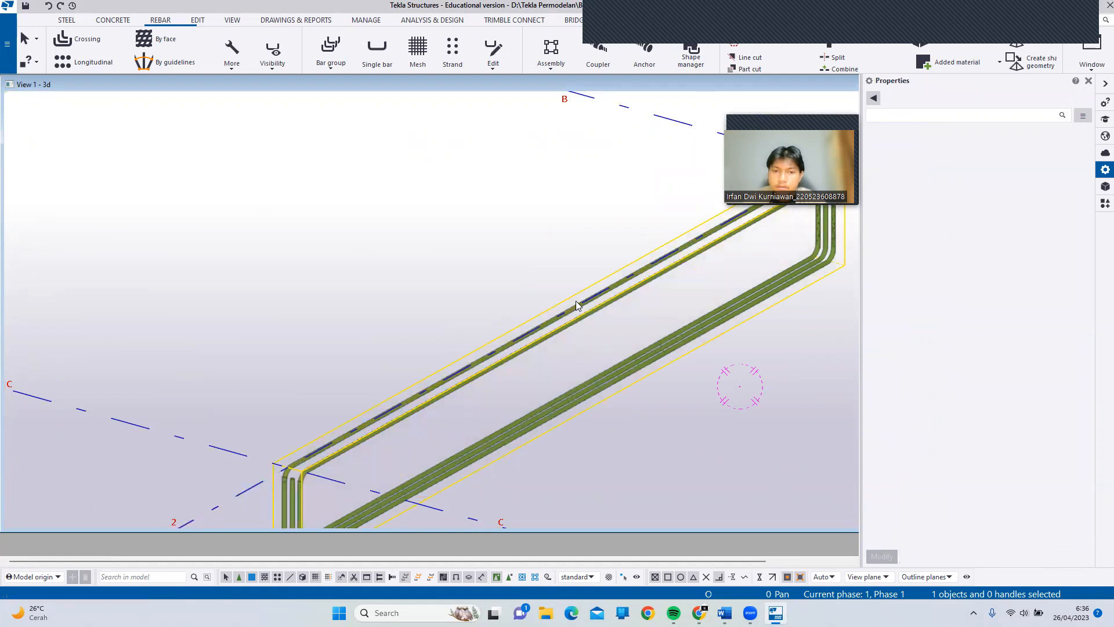
pyautogui.click(584, 295)
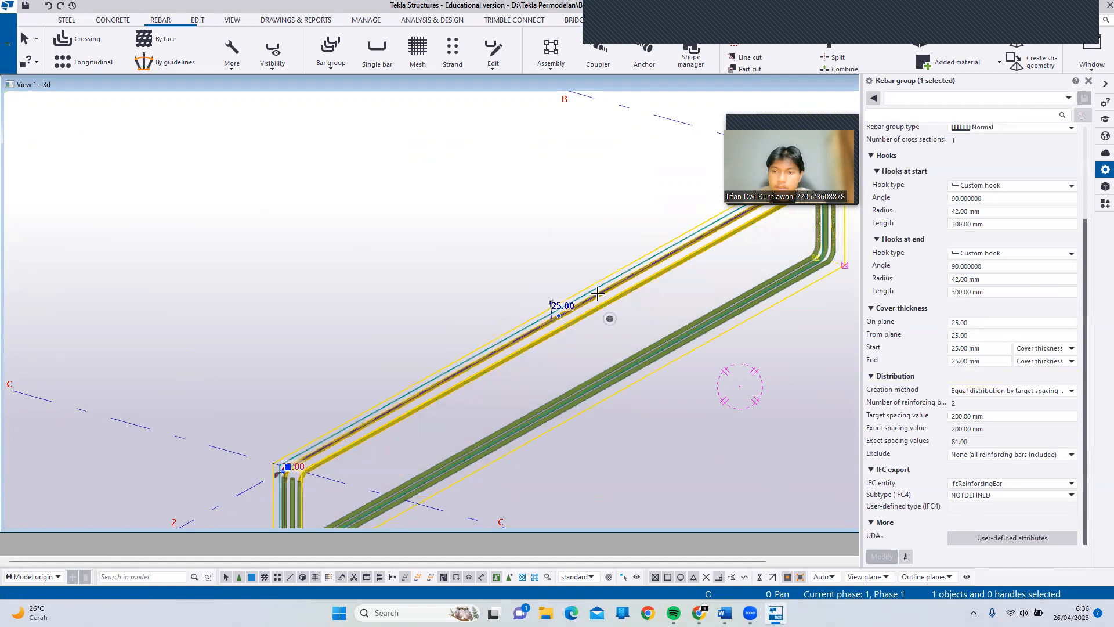
pyautogui.click(1009, 390)
pyautogui.click(1006, 402)
pyautogui.click(1004, 406)
pyautogui.write('3')
pyautogui.press('Return')
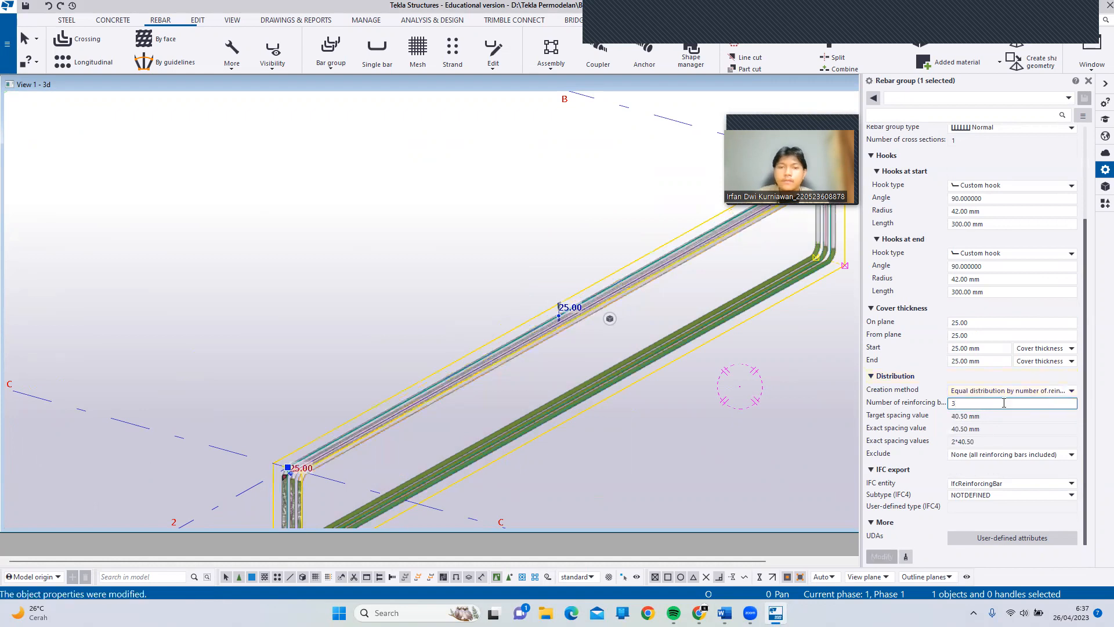
# Step: Examine the top and bottom bar groups and their hooks at both ends of the beam
pyautogui.click(655, 461)
pyautogui.scroll(-3, 638, 430)
pyautogui.scroll(3, 620, 399)
pyautogui.moveTo(624, 410)
pyautogui.keyDown('ctrl'); pyautogui.mouseDown(button='middle')
pyautogui.moveTo(662, 380)
pyautogui.moveTo(602, 406)
pyautogui.mouseUp(button='middle'); pyautogui.keyUp('ctrl')
pyautogui.scroll(-1, 308, 447)
pyautogui.scroll(-1, 307, 447)
pyautogui.scroll(4, 318, 458)
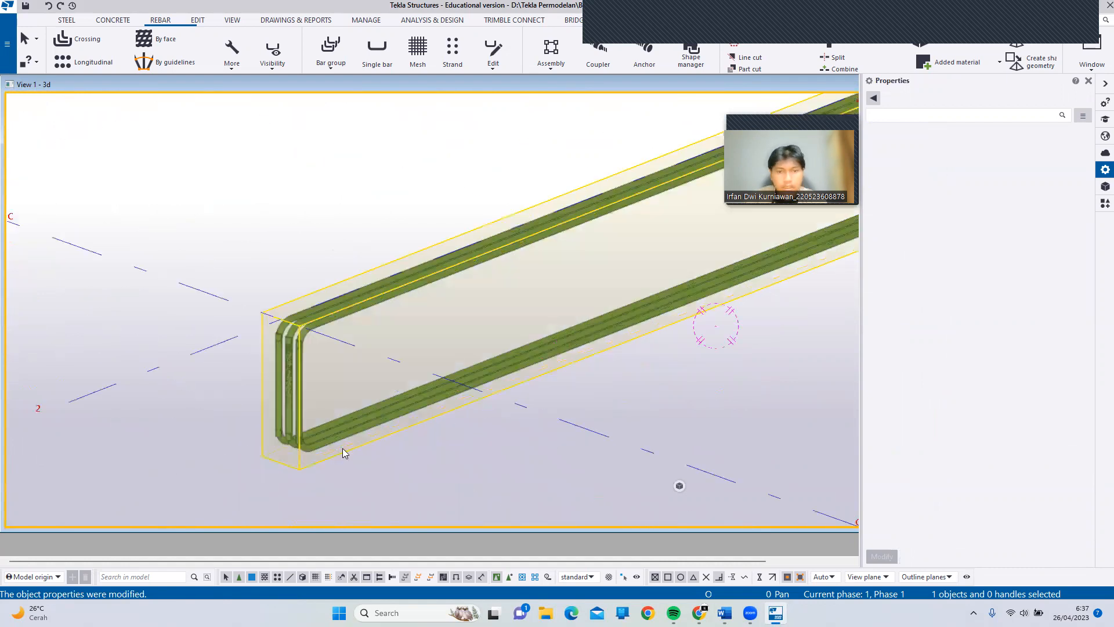
pyautogui.keyDown('ctrl'); pyautogui.moveTo(392, 414); pyautogui.dragTo(124, 367, button='middle'); pyautogui.keyUp('ctrl')
pyautogui.scroll(-3, 124, 367)
pyautogui.scroll(3, 535, 395)
pyautogui.keyDown('ctrl'); pyautogui.moveTo(537, 386); pyautogui.dragTo(592, 414, button='middle'); pyautogui.keyUp('ctrl')
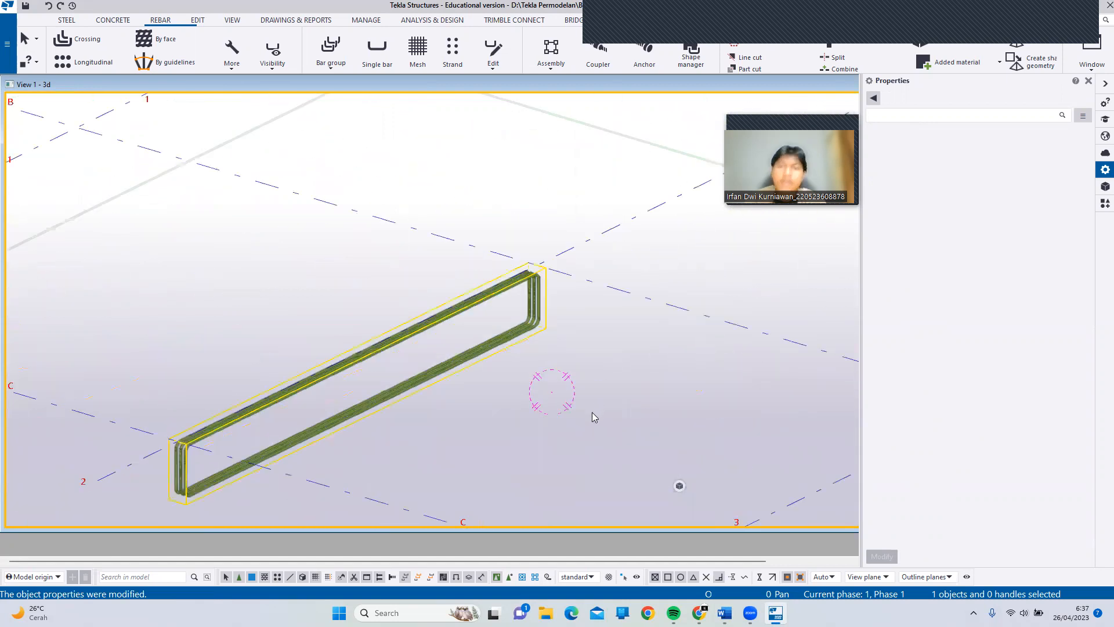
pyautogui.scroll(2, 537, 312)
pyautogui.scroll(3, 538, 312)
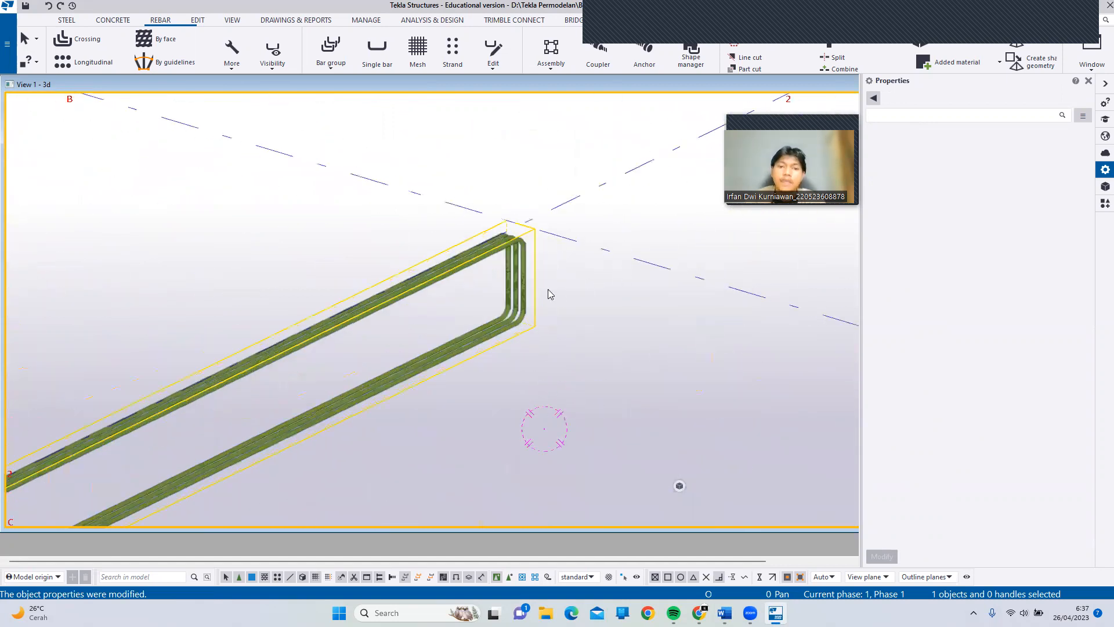
# Step: Set the bottom bar group's start and end cover thickness to -100 mm and apply the change
pyautogui.click(468, 335)
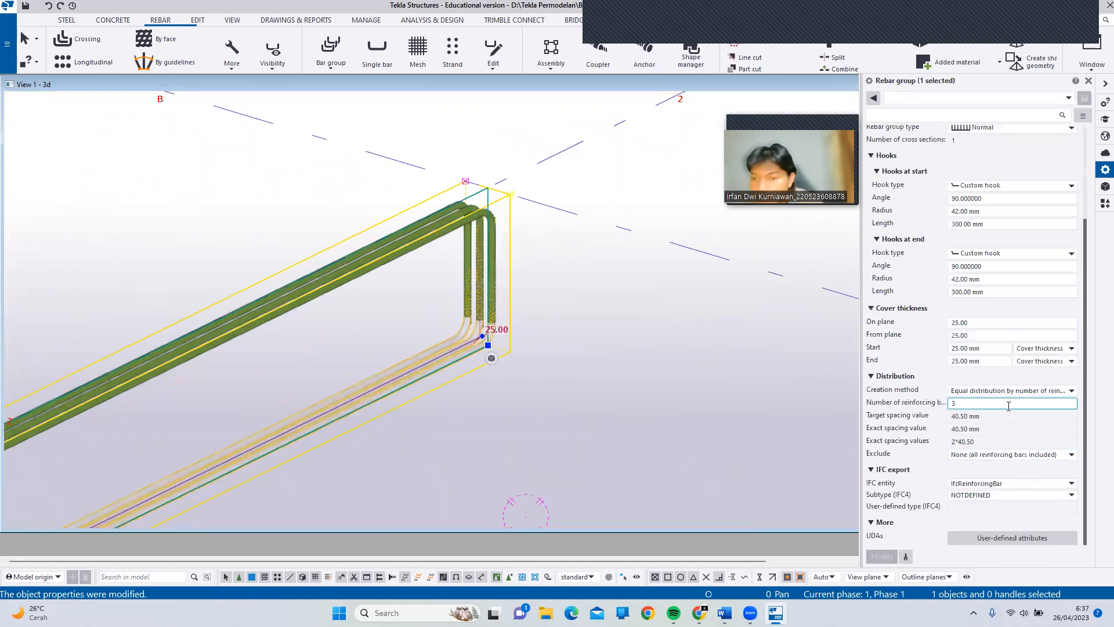
pyautogui.click(968, 324)
pyautogui.click(965, 347)
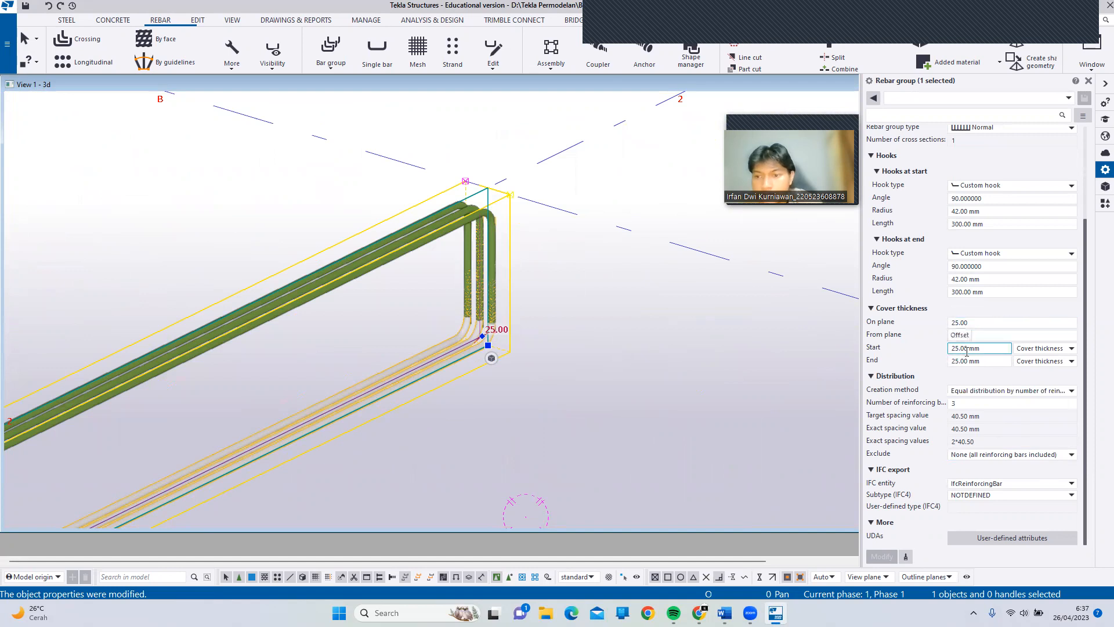
pyautogui.doubleClick(967, 348)
pyautogui.write('-11mm')
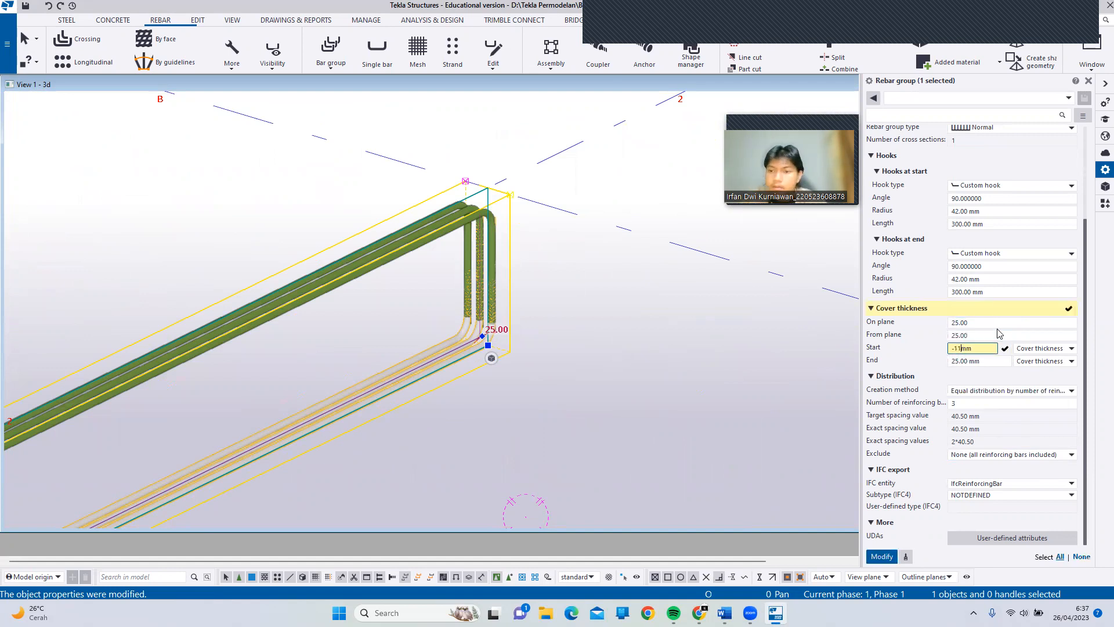
pyautogui.click(998, 334)
pyautogui.write('00')
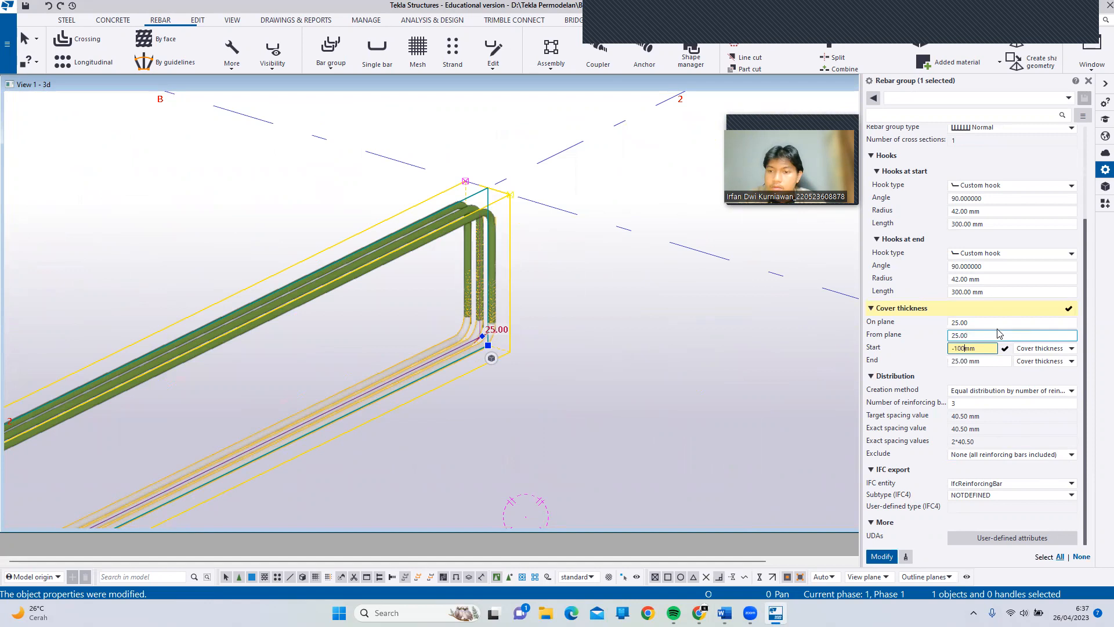
pyautogui.click(971, 361)
pyautogui.doubleClick(970, 361)
pyautogui.write('-100')
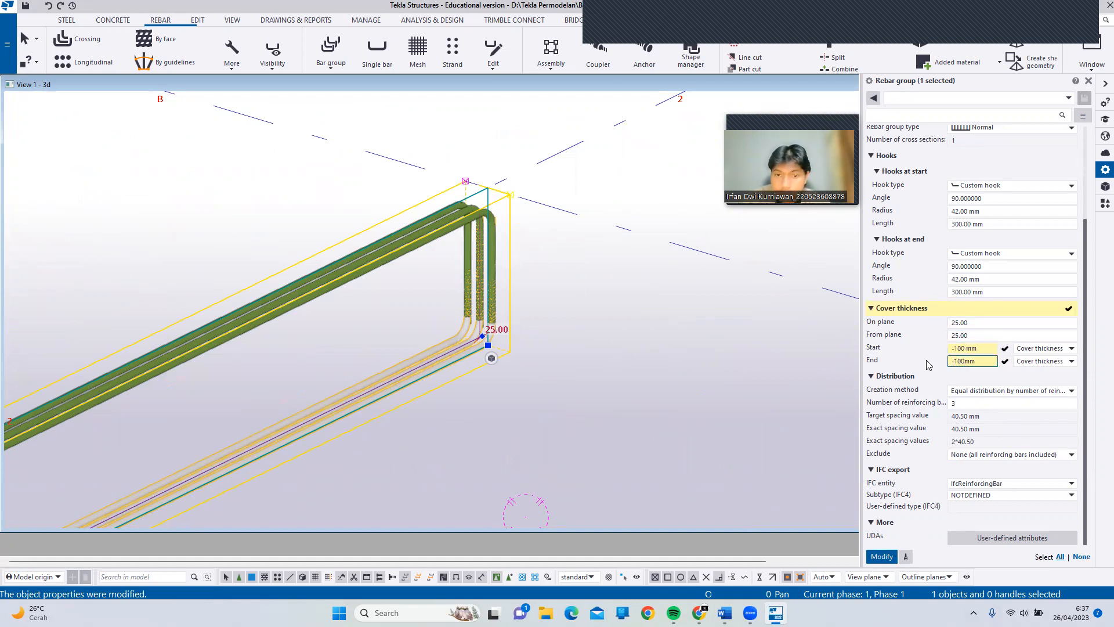
pyautogui.press('Return')
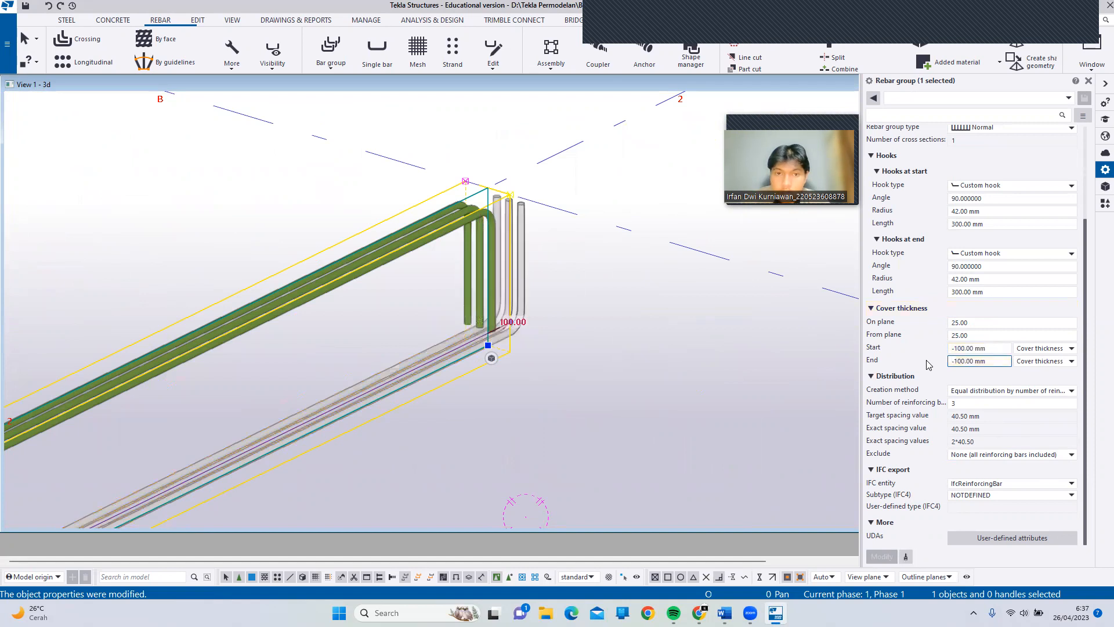
# Step: Try a start cover thickness of -50 mm on the bottom bar group and change it to -25 mm
pyautogui.keyDown('ctrl'); pyautogui.moveTo(542, 257); pyautogui.dragTo(274, 346, button='middle'); pyautogui.keyUp('ctrl')
pyautogui.scroll(2, 359, 329)
pyautogui.click(28, 433)
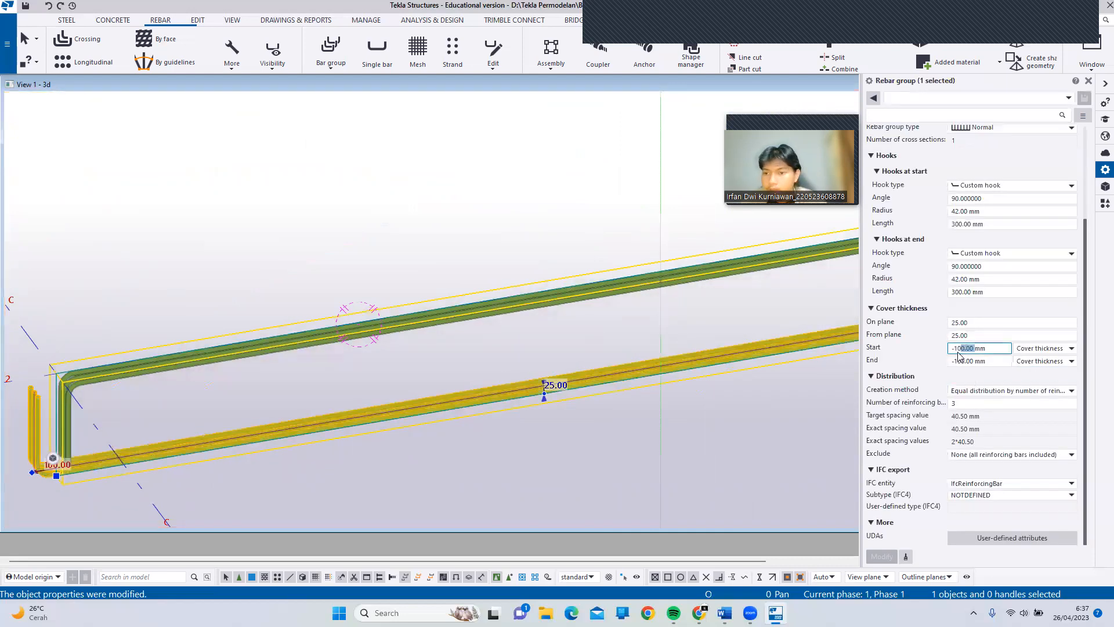
pyautogui.write('50')
pyautogui.press('Return')
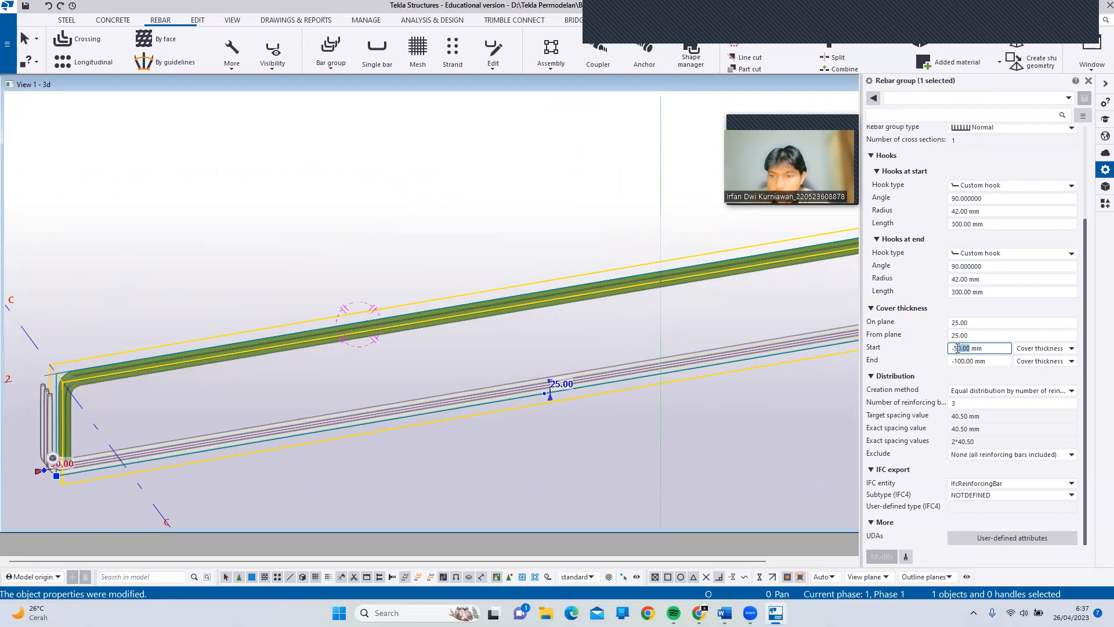
pyautogui.write('25')
pyautogui.press('Return')
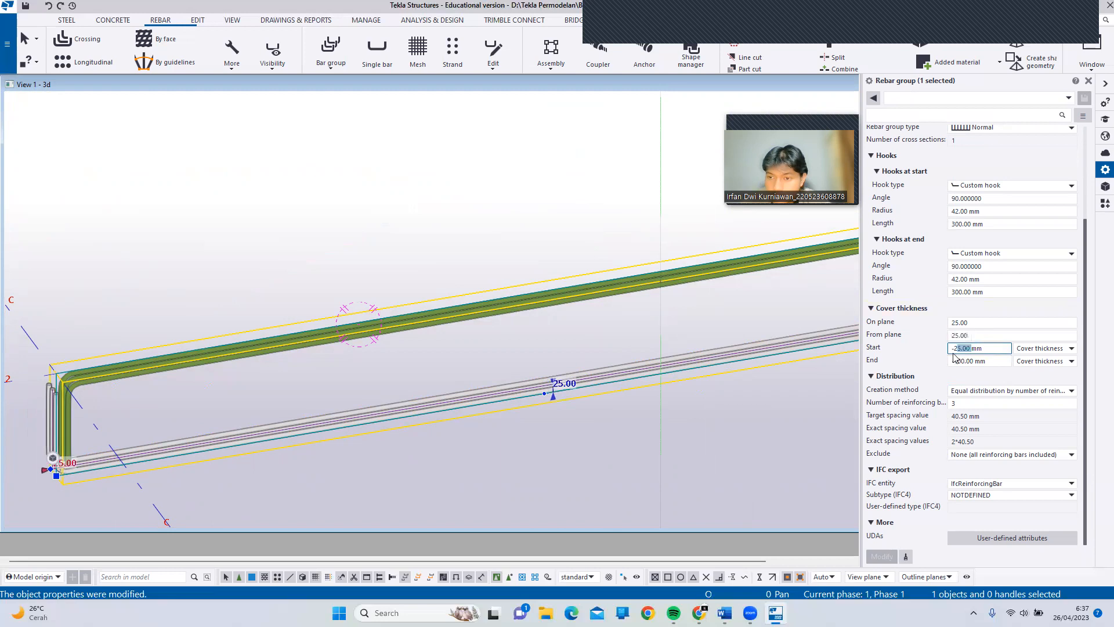
# Step: Try a start cover thickness of -10 mm on the bottom bar group, then set both start and end to -5 mm
pyautogui.write('-10')
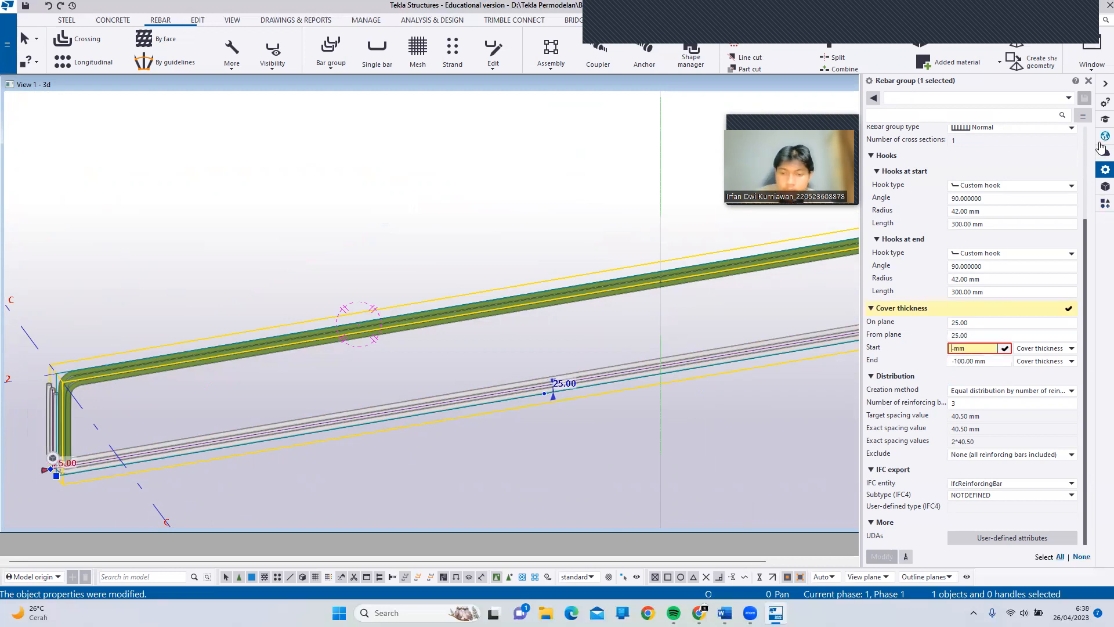
pyautogui.press('Return')
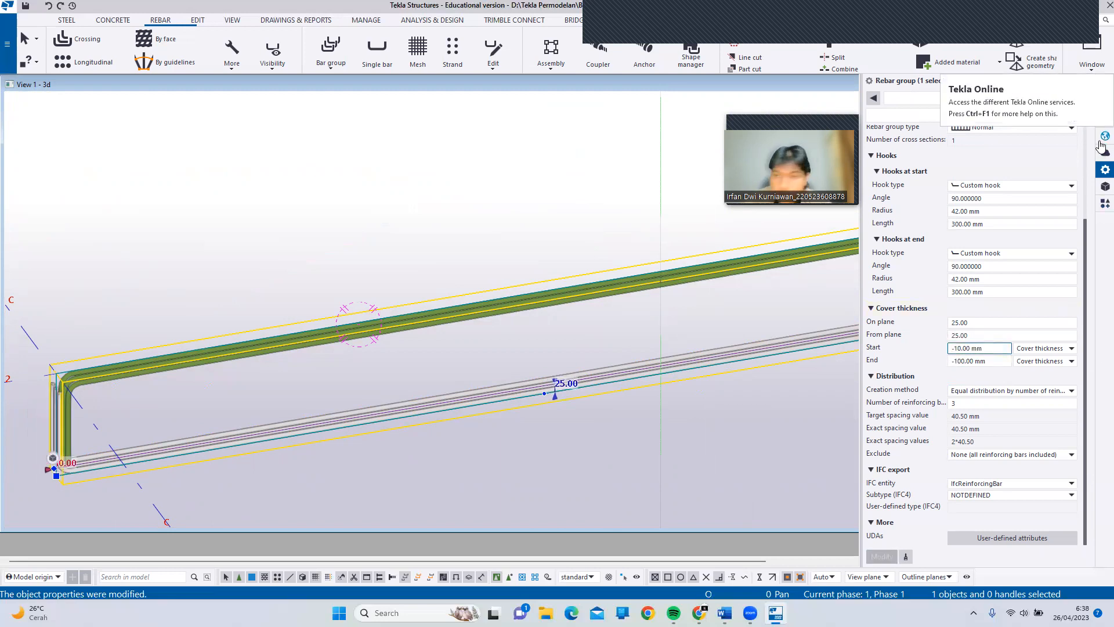
pyautogui.press('BackSpace')
pyautogui.press('BackSpace')
pyautogui.write('5')
pyautogui.press('Return')
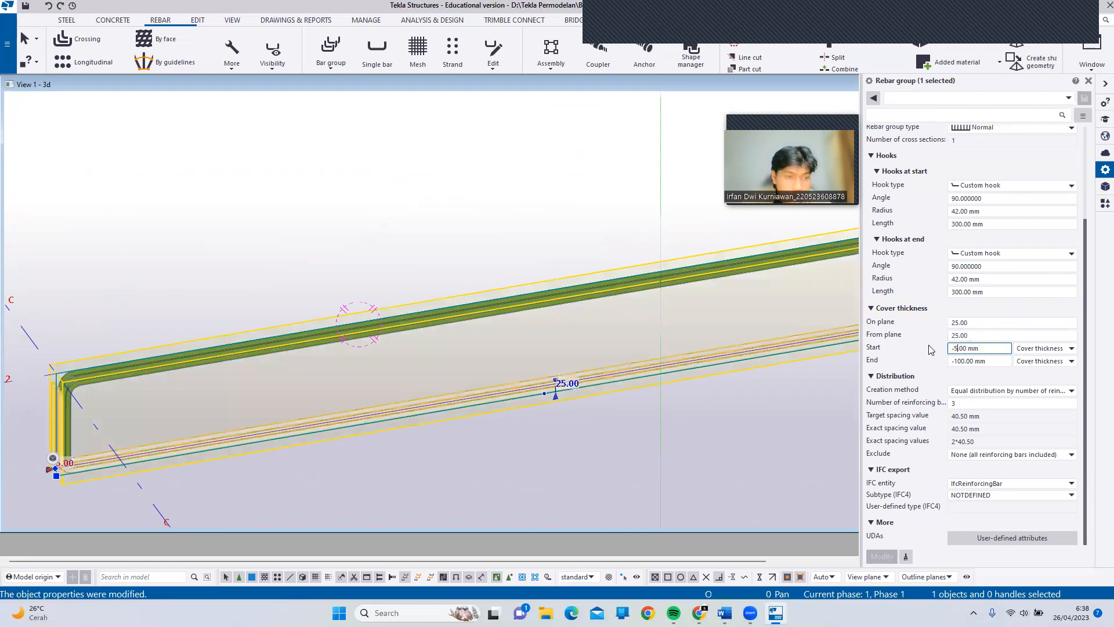
pyautogui.doubleClick(961, 361)
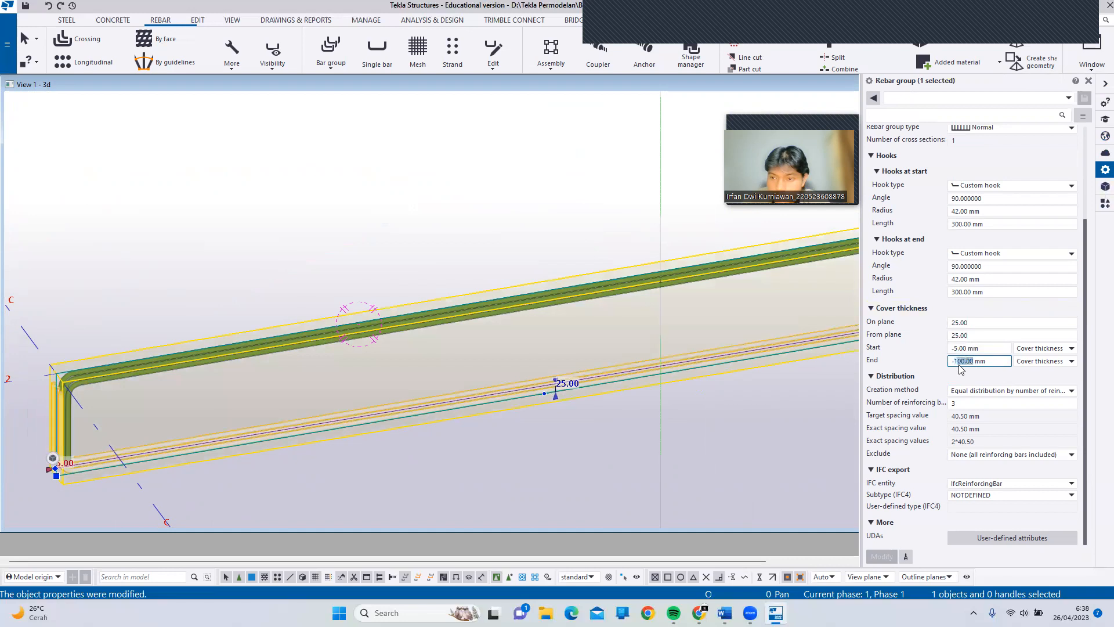
pyautogui.write('5')
pyautogui.press('Return')
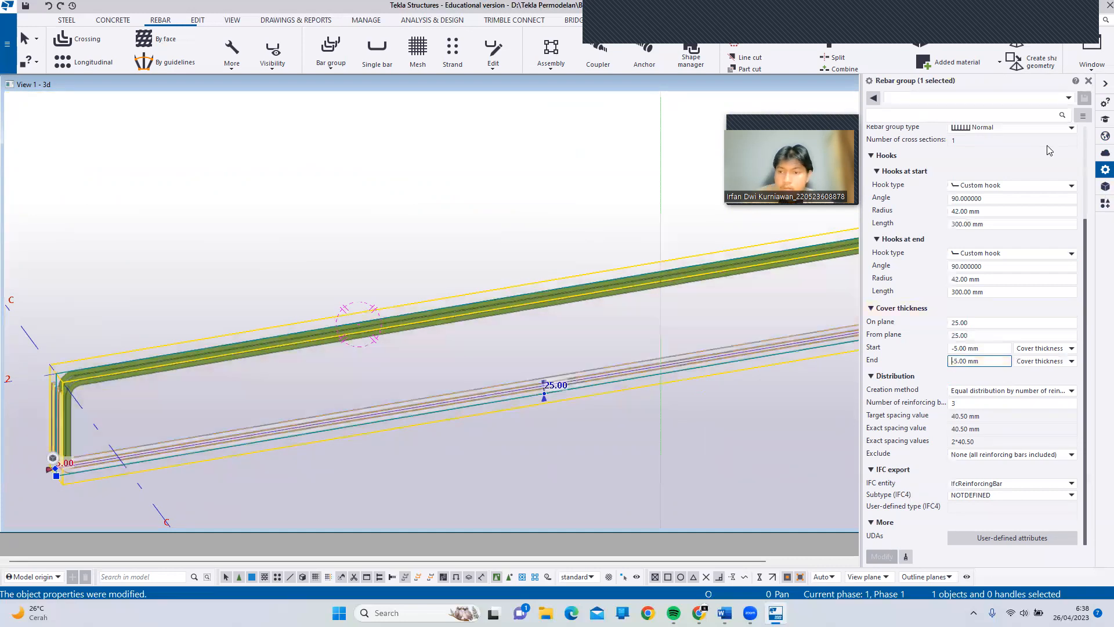
# Step: Set the bottom bar group's start and end cover thickness to -3 mm and apply the change
pyautogui.click(685, 449)
pyautogui.keyDown('ctrl'); pyautogui.moveTo(684, 448); pyautogui.dragTo(170, 383, button='middle'); pyautogui.keyUp('ctrl')
pyautogui.keyDown('ctrl'); pyautogui.moveTo(293, 385); pyautogui.dragTo(471, 438, button='middle'); pyautogui.keyUp('ctrl')
pyautogui.click(469, 435)
pyautogui.click(962, 347)
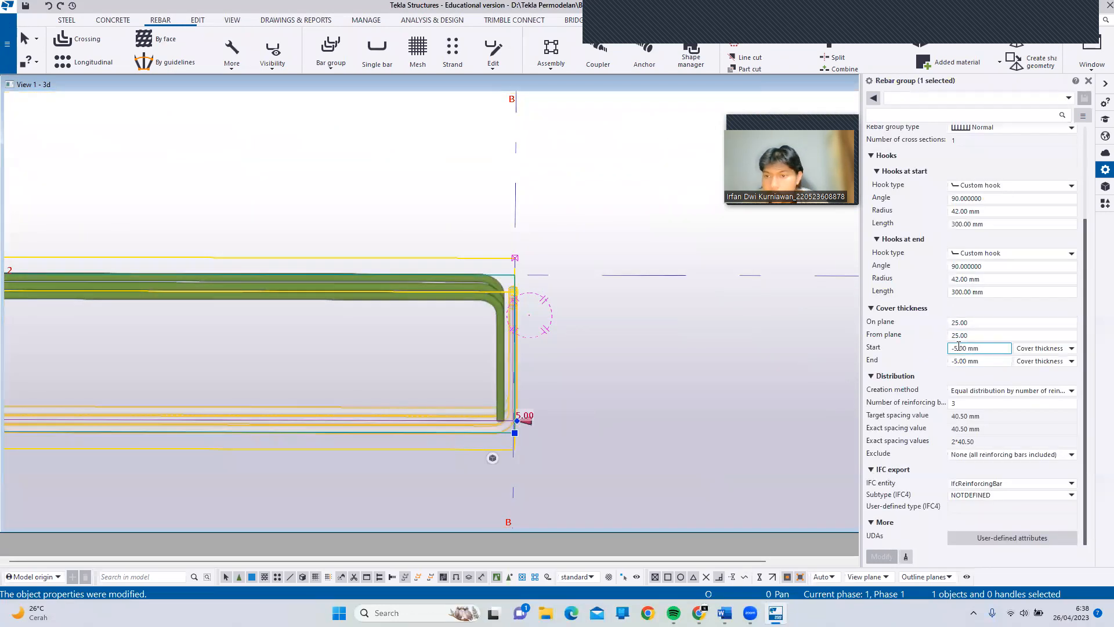
pyautogui.press('BackSpace')
pyautogui.write('3')
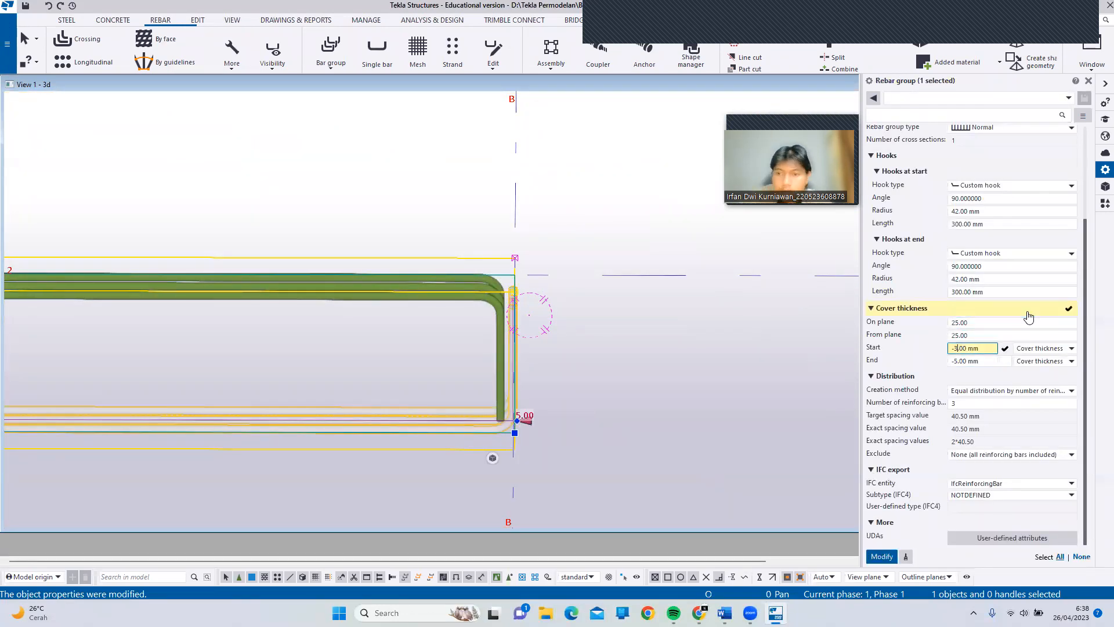
pyautogui.click(958, 361)
pyautogui.press('BackSpace')
pyautogui.write('3')
pyautogui.press('Return')
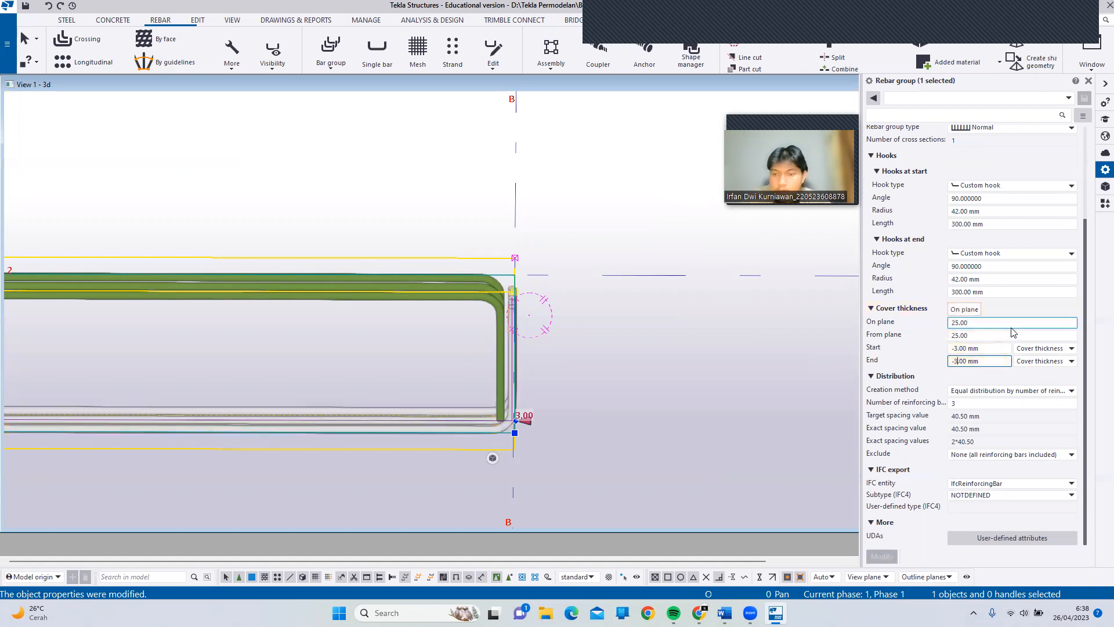
# Step: Check the bottom bar group's hook against the beam end and try a start cover thickness of -2 mm
pyautogui.click(689, 383)
pyautogui.scroll(3, 656, 377)
pyautogui.moveTo(573, 348)
pyautogui.keyDown('ctrl'); pyautogui.mouseDown(button='middle')
pyautogui.moveTo(529, 343)
pyautogui.moveTo(574, 332)
pyautogui.moveTo(316, 443)
pyautogui.mouseUp(button='middle'); pyautogui.keyUp('ctrl')
pyautogui.click(352, 436)
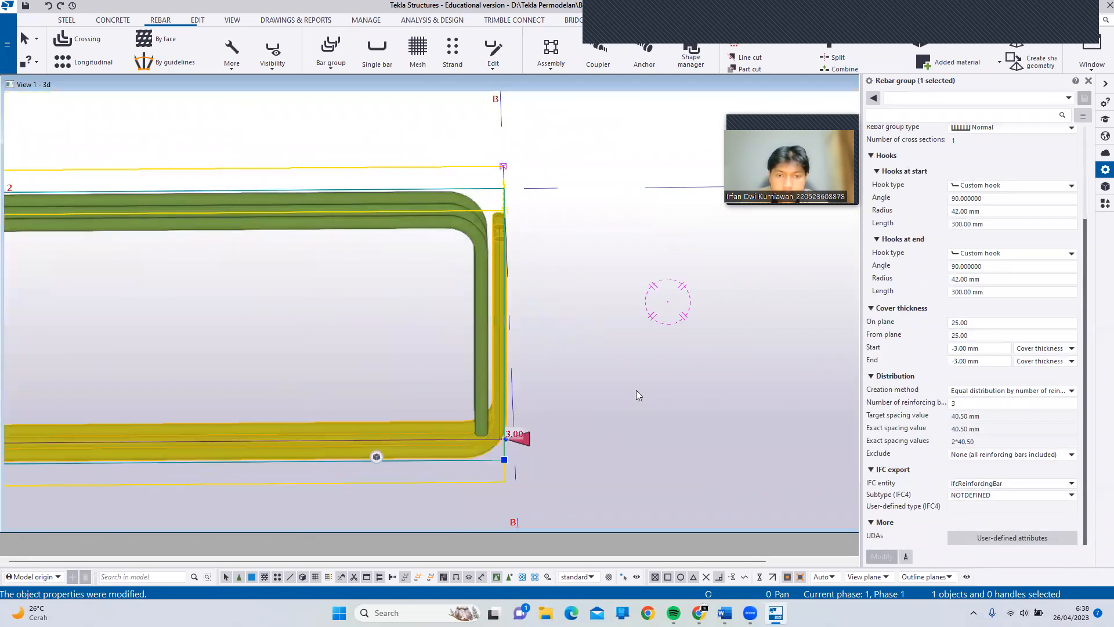
pyautogui.click(971, 348)
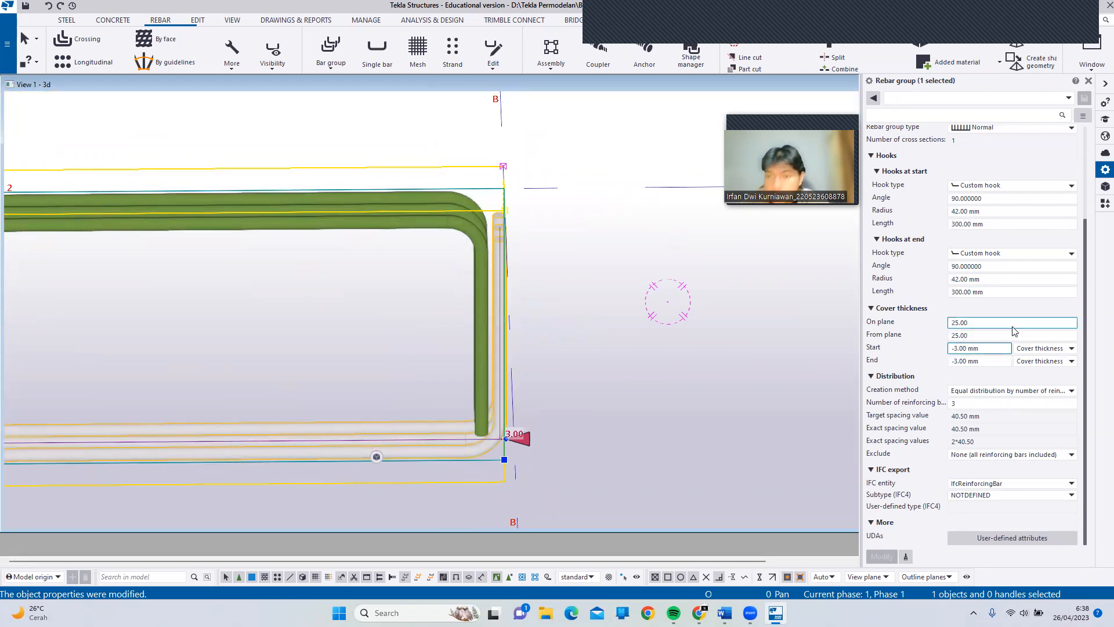
pyautogui.press('BackSpace')
pyautogui.write('2')
pyautogui.press('Return')
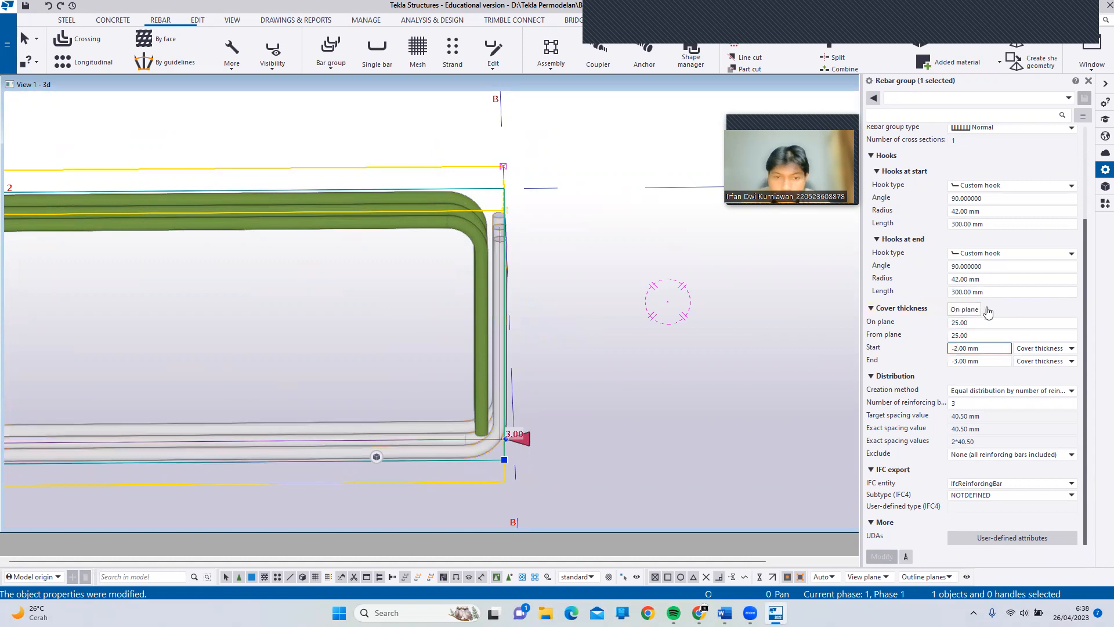
# Step: Set the bottom bar group's start and end cover thickness to -1 mm and apply the change
pyautogui.press('BackSpace')
pyautogui.write('1')
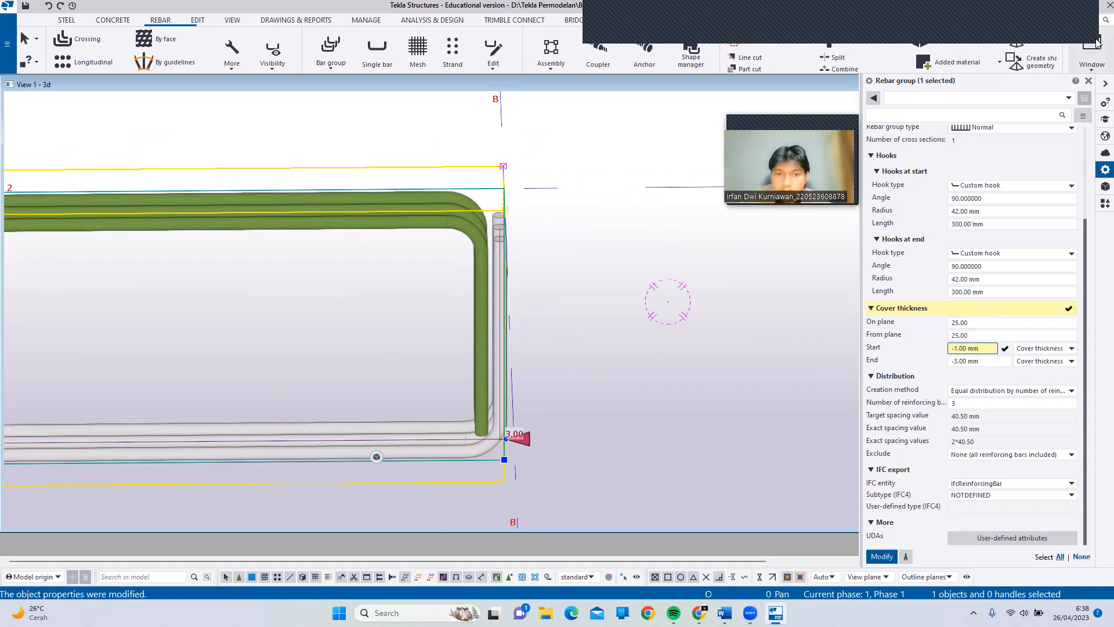
pyautogui.press('Return')
pyautogui.click(961, 362)
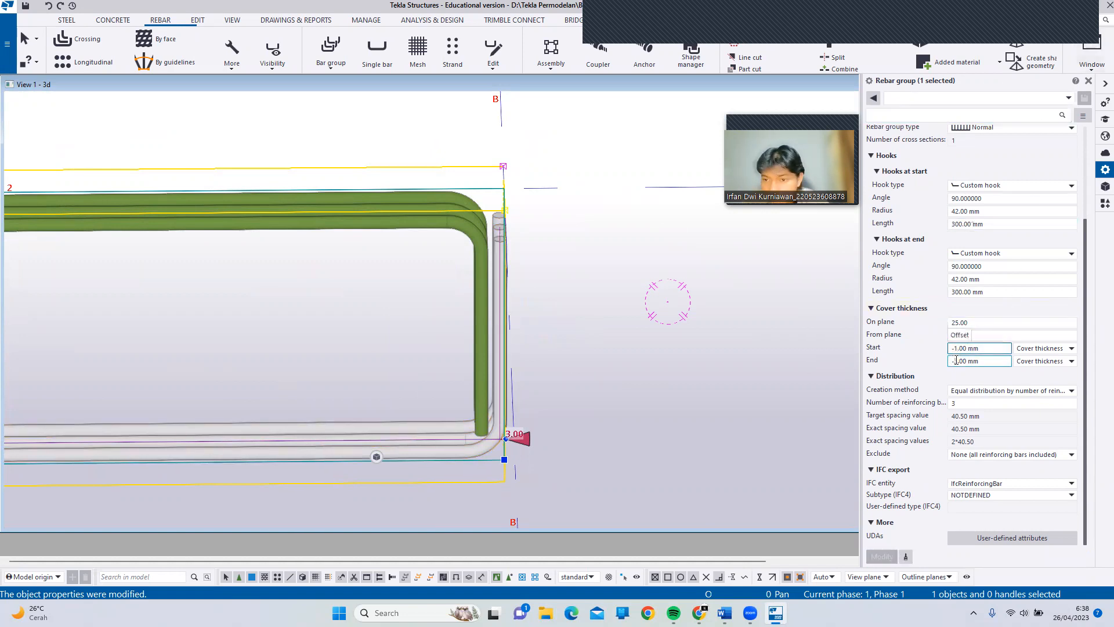
pyautogui.press('BackSpace')
pyautogui.write('1')
pyautogui.press('Return')
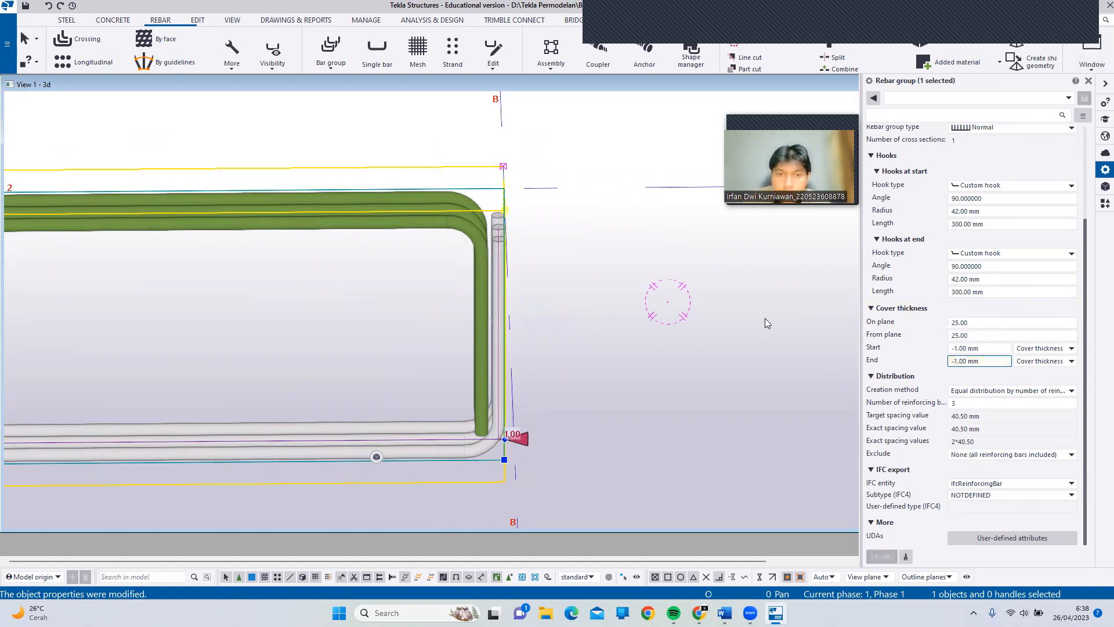
# Step: Examine how the top and bottom bar groups and their hooks fit inside the beam at both ends
pyautogui.click(678, 326)
pyautogui.keyDown('ctrl'); pyautogui.moveTo(652, 328); pyautogui.dragTo(652, 268, button='middle'); pyautogui.keyUp('ctrl')
pyautogui.scroll(-9, 650, 269)
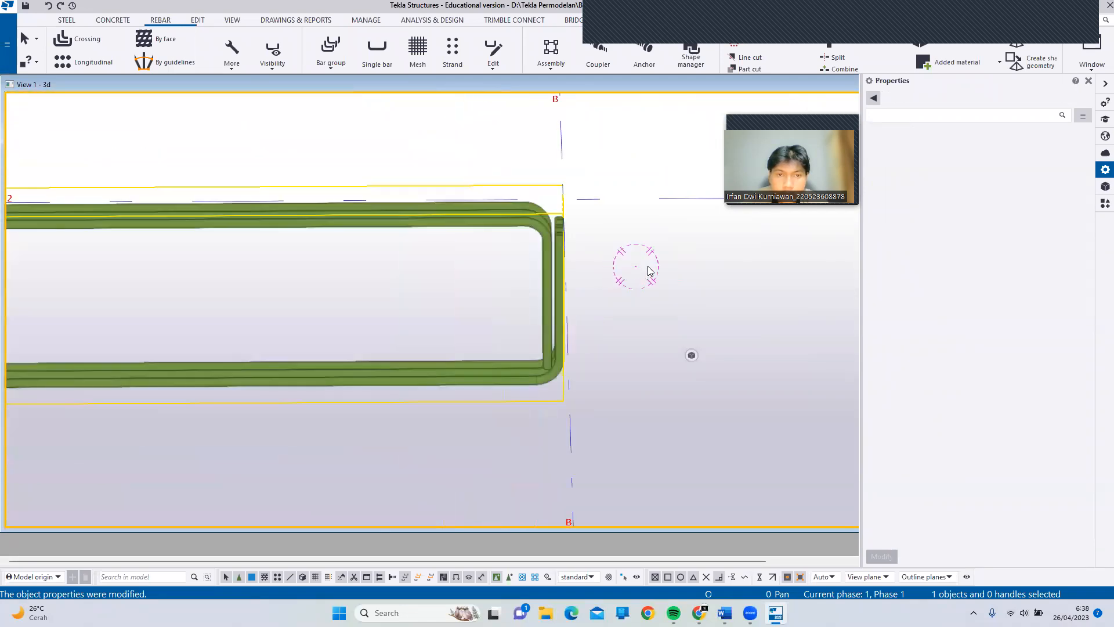
pyautogui.scroll(2, 364, 252)
pyautogui.scroll(3, 364, 252)
pyautogui.keyDown('ctrl'); pyautogui.moveTo(279, 278); pyautogui.dragTo(191, 318, button='middle'); pyautogui.keyUp('ctrl')
pyautogui.keyDown('ctrl'); pyautogui.moveTo(195, 275); pyautogui.dragTo(619, 316, button='middle'); pyautogui.keyUp('ctrl')
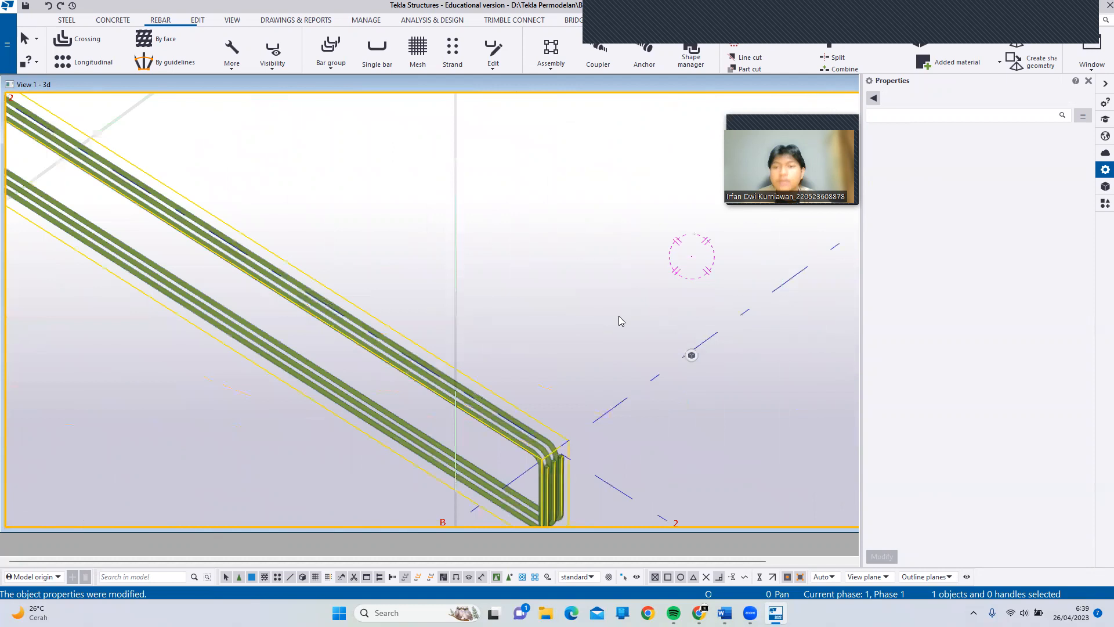
pyautogui.scroll(-5, 625, 314)
pyautogui.keyDown('ctrl'); pyautogui.moveTo(572, 349); pyautogui.dragTo(444, 424, button='middle'); pyautogui.keyUp('ctrl')
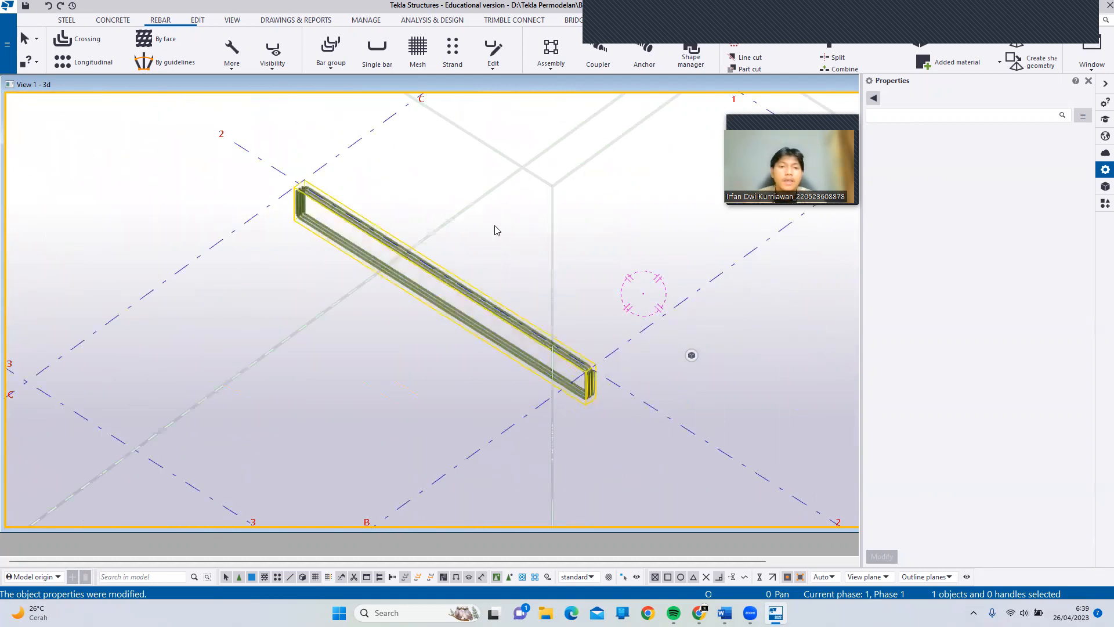
pyautogui.scroll(3, 444, 223)
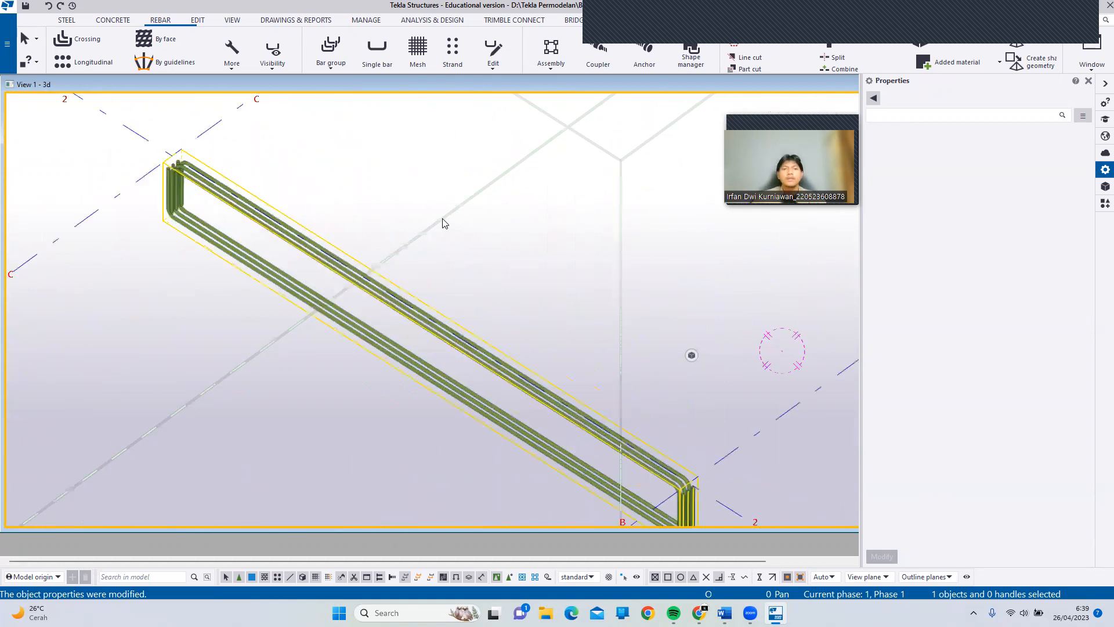
pyautogui.keyDown('ctrl'); pyautogui.moveTo(451, 226); pyautogui.dragTo(527, 240, button='middle'); pyautogui.keyUp('ctrl')
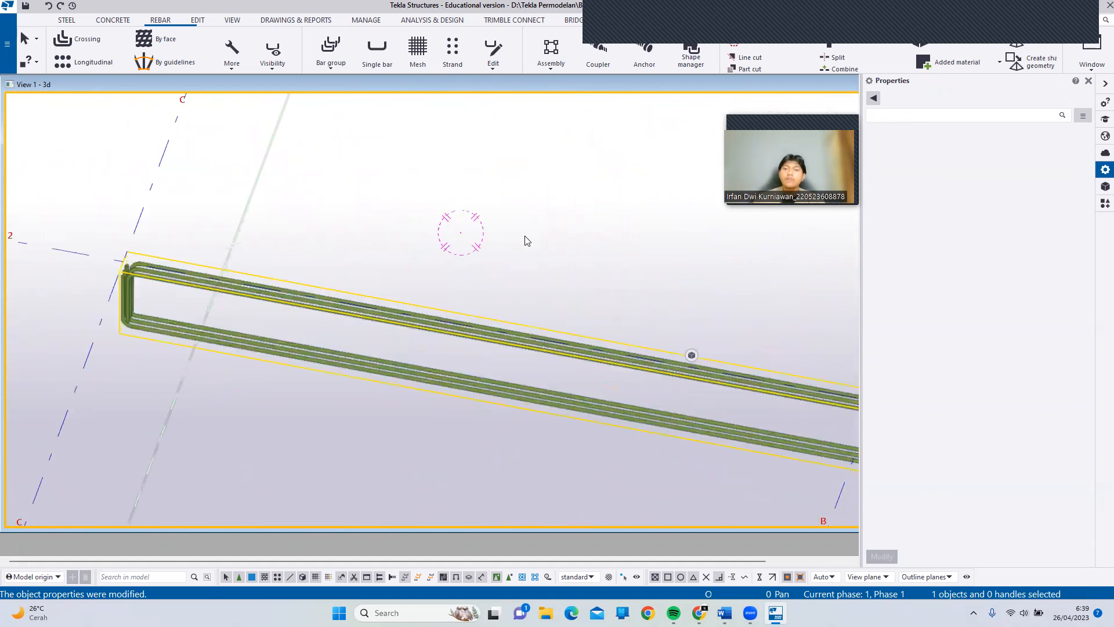
pyautogui.keyDown('ctrl'); pyautogui.moveTo(210, 203); pyautogui.dragTo(454, 210, button='middle'); pyautogui.keyUp('ctrl')
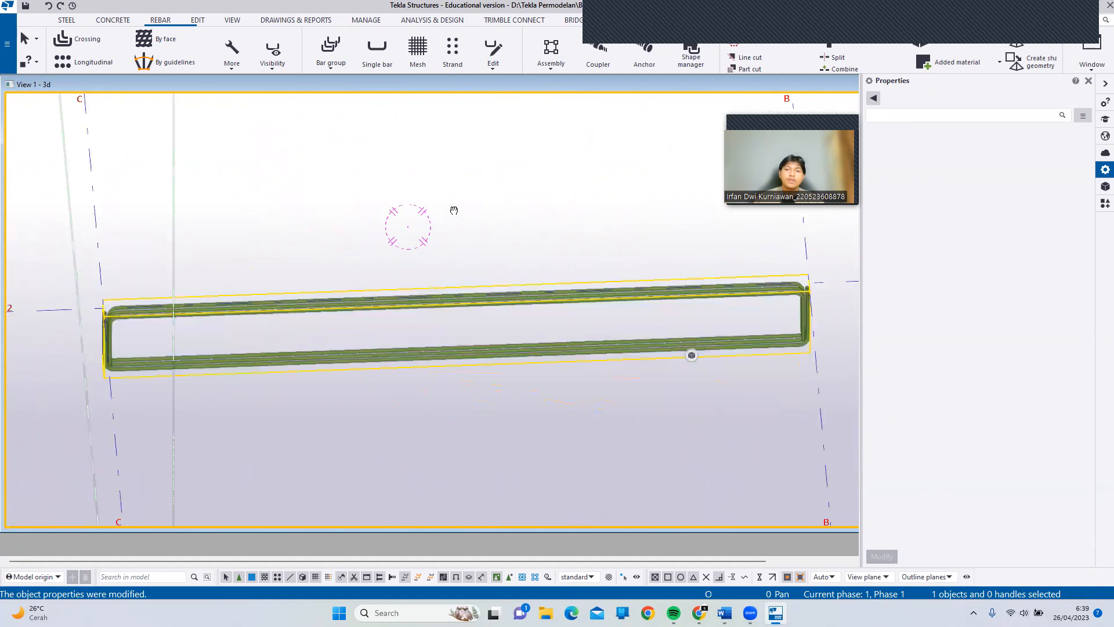
# Step: Start a crossing rebar set midway along the beam, using the closed rectangular shape around its cross-section
pyautogui.click(87, 39)
pyautogui.scroll(2, 307, 322)
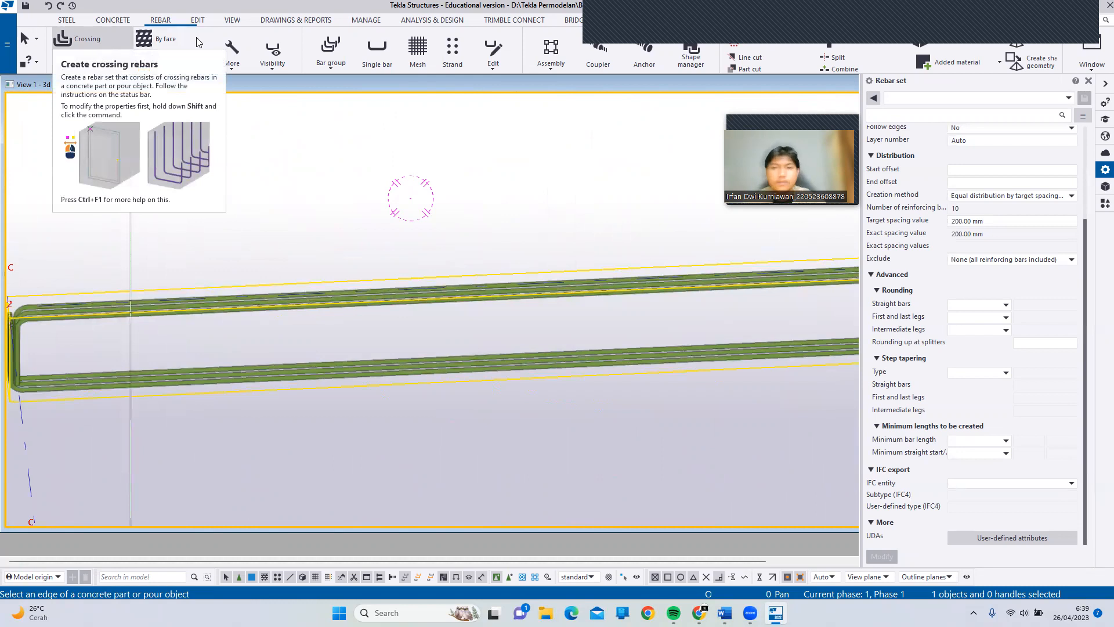
pyautogui.moveTo(562, 299)
pyautogui.keyDown('ctrl'); pyautogui.mouseDown(button='middle')
pyautogui.moveTo(645, 291)
pyautogui.moveTo(582, 329)
pyautogui.moveTo(554, 301)
pyautogui.mouseUp(button='middle'); pyautogui.keyUp('ctrl')
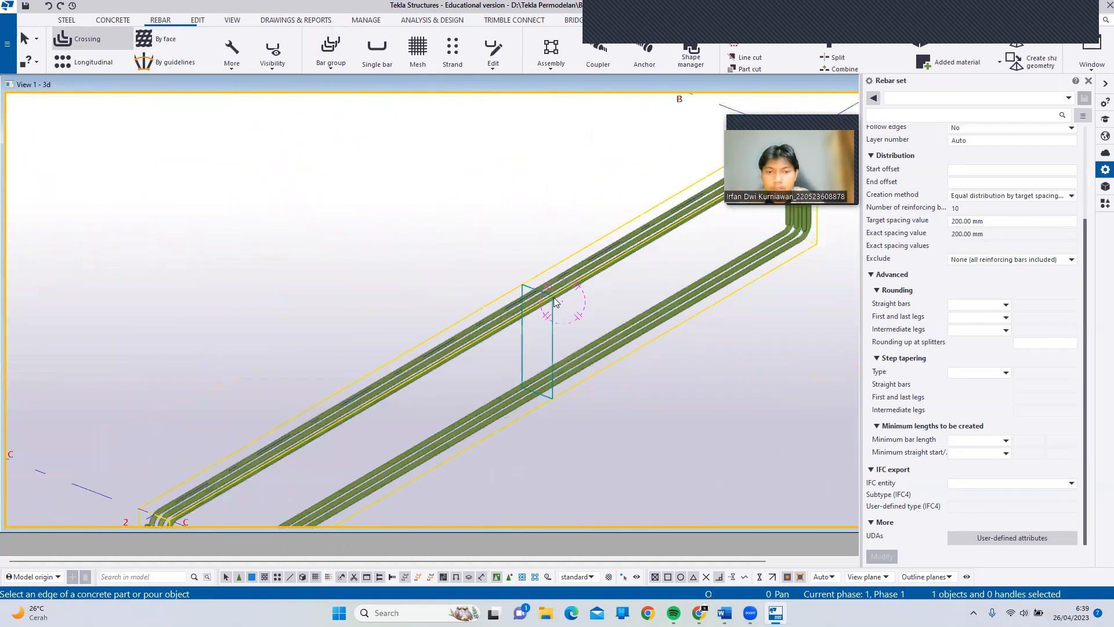
pyautogui.scroll(-1, 548, 305)
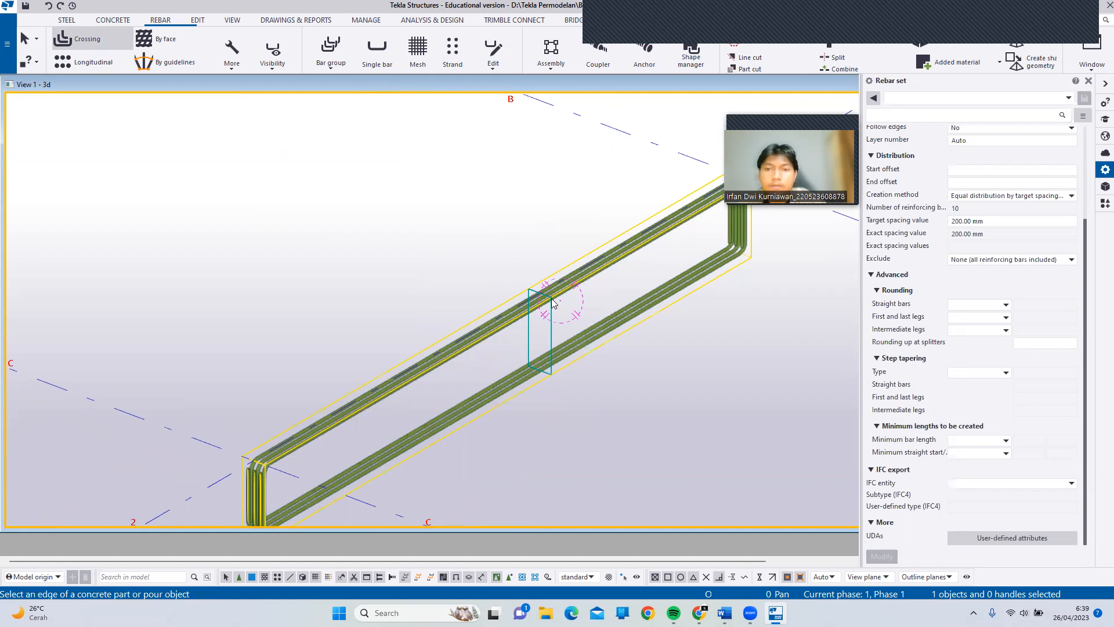
pyautogui.click(551, 301)
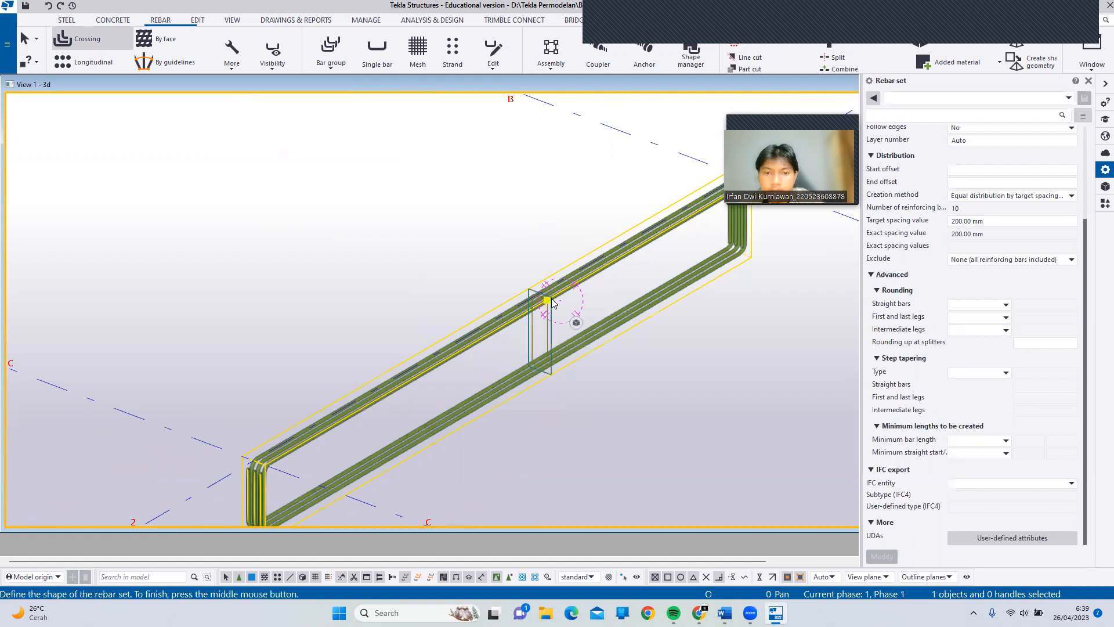
pyautogui.scroll(2, 571, 322)
pyautogui.moveTo(576, 325)
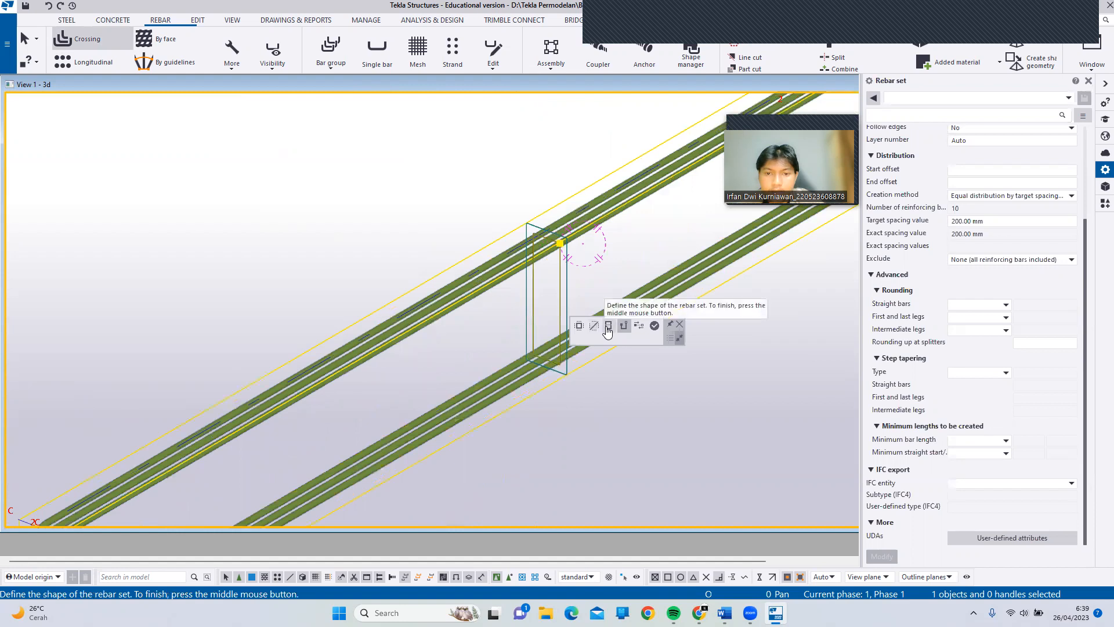
pyautogui.click(608, 326)
# Step: Try widening the rectangular stirrup outline to 250 mm, stretching its corners beyond both sides of the beam and keeping the 450 mm height
pyautogui.moveTo(573, 309); pyautogui.dragTo(578, 312)
pyautogui.moveTo(567, 239); pyautogui.dragTo(575, 243)
pyautogui.moveTo(567, 375); pyautogui.dragTo(579, 377)
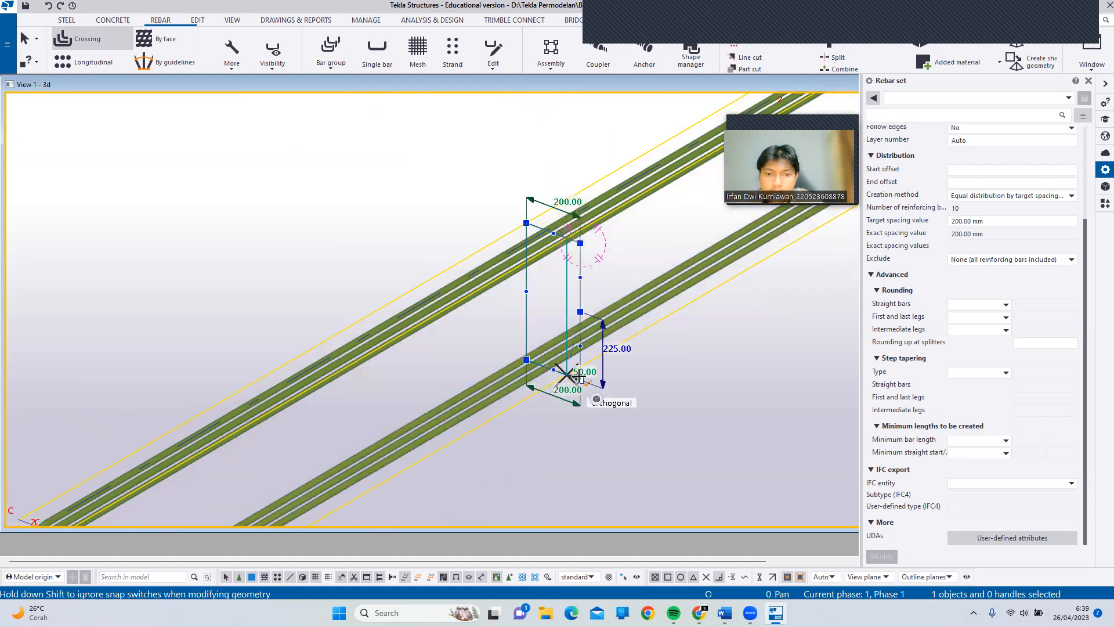
pyautogui.moveTo(526, 223); pyautogui.dragTo(518, 222)
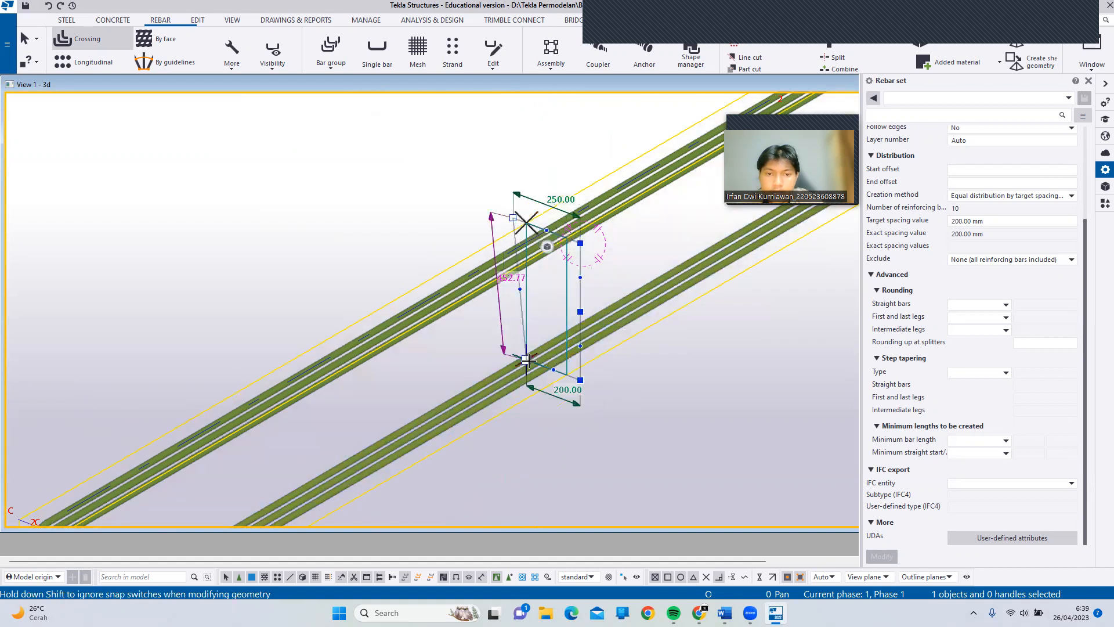
pyautogui.moveTo(527, 360); pyautogui.dragTo(513, 354)
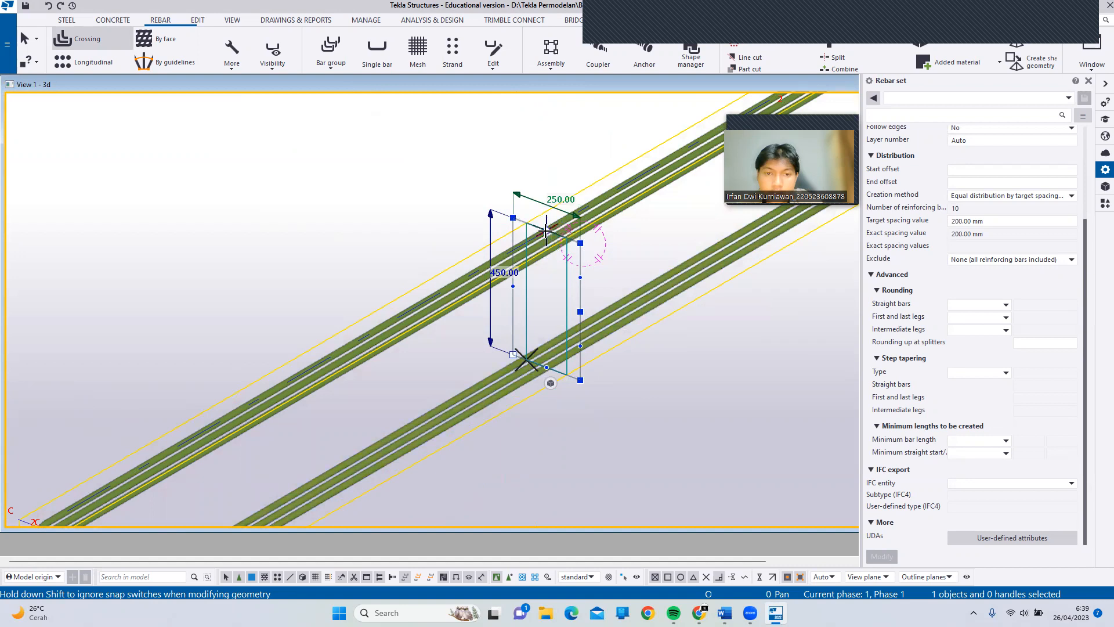
# Step: Finish the crossing rebar set with the widened outline, inspect it and undo it
pyautogui.middleClick(608, 263)
pyautogui.moveTo(579, 359)
pyautogui.keyDown('ctrl'); pyautogui.mouseDown(button='middle')
pyautogui.moveTo(686, 332)
pyautogui.moveTo(577, 339)
pyautogui.moveTo(571, 354)
pyautogui.mouseUp(button='middle'); pyautogui.keyUp('ctrl')
pyautogui.keyDown('ctrl'); pyautogui.moveTo(503, 388); pyautogui.dragTo(572, 342, button='middle'); pyautogui.keyUp('ctrl')
pyautogui.hotkey('ctrl', 'z')
# Step: Create a crossing rebar set along the beam with a closed rectangular stirrup shape of 150 x 450 mm following the beam's cross-section
pyautogui.click(109, 41)
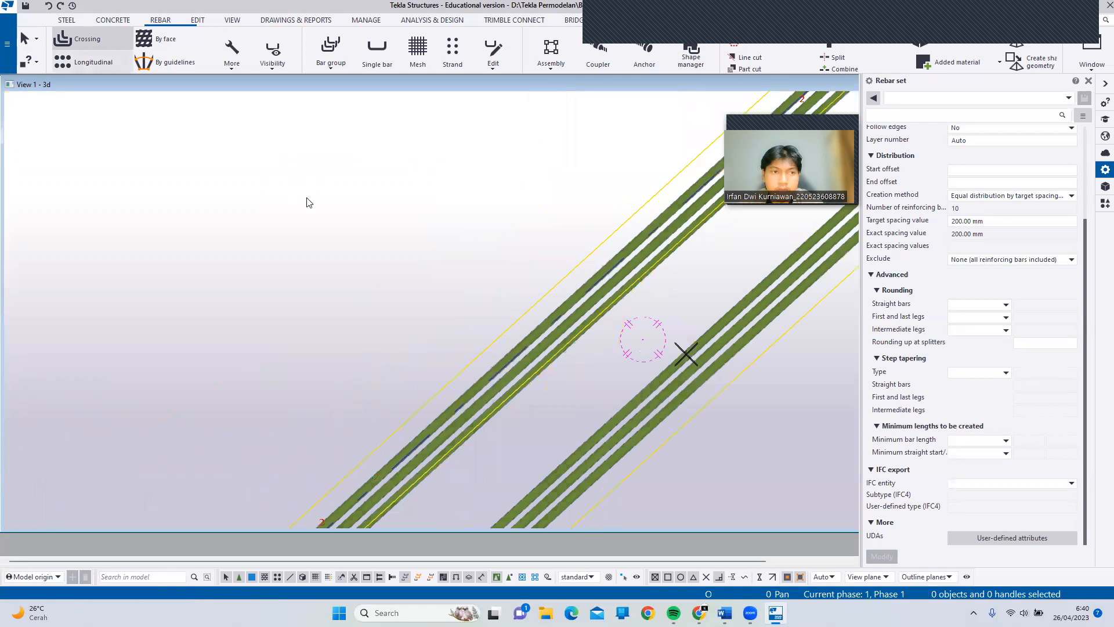
pyautogui.scroll(-2, 310, 200)
pyautogui.click(506, 247)
pyautogui.scroll(2, 514, 270)
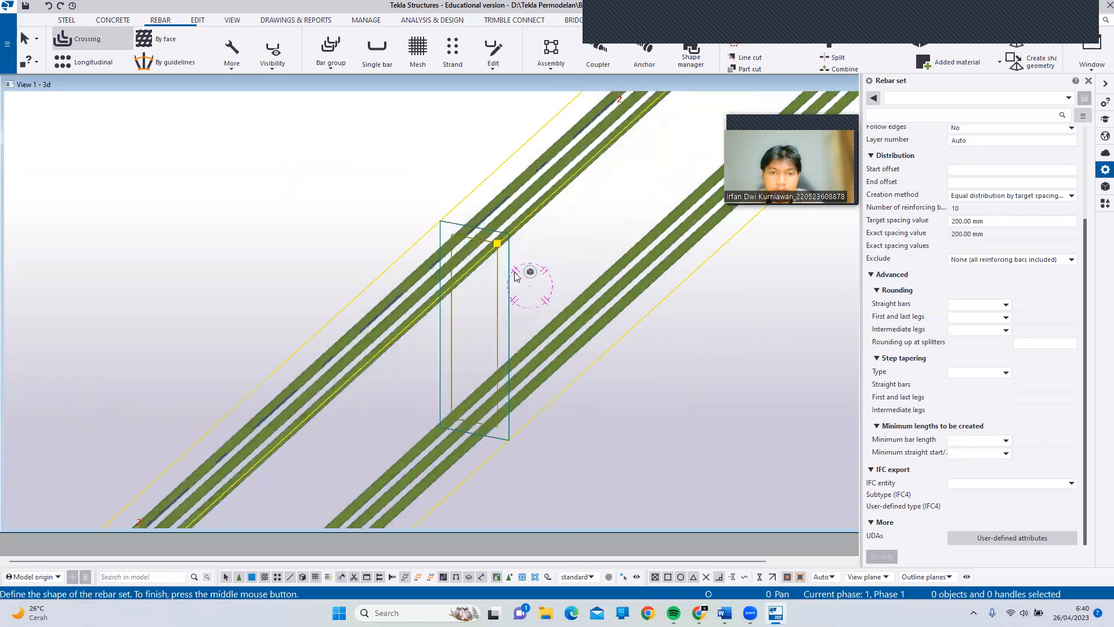
pyautogui.click(562, 275)
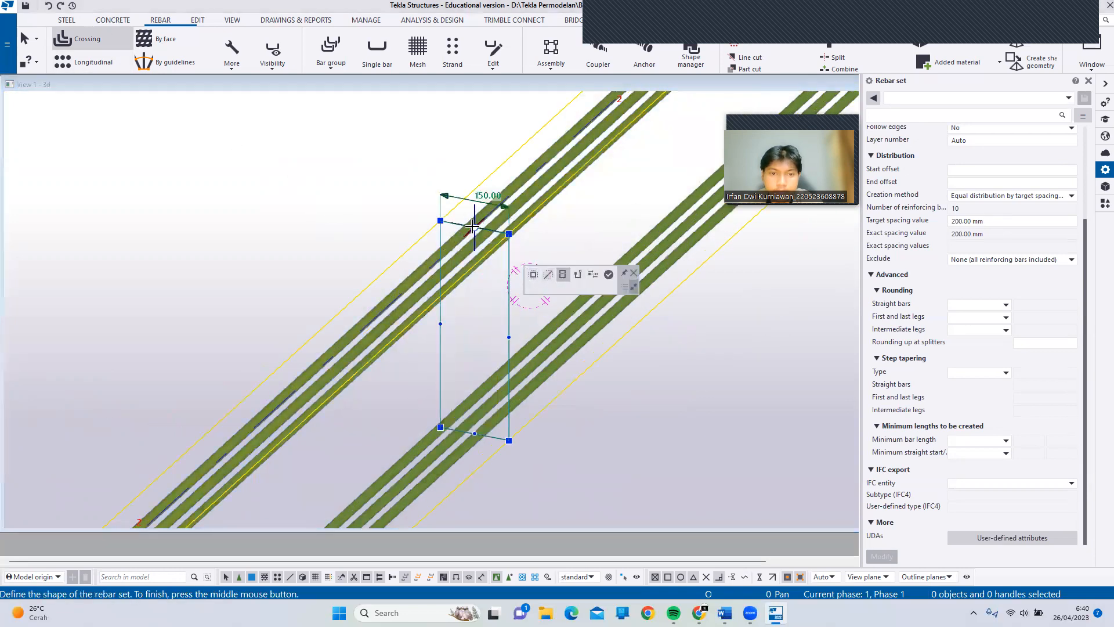
pyautogui.moveTo(639, 329); pyautogui.dragTo(658, 329, button='middle')
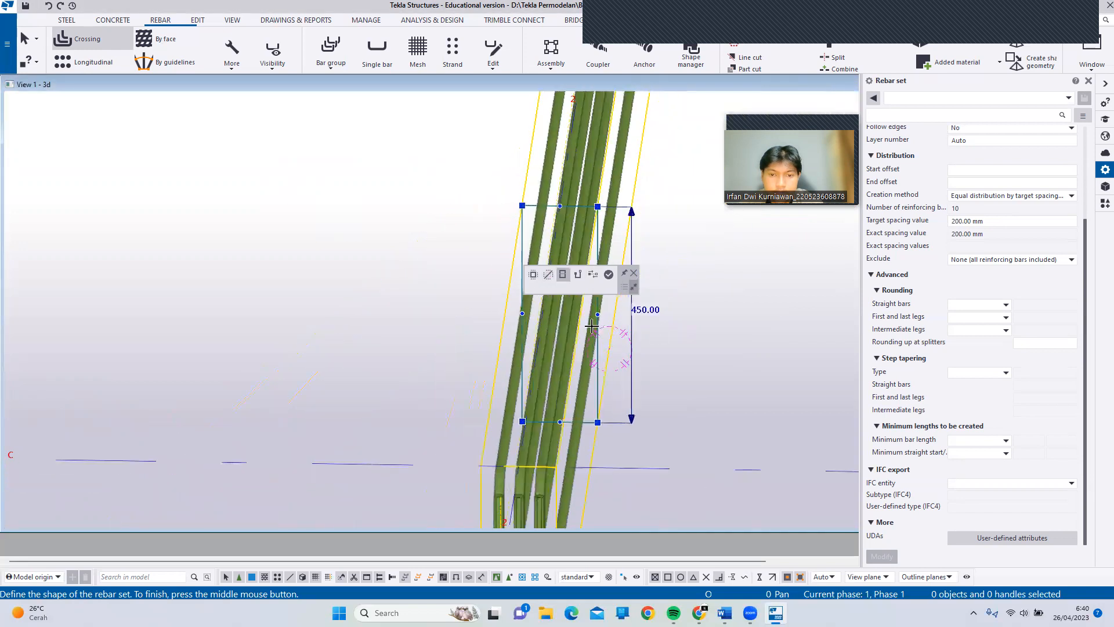
pyautogui.moveTo(597, 314); pyautogui.dragTo(598, 315)
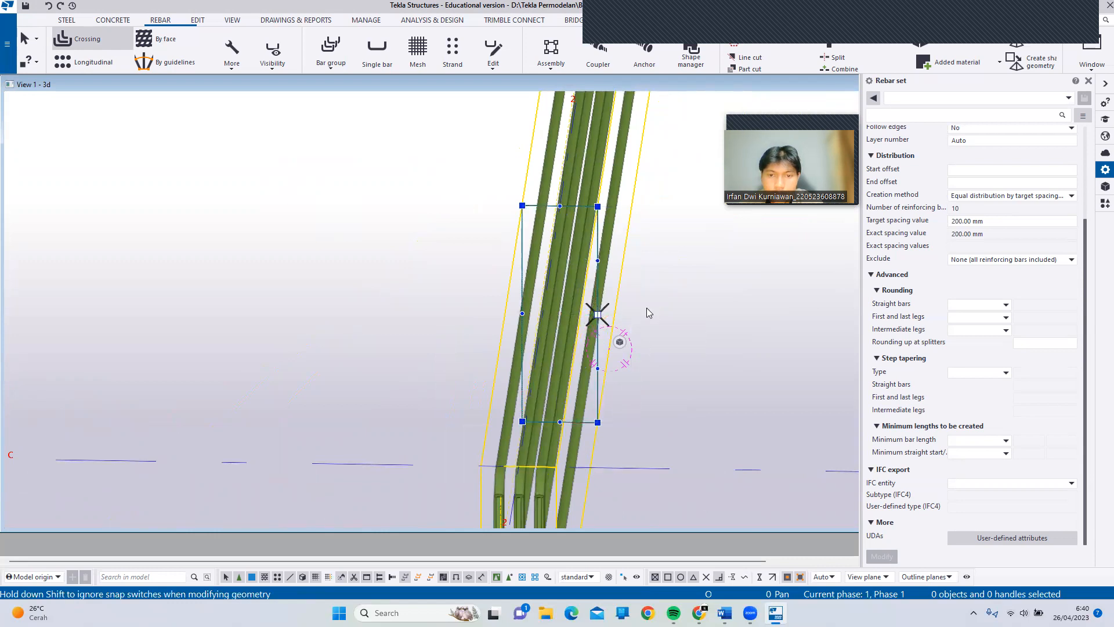
pyautogui.keyDown('ctrl'); pyautogui.moveTo(648, 306); pyautogui.dragTo(622, 300, button='middle'); pyautogui.keyUp('ctrl')
# Step: Examine the stirrups along the beam and their fit around the top and bottom bars
pyautogui.scroll(-6, 625, 297)
pyautogui.scroll(6, 685, 261)
pyautogui.keyDown('ctrl'); pyautogui.moveTo(672, 263); pyautogui.dragTo(545, 325, button='middle'); pyautogui.keyUp('ctrl')
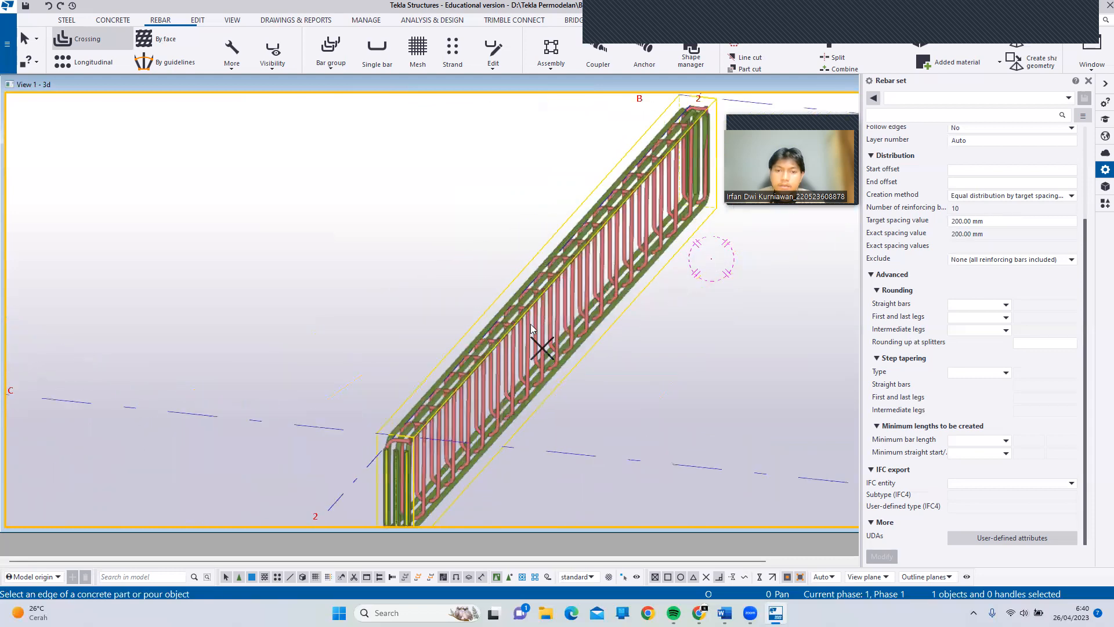
pyautogui.scroll(2, 568, 323)
pyautogui.scroll(1, 722, 298)
pyautogui.keyDown('ctrl'); pyautogui.moveTo(723, 300); pyautogui.dragTo(677, 316, button='middle'); pyautogui.keyUp('ctrl')
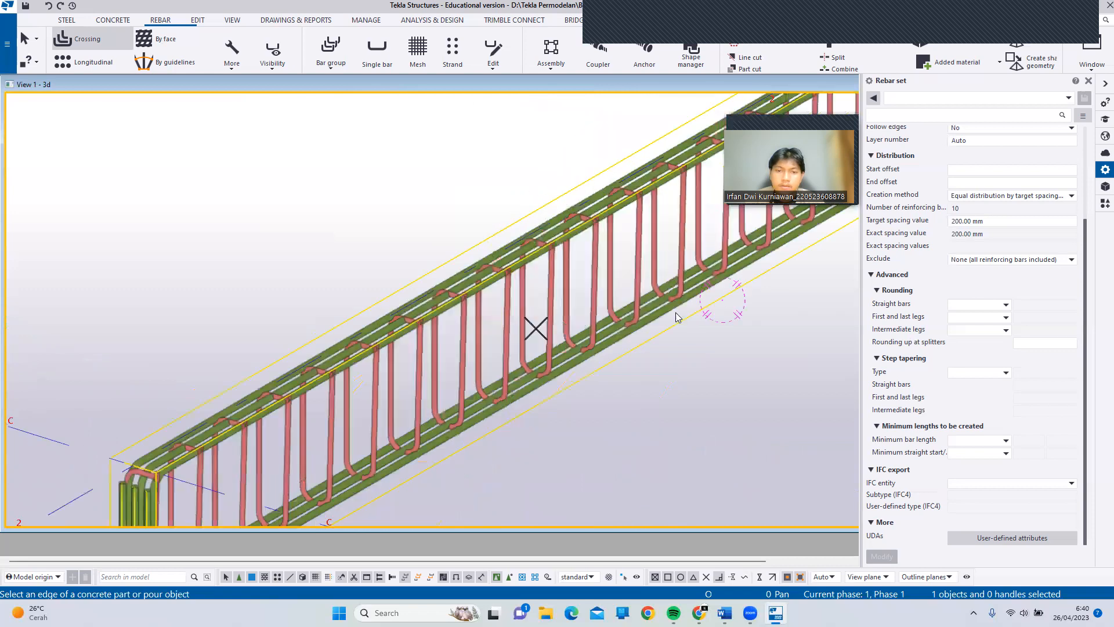
# Step: End the crossing rebar command with the whole beam in view
pyautogui.scroll(-1, 586, 269)
pyautogui.scroll(-1, 572, 311)
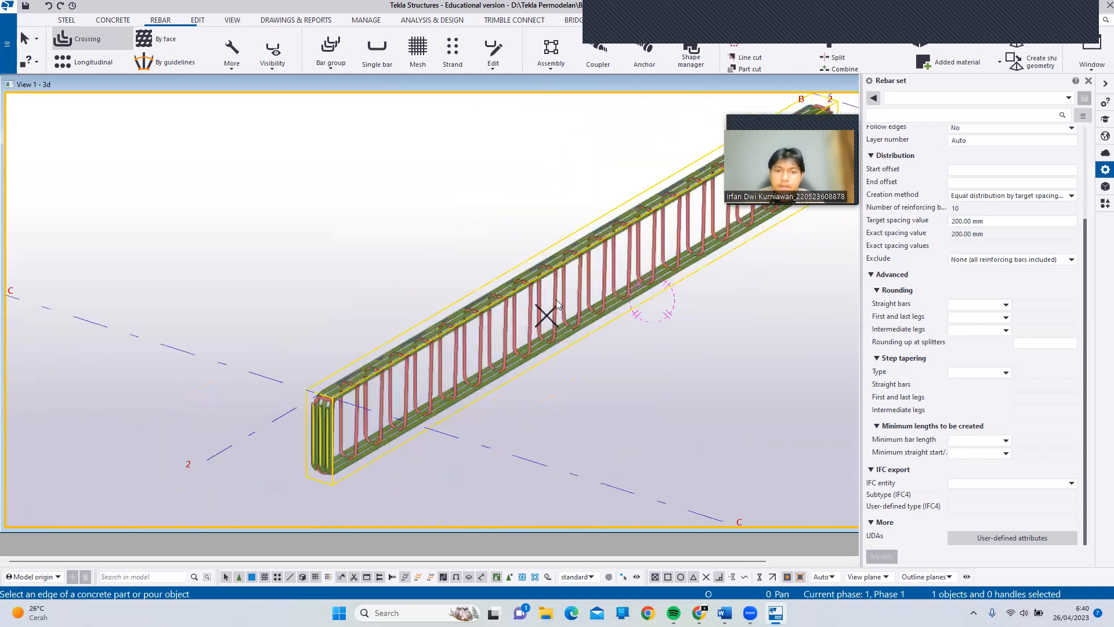
pyautogui.rightClick(638, 347)
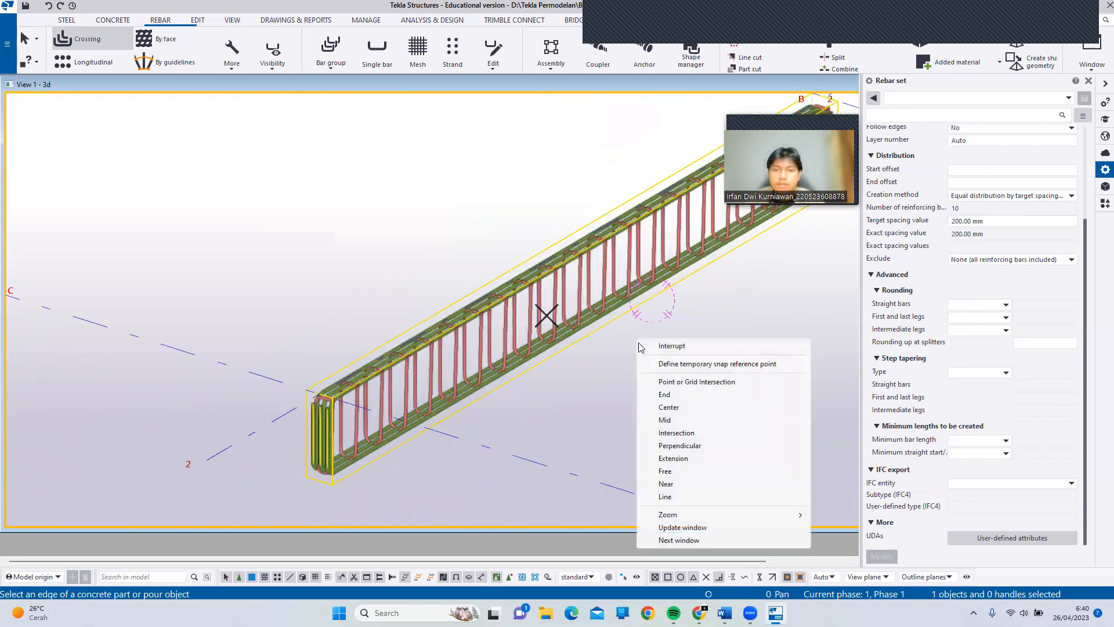
pyautogui.click(671, 347)
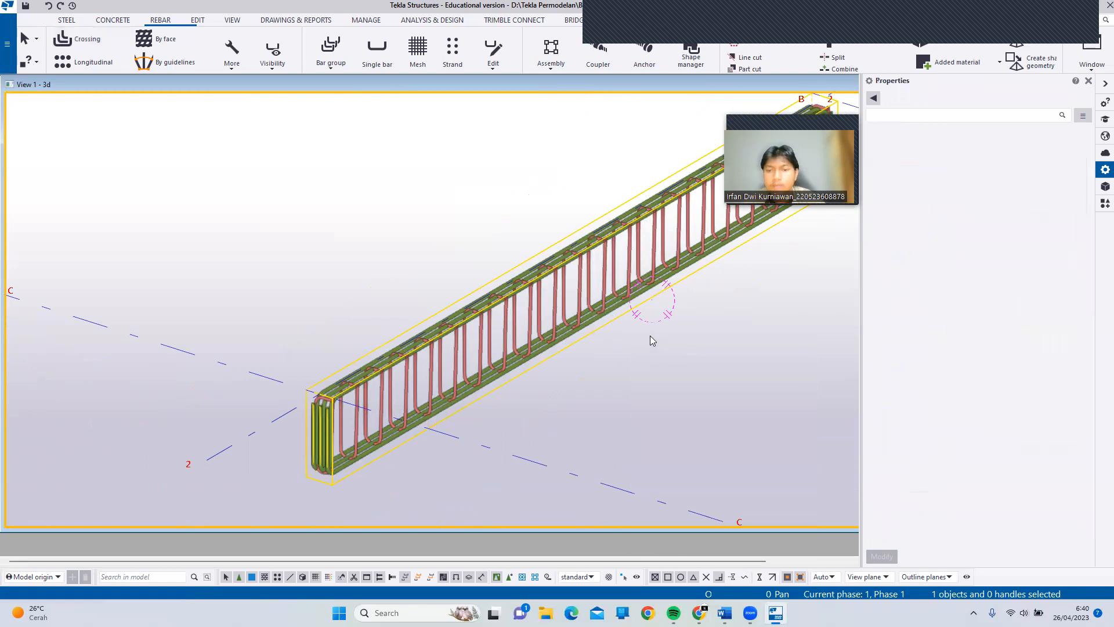
# Step: Change the stirrup set's creation method to equal distribution by number of reinforcing bars, with 18 bars
pyautogui.click(578, 287)
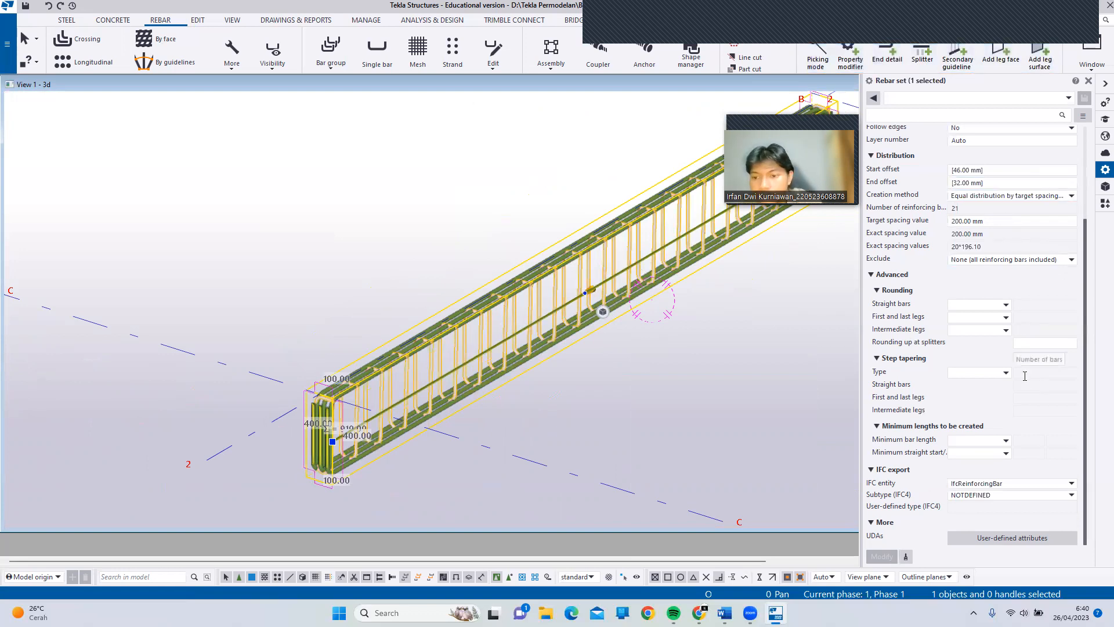
pyautogui.scroll(4, 999, 285)
pyautogui.scroll(-2, 994, 299)
pyautogui.scroll(2, 995, 301)
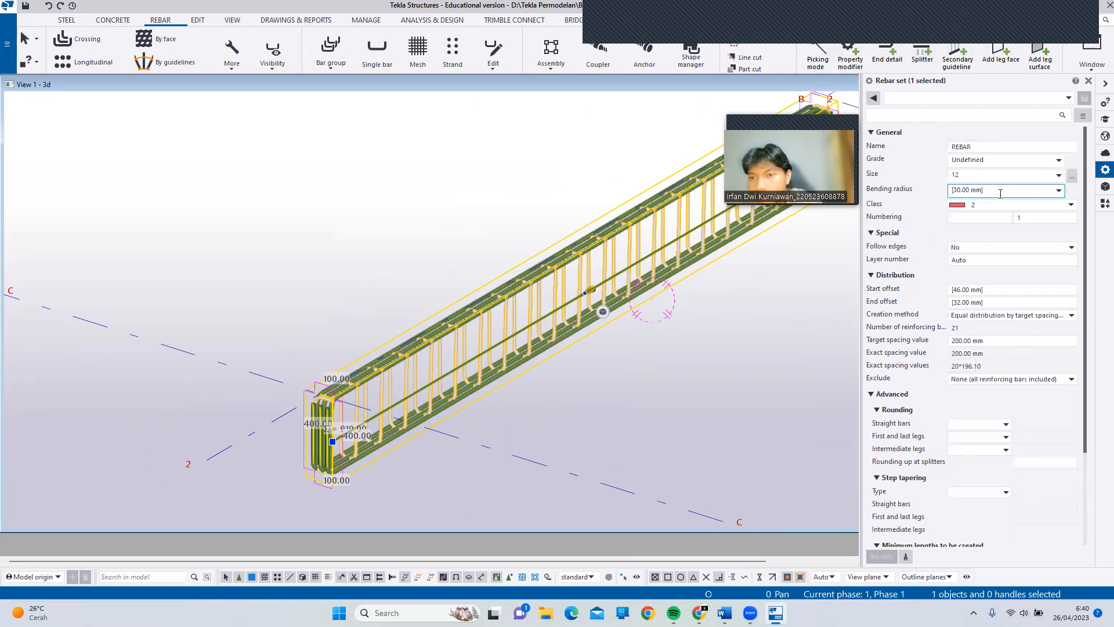
pyautogui.scroll(-2, 1022, 406)
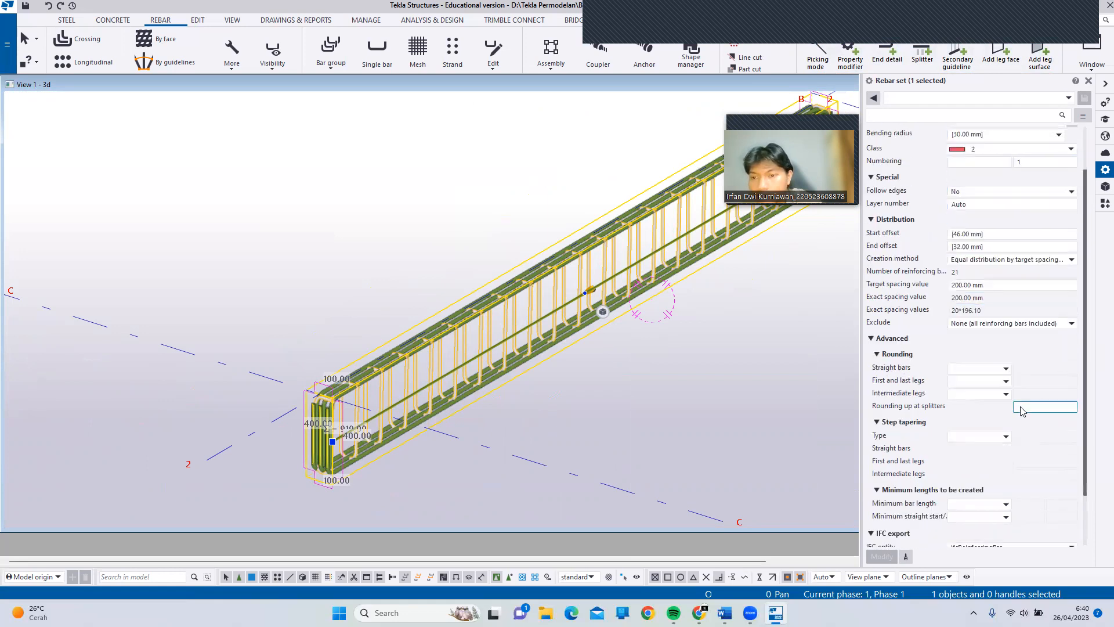
pyautogui.scroll(-2, 1012, 406)
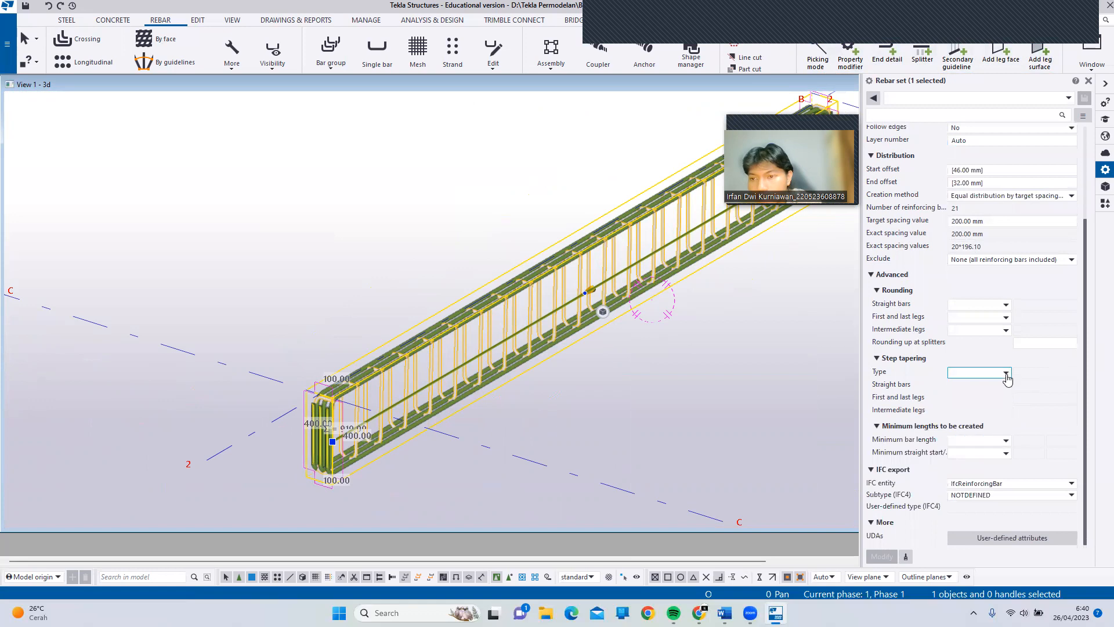
pyautogui.scroll(1, 1010, 372)
pyautogui.scroll(1, 981, 269)
pyautogui.doubleClick(975, 264)
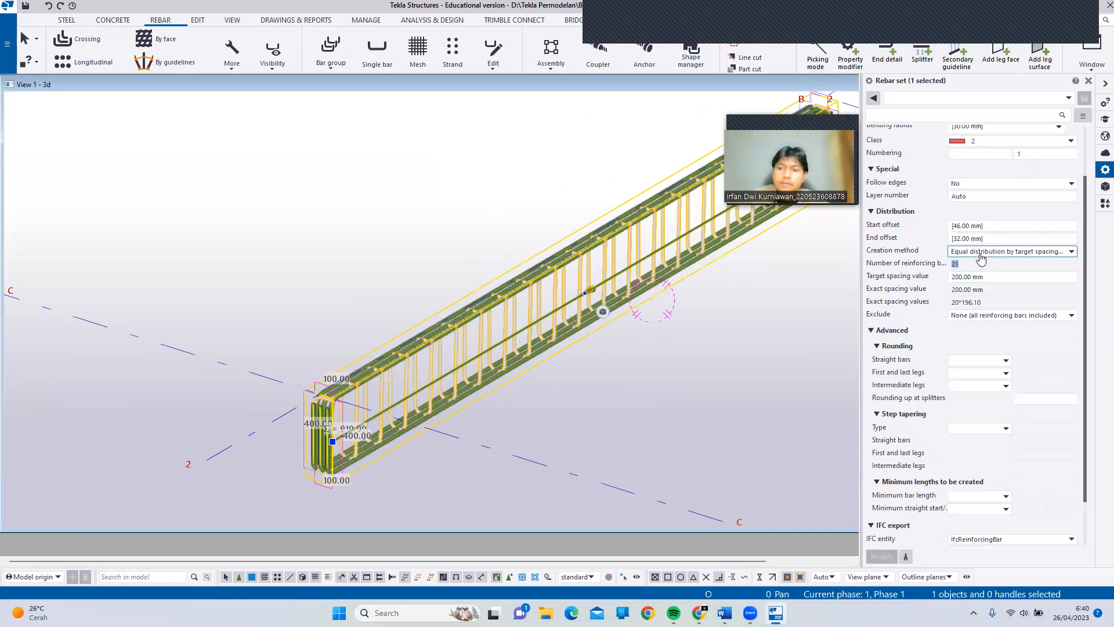
pyautogui.click(981, 257)
pyautogui.click(980, 261)
pyautogui.click(976, 264)
pyautogui.press('BackSpace')
pyautogui.press('BackSpace')
pyautogui.write('1')
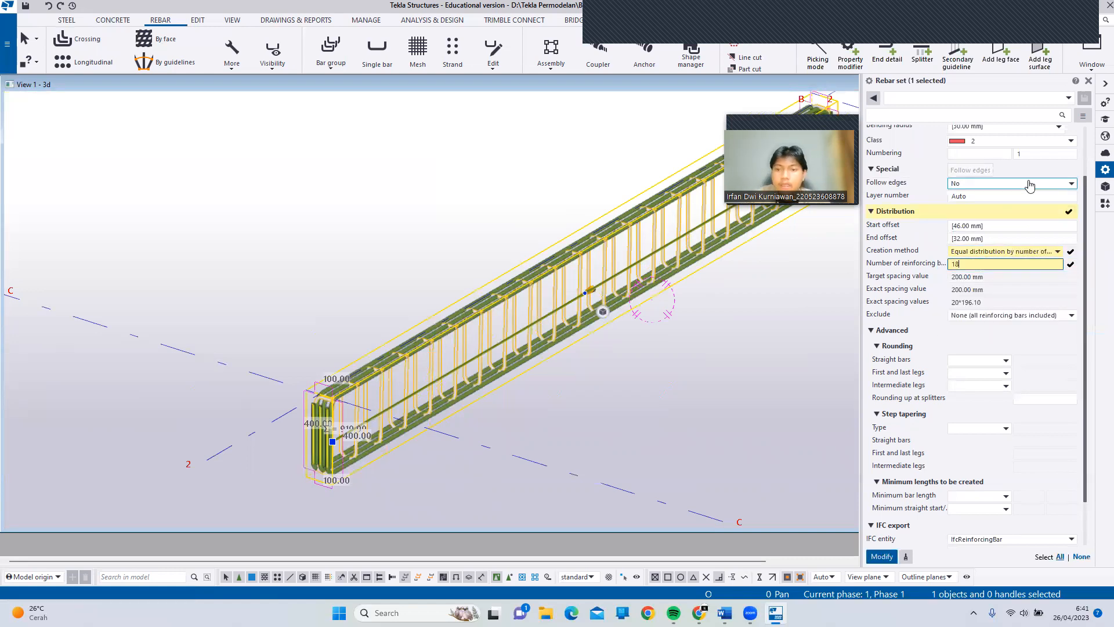
pyautogui.write('8')
pyautogui.press('Return')
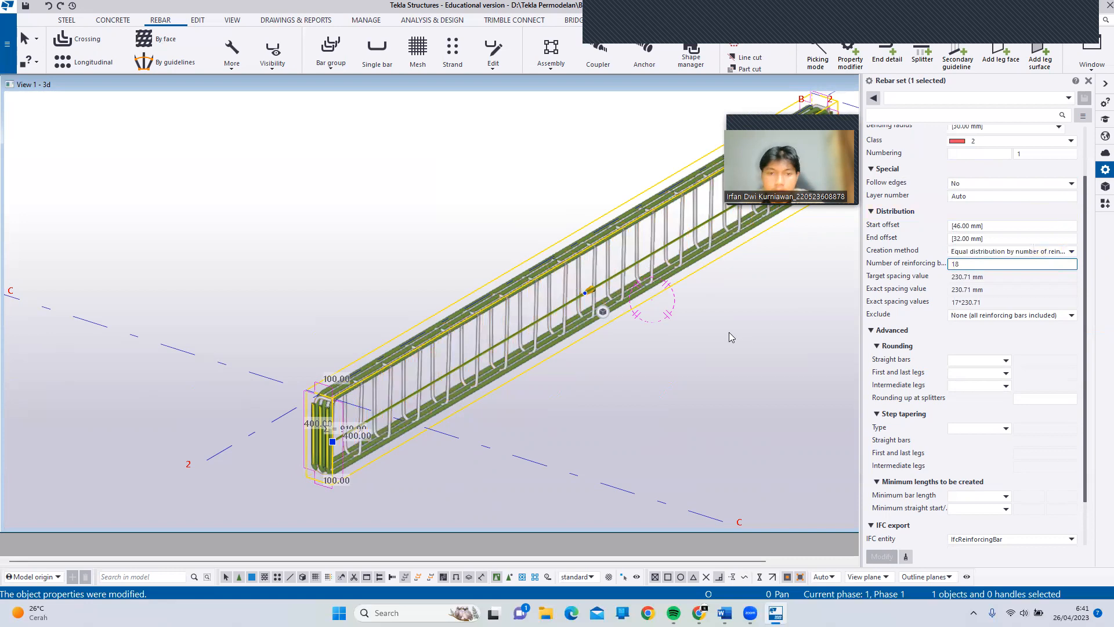
# Step: Close the rebar set properties, deselect the stirrups and maximize the 3D view
pyautogui.scroll(4, 731, 331)
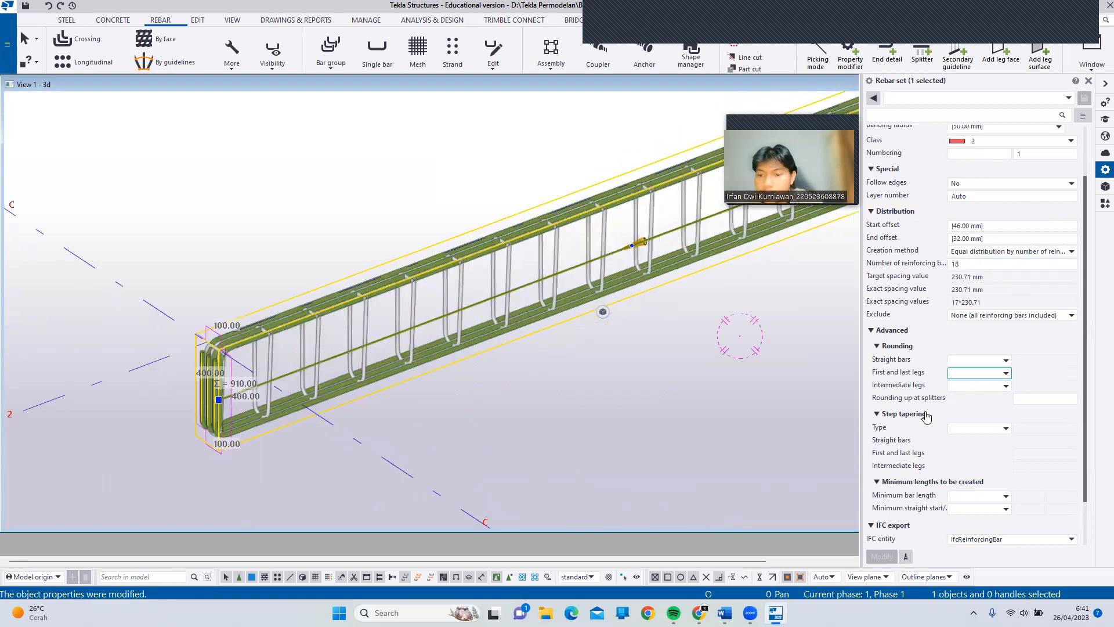
pyautogui.click(1090, 81)
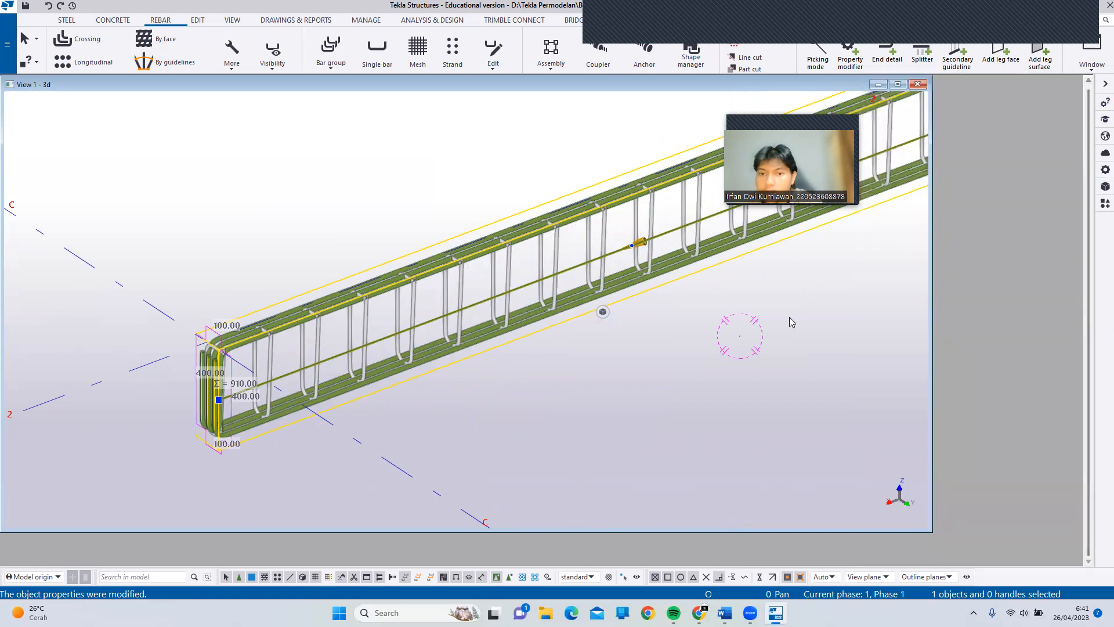
pyautogui.click(789, 318)
pyautogui.scroll(-2, 747, 335)
pyautogui.click(897, 85)
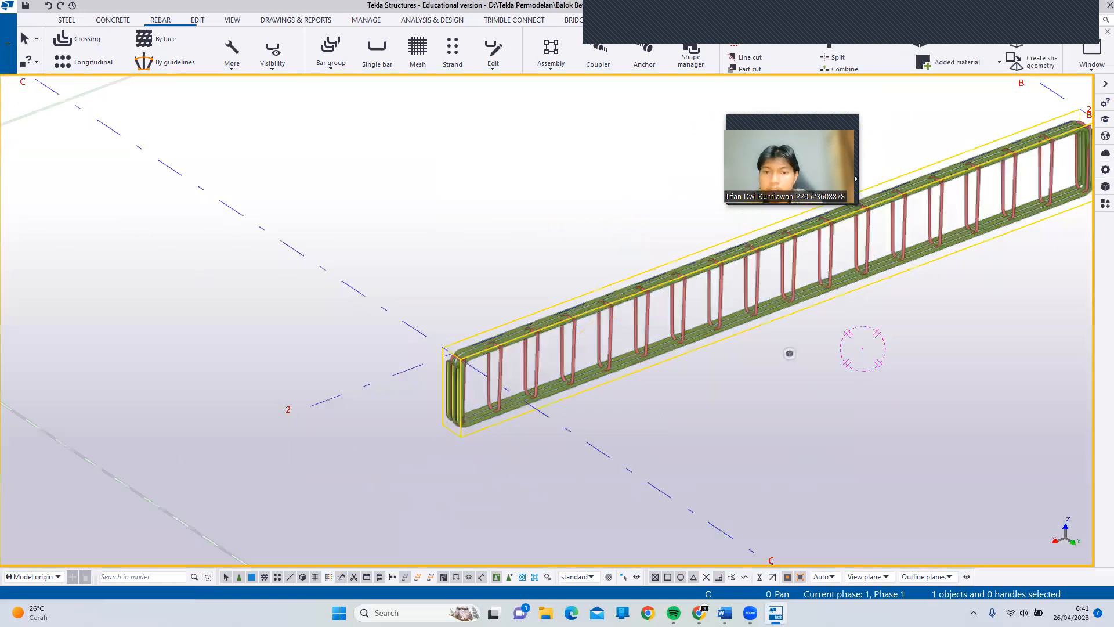
# Step: Compare the beam and its reinforcement in wireframe, shaded wireframe and transparent grayscale part representations
pyautogui.scroll(-2, 731, 322)
pyautogui.keyDown('ctrl'); pyautogui.moveTo(648, 326); pyautogui.dragTo(542, 341, button='middle'); pyautogui.keyUp('ctrl')
pyautogui.scroll(-4, 542, 340)
pyautogui.scroll(5, 737, 280)
pyautogui.keyDown('ctrl'); pyautogui.moveTo(733, 289); pyautogui.dragTo(751, 288, button='middle'); pyautogui.keyUp('ctrl')
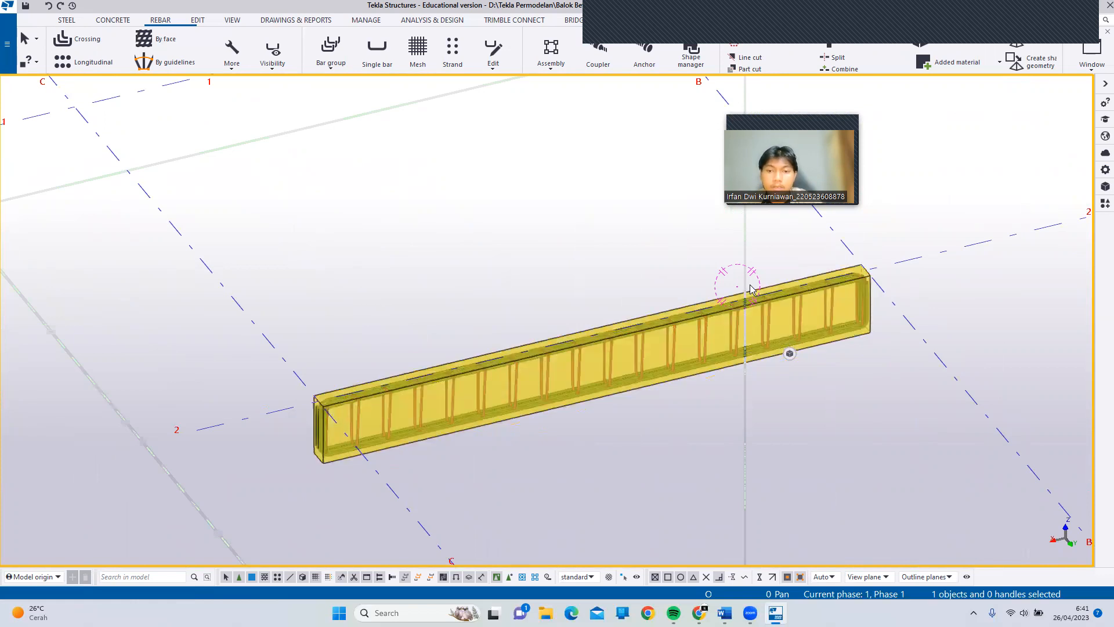
pyautogui.hotkey('ctrl', '1')
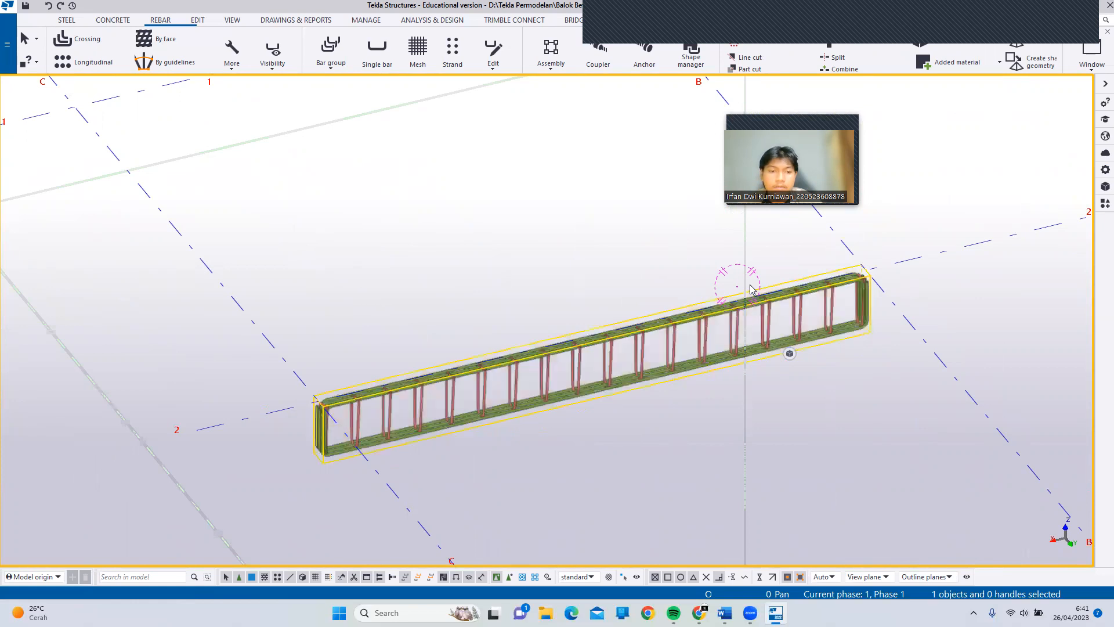
pyautogui.hotkey('ctrl', '2')
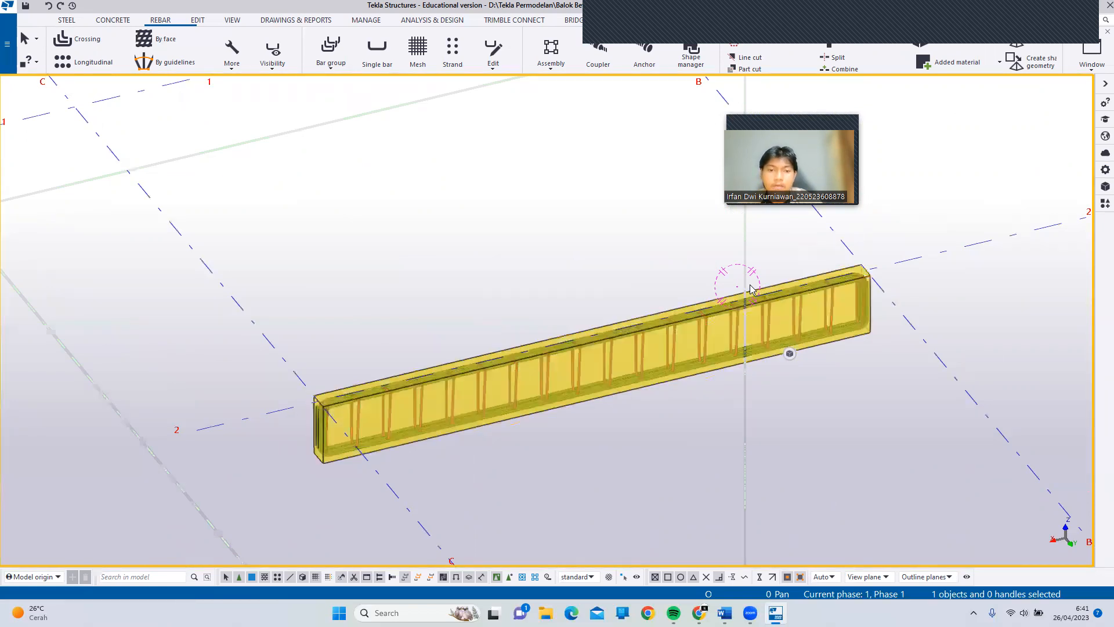
pyautogui.hotkey('ctrl', '3')
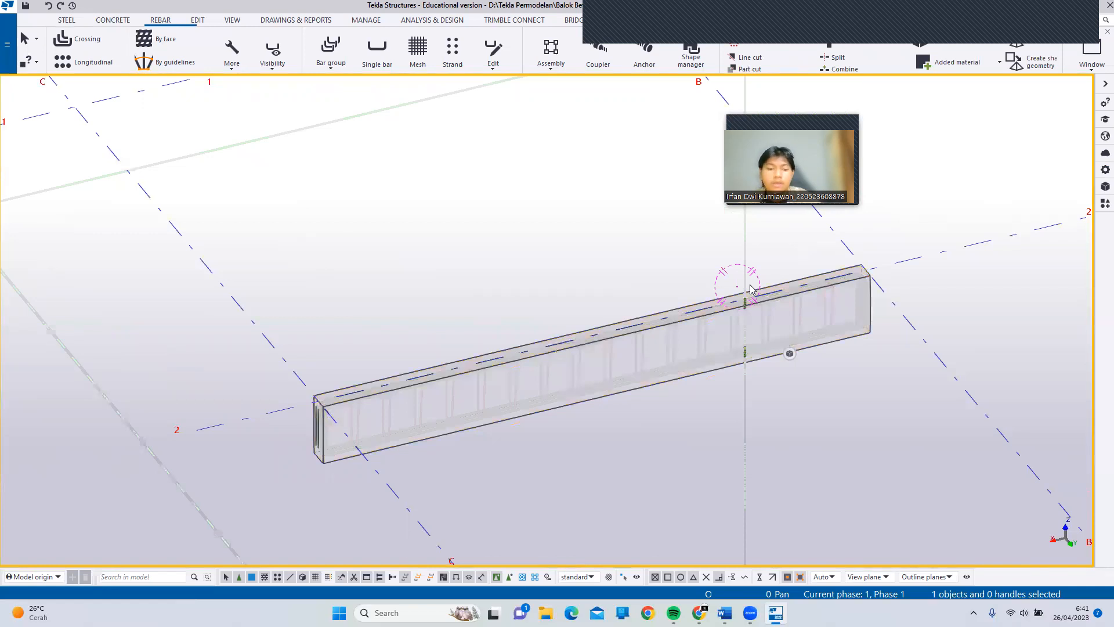
# Step: Show the concrete beam as a fully rendered solid, viewed from its long side
pyautogui.hotkey('ctrl', '4')
pyautogui.moveTo(750, 289)
pyautogui.keyDown('ctrl'); pyautogui.mouseDown(button='middle')
pyautogui.moveTo(707, 294)
pyautogui.moveTo(672, 280)
pyautogui.moveTo(597, 301)
pyautogui.moveTo(680, 296)
pyautogui.mouseUp(button='middle'); pyautogui.keyUp('ctrl')
pyautogui.scroll(-2, 680, 296)
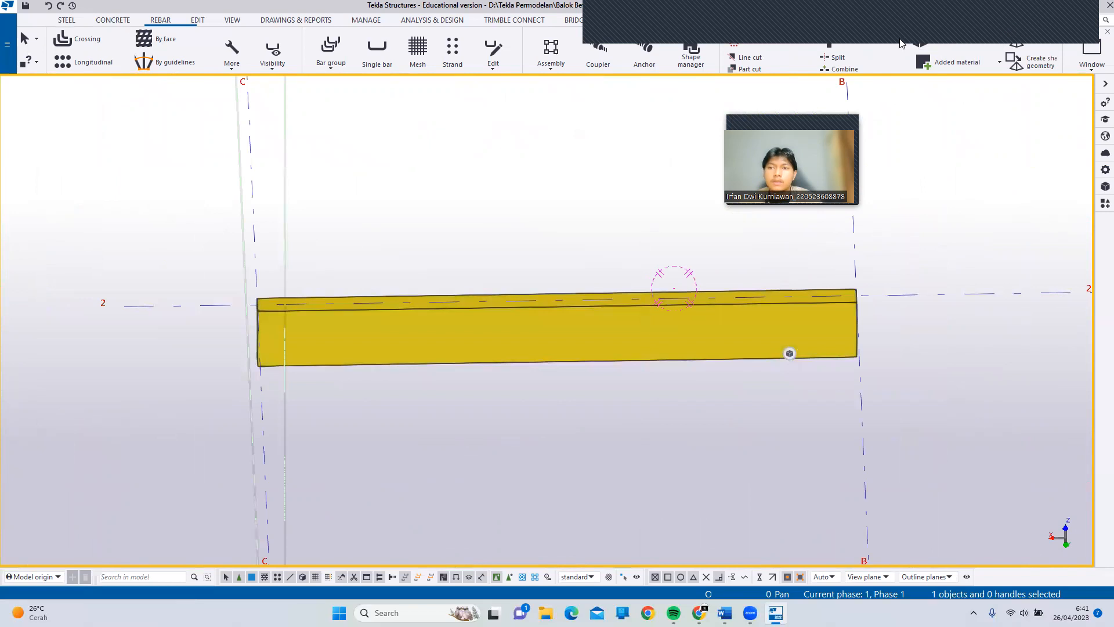